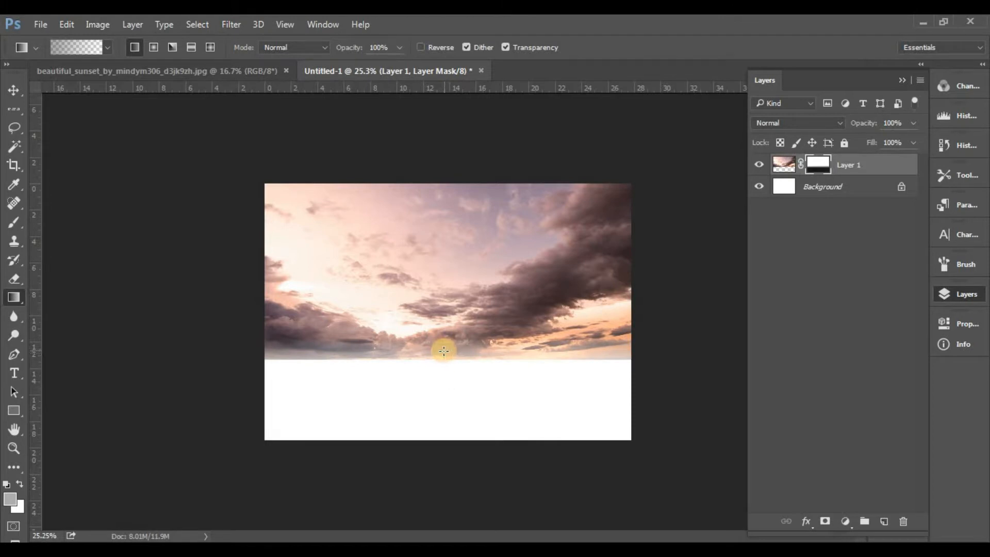
# Duplicate Layer 1 with its mask, and flip the original Layer 1 beneath the copy vertically.
pyautogui.click(855, 165)
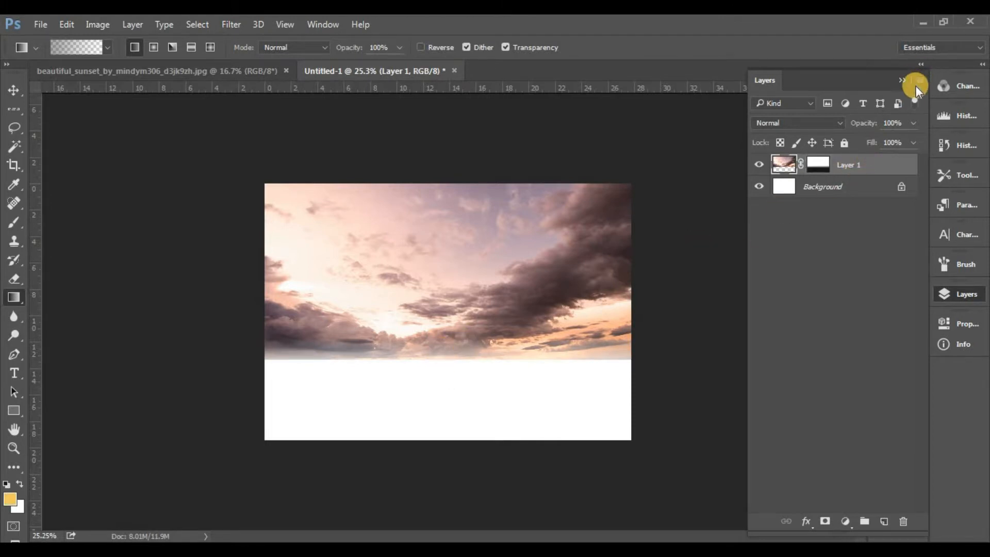
pyautogui.hotkey('ctrl', 'j')
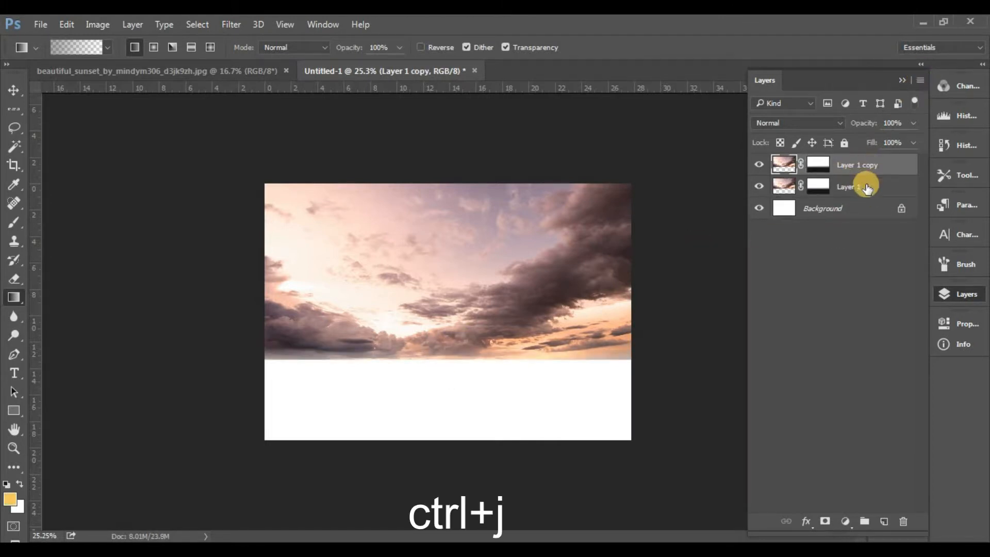
pyautogui.click(864, 188)
pyautogui.click(73, 20)
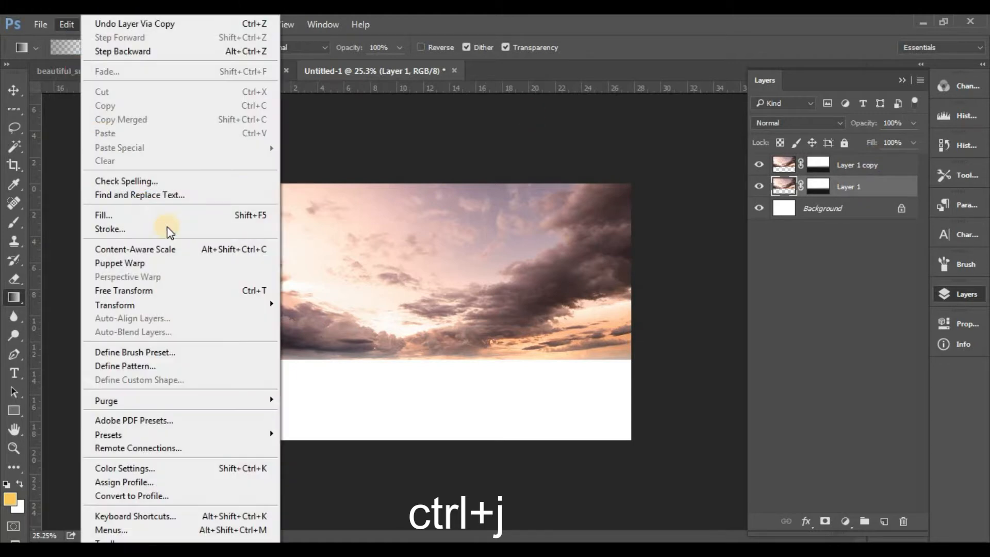
pyautogui.click(232, 290)
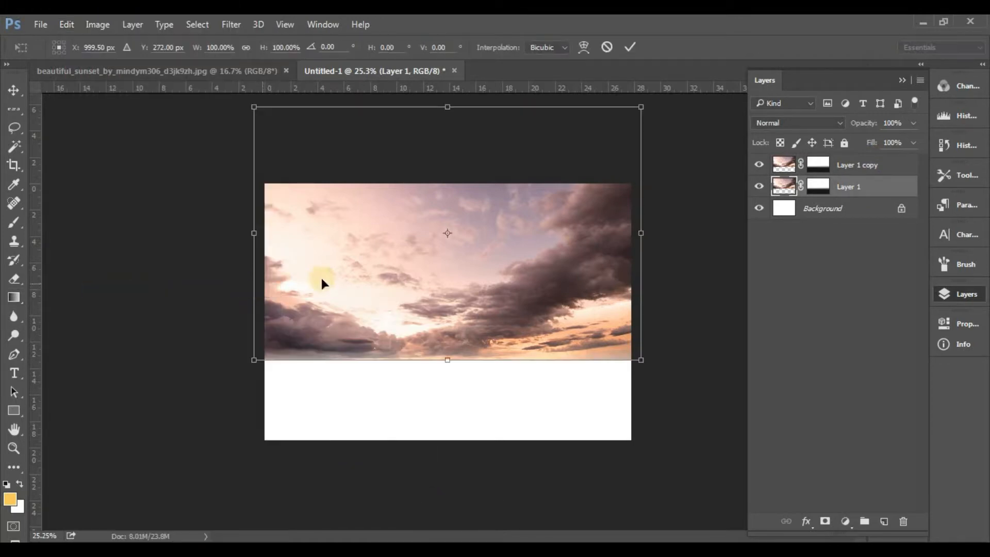
pyautogui.rightClick(534, 231)
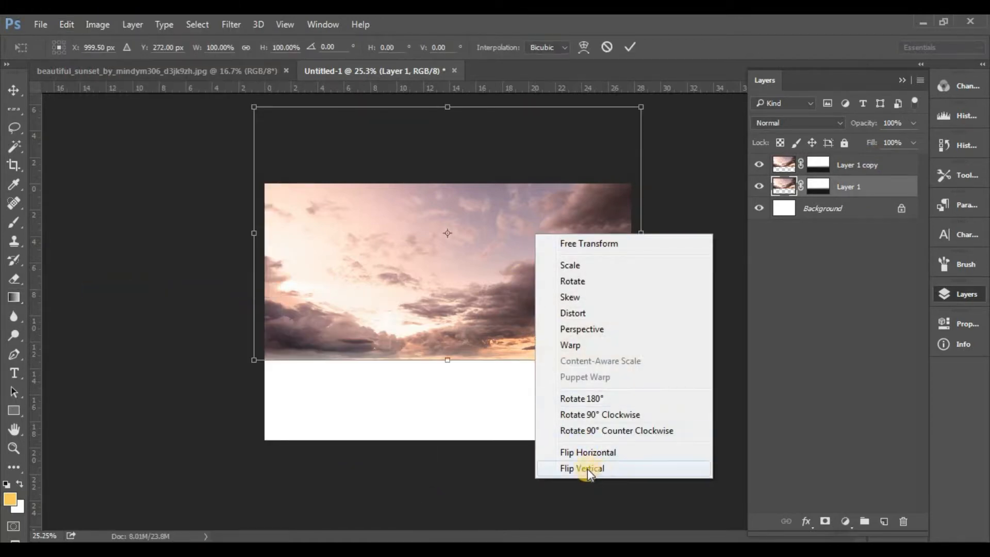
pyautogui.click(587, 468)
# Move the flipped sky down so it mirrors the clouds from the horizon, and apply the transform.
pyautogui.moveTo(478, 275); pyautogui.dragTo(469, 461)
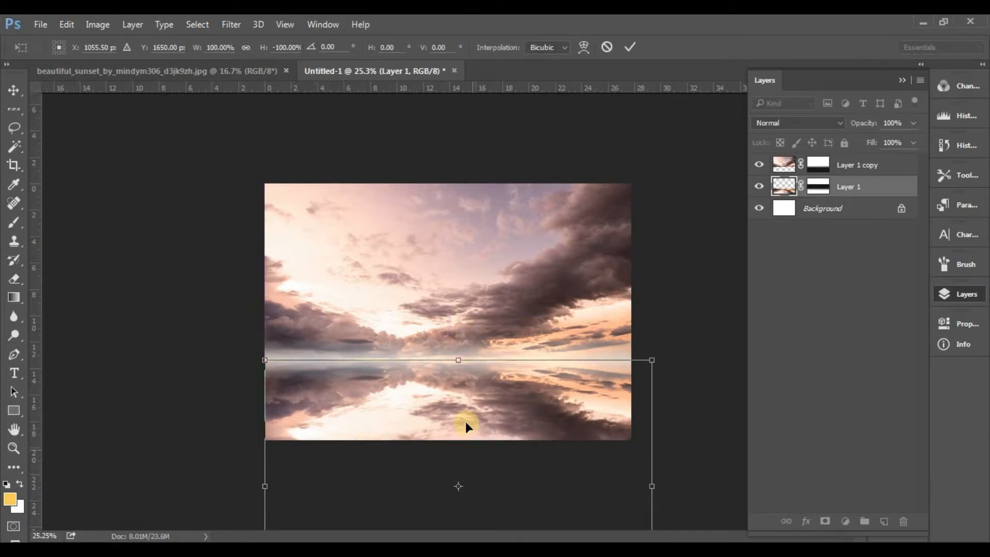
pyautogui.press('Return')
pyautogui.press('g')
# Squash the reflection on Layer 1 to about 43% height, apply it, and nudge it up slightly over the horizon.
pyautogui.scroll(-2, 486, 384)
pyautogui.press('v')
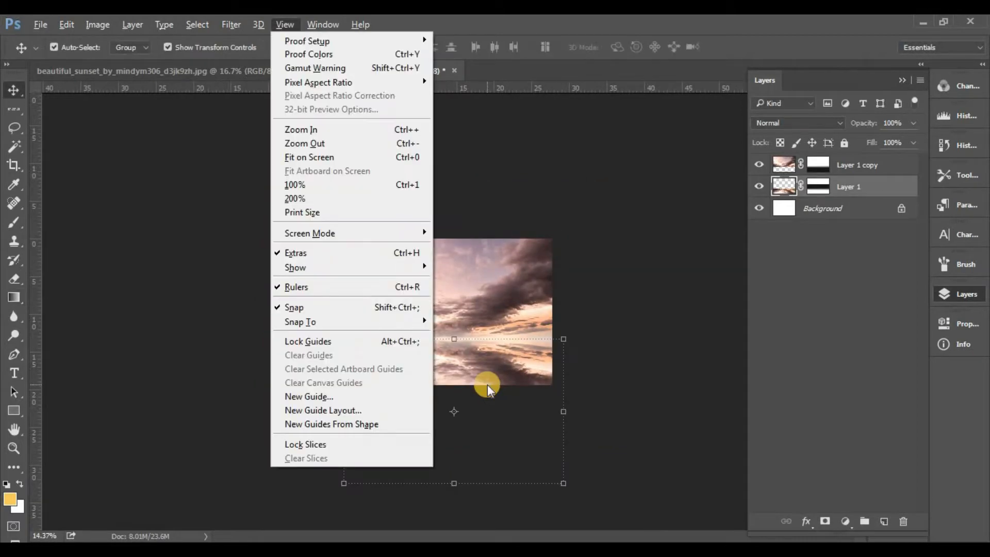
pyautogui.moveTo(451, 480); pyautogui.dragTo(449, 401)
pyautogui.press('g')
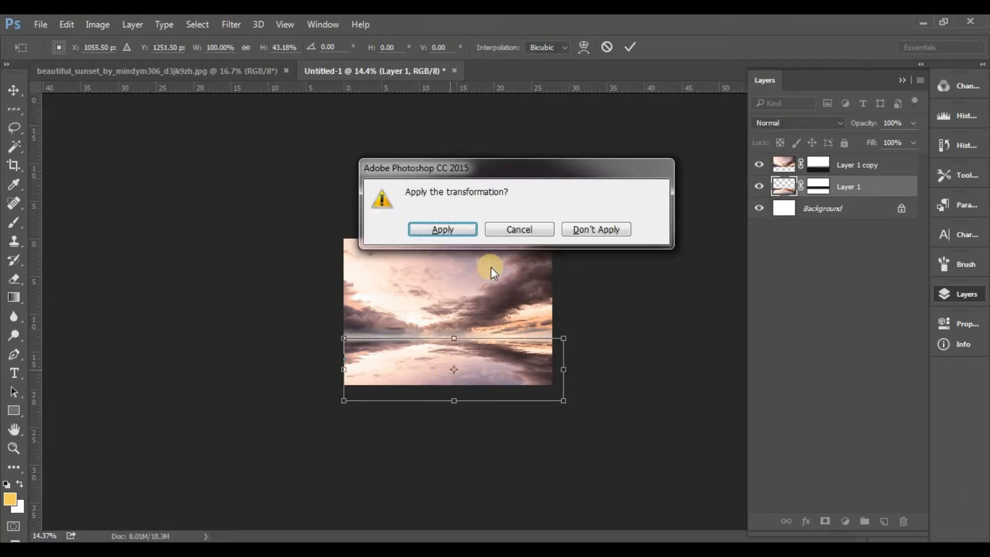
pyautogui.press('Return')
pyautogui.press('v')
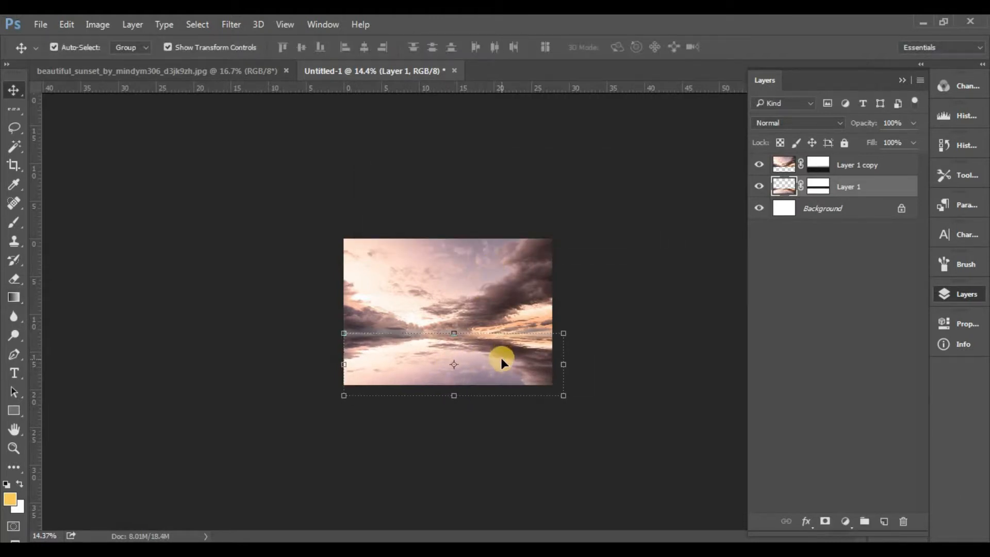
# Enlarge the reflection past the canvas's left edge and shift it up and left to overlap the horizon.
pyautogui.click(642, 358)
pyautogui.scroll(5, 522, 354)
pyautogui.click(433, 402)
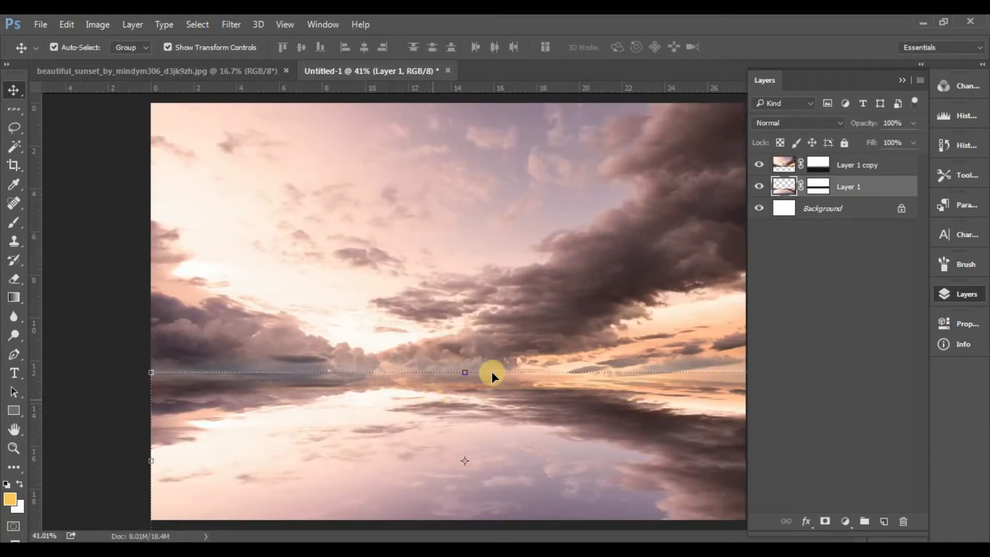
pyautogui.click(752, 364)
pyautogui.click(405, 440)
pyautogui.scroll(-2, 459, 395)
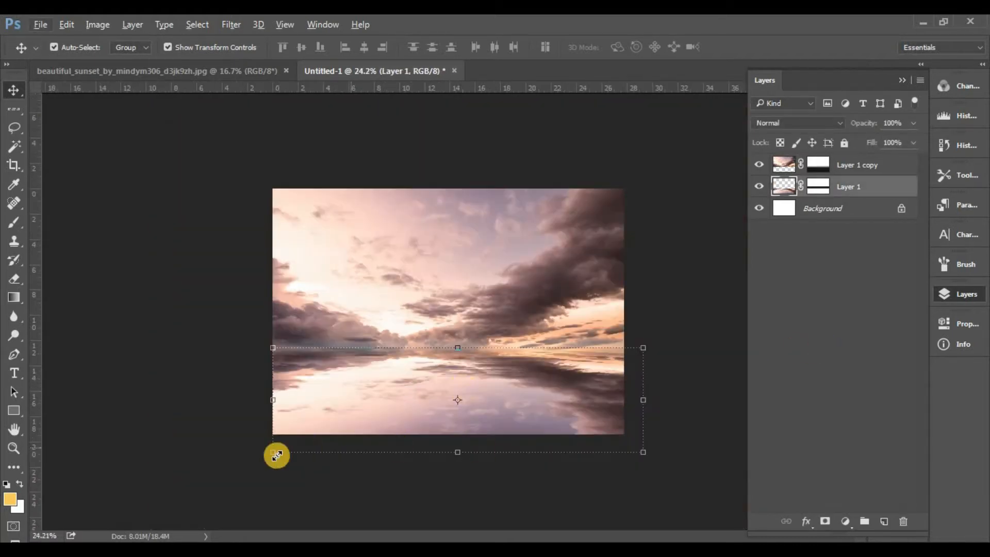
pyautogui.moveTo(265, 451); pyautogui.dragTo(239, 465)
pyautogui.moveTo(356, 418); pyautogui.dragTo(346, 409)
pyautogui.press('Return')
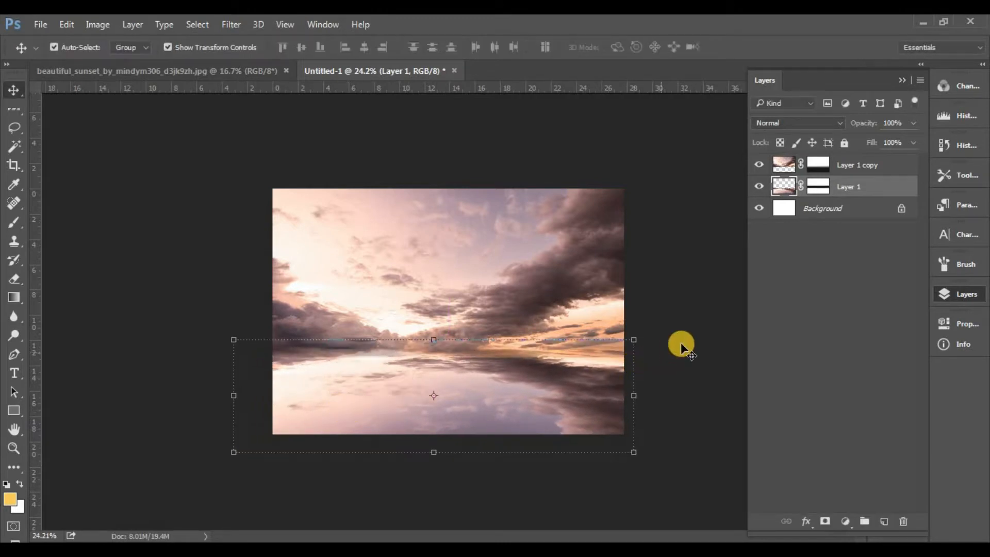
# Stretch the reflection downward to about 112% height and apply the transform, keeping Layer 1 selected.
pyautogui.moveTo(429, 451); pyautogui.dragTo(433, 465)
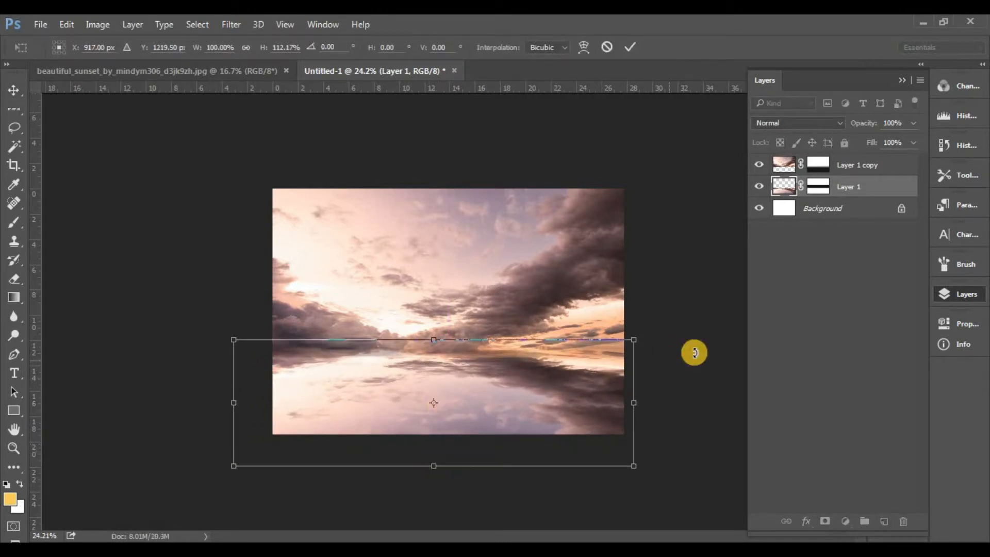
pyautogui.press('Return')
pyautogui.click(687, 406)
pyautogui.scroll(-4, 609, 356)
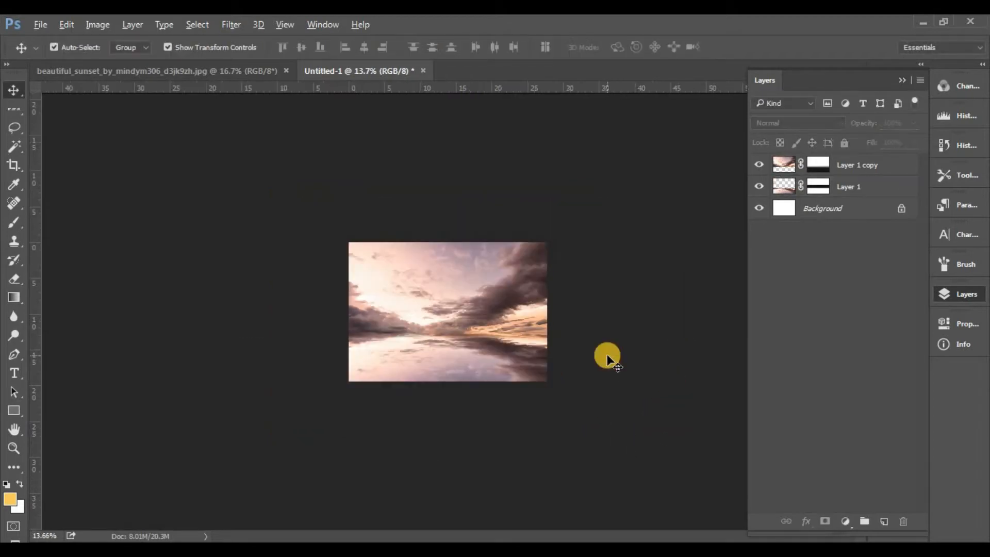
pyautogui.scroll(7, 541, 346)
pyautogui.click(555, 391)
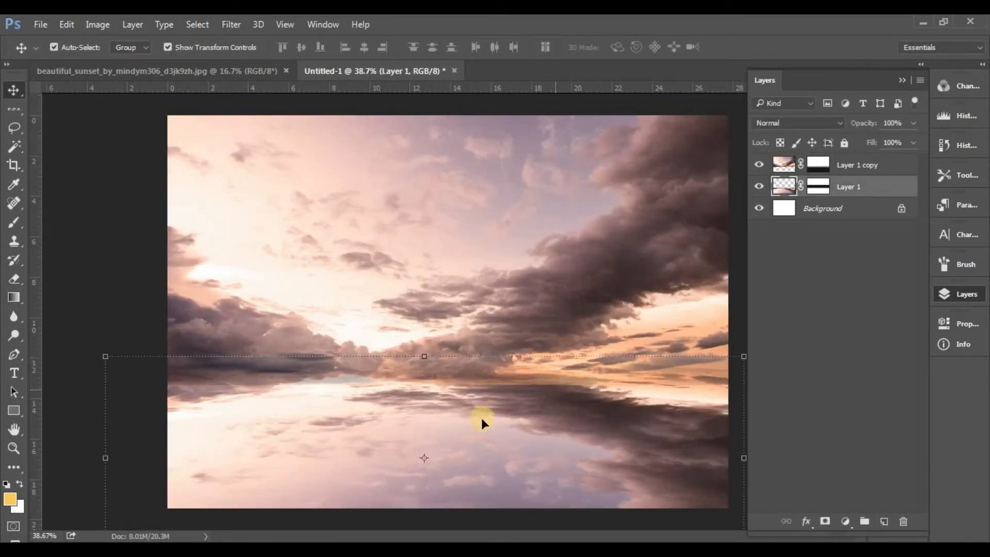
# Set the foreground color to the slate blue #505c6c.
pyautogui.click(9, 497)
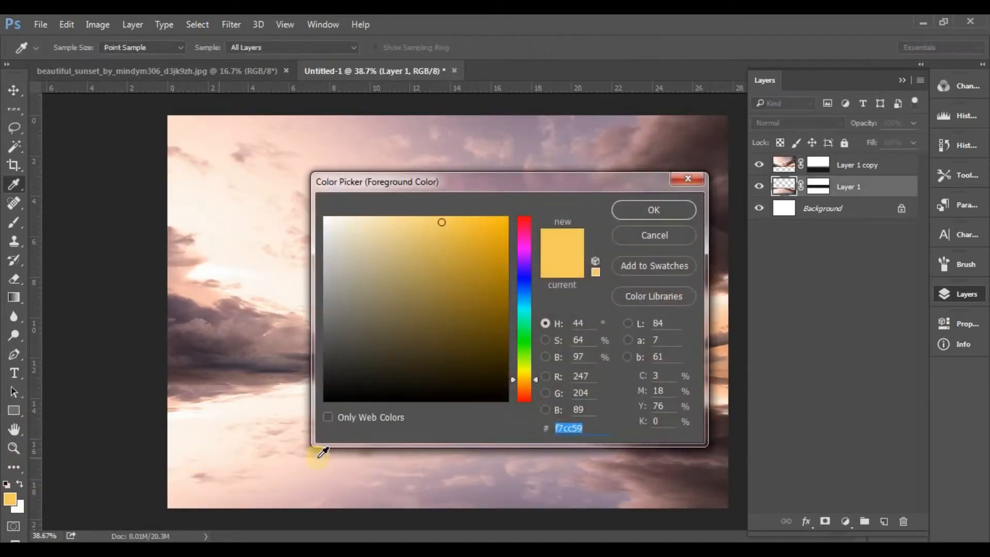
pyautogui.moveTo(602, 427); pyautogui.dragTo(537, 420)
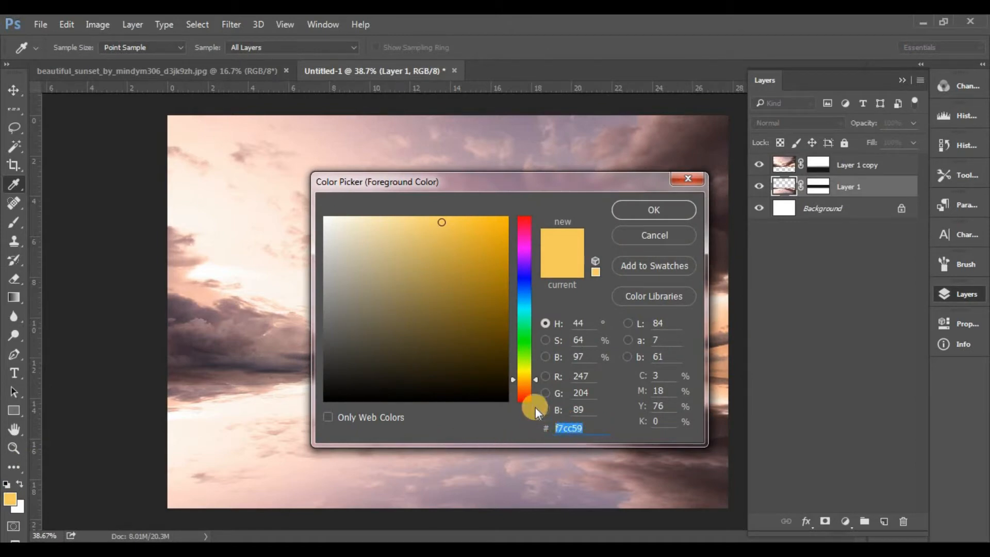
pyautogui.click(553, 426)
pyautogui.write('05')
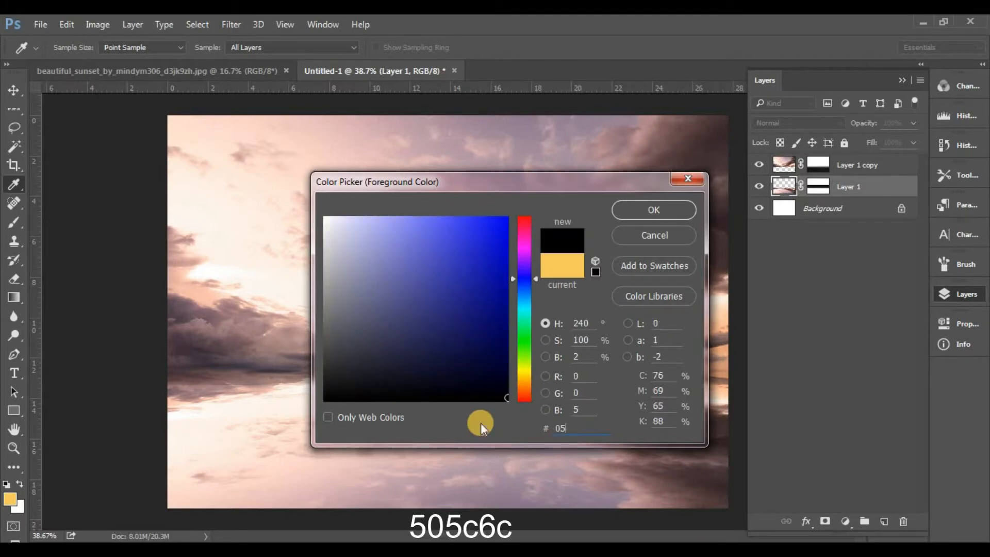
pyautogui.press('BackSpace')
pyautogui.press('BackSpace')
pyautogui.write('505')
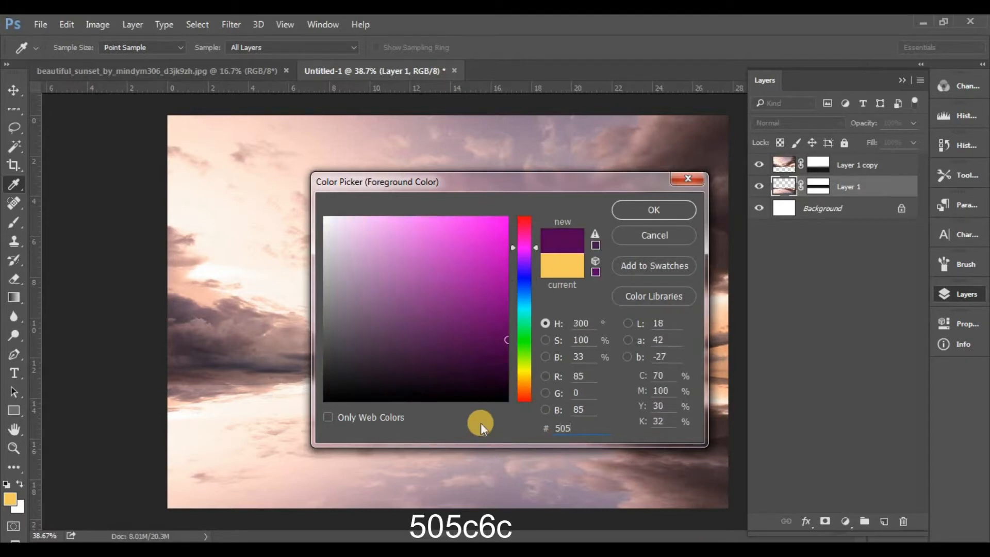
pyautogui.write('c6')
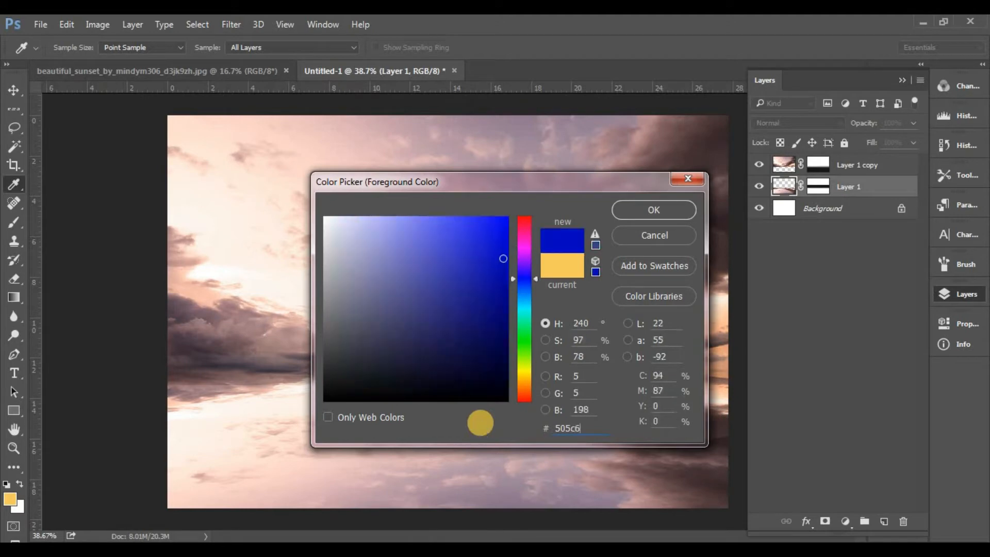
pyautogui.write('c')
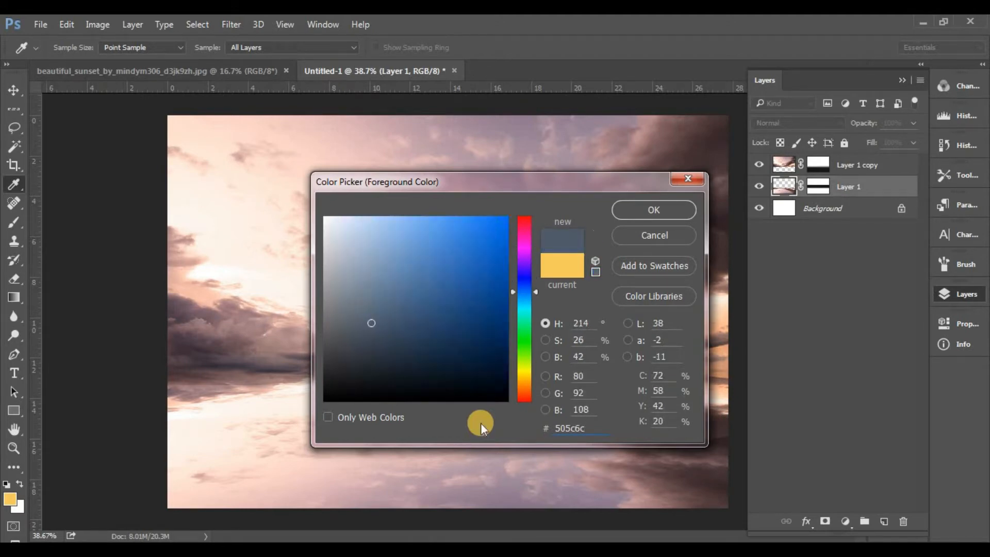
pyautogui.click(639, 212)
pyautogui.press('v')
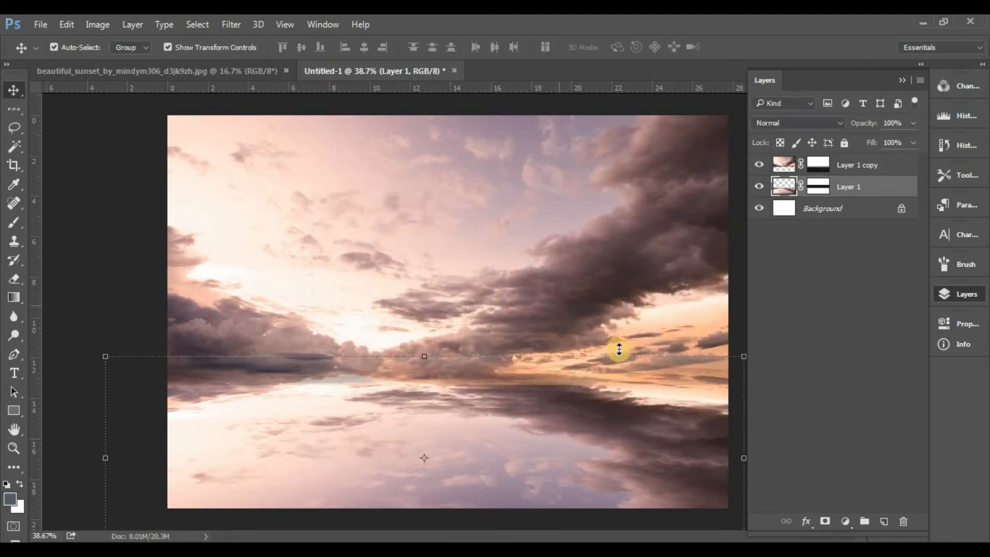
# Add a new layer above Layer 1 and draw a foreground-to-transparent linear gradient from the canvas's lower edge up towards the horizon.
pyautogui.click(883, 524)
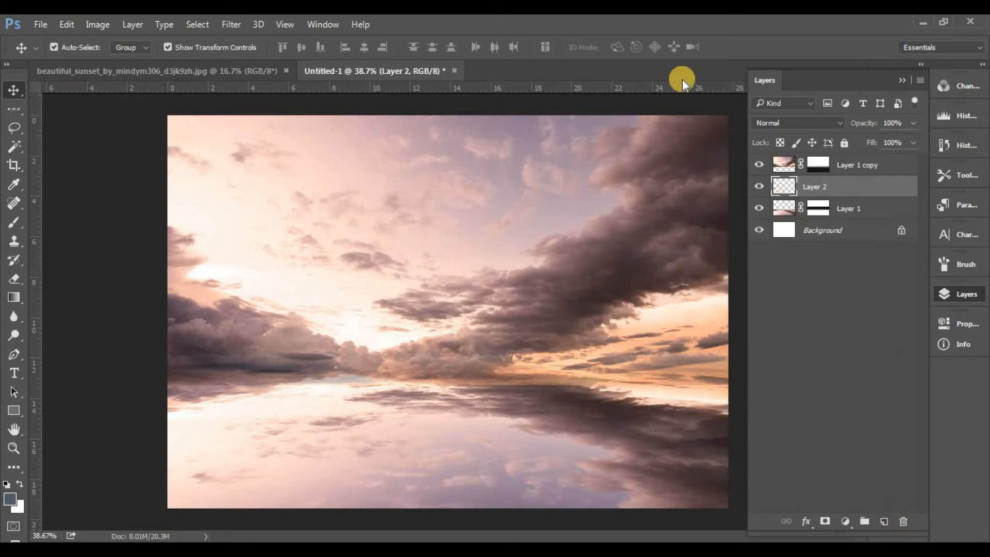
pyautogui.click(12, 298)
pyautogui.click(69, 49)
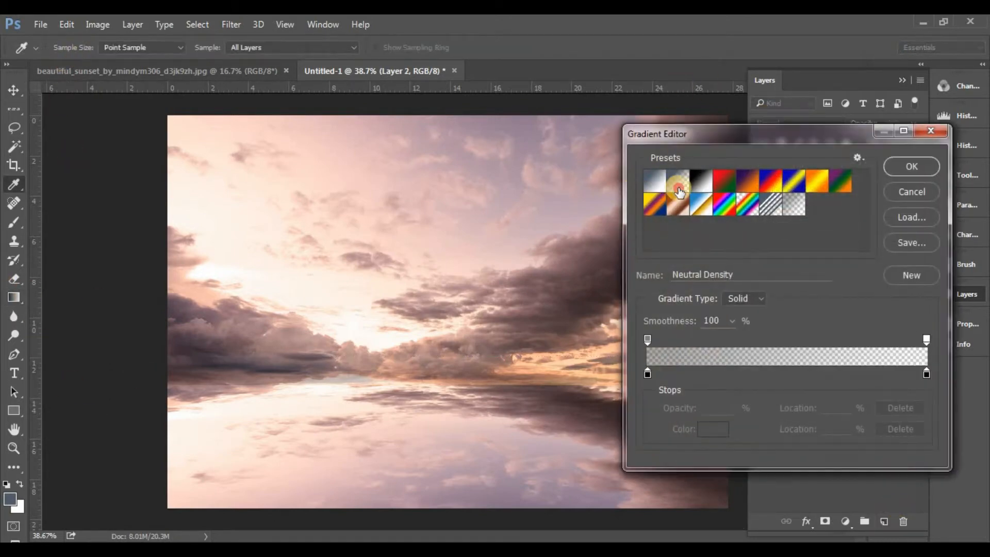
pyautogui.click(678, 181)
pyautogui.click(912, 166)
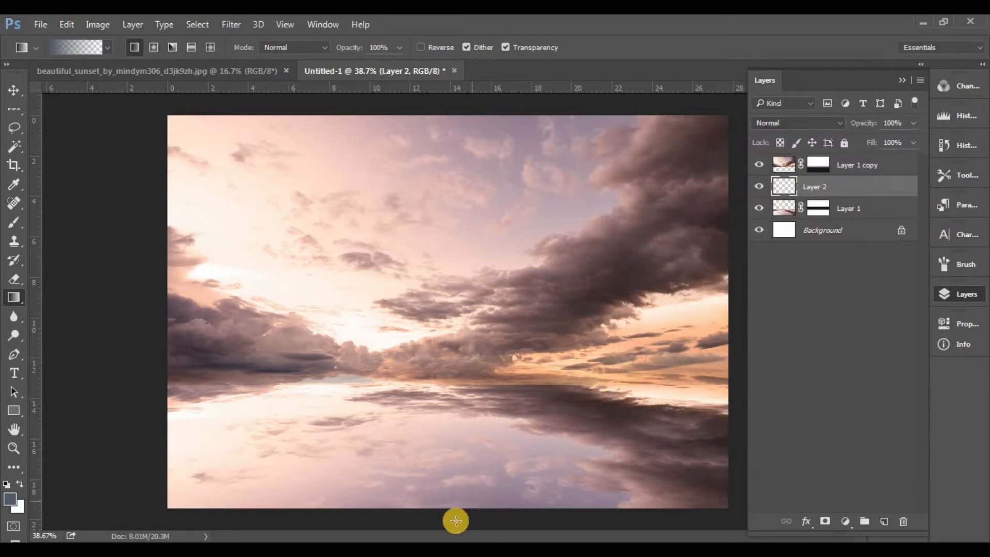
pyautogui.moveTo(454, 519); pyautogui.dragTo(446, 400)
pyautogui.scroll(-4, 462, 390)
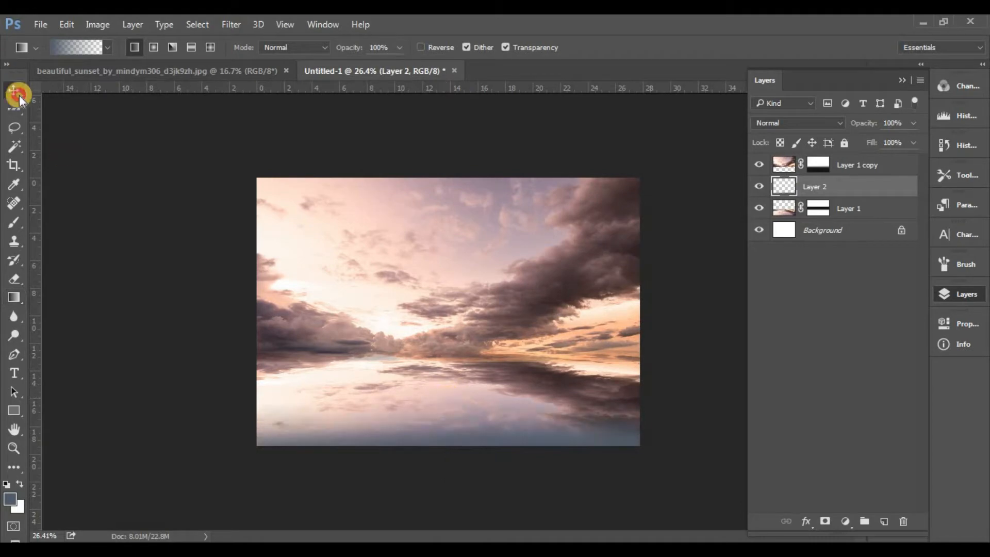
# Free-transform the gradient on Layer 2 to about 134% width and 268% height, positioned so it covers the whole water area.
pyautogui.click(19, 95)
pyautogui.click(69, 24)
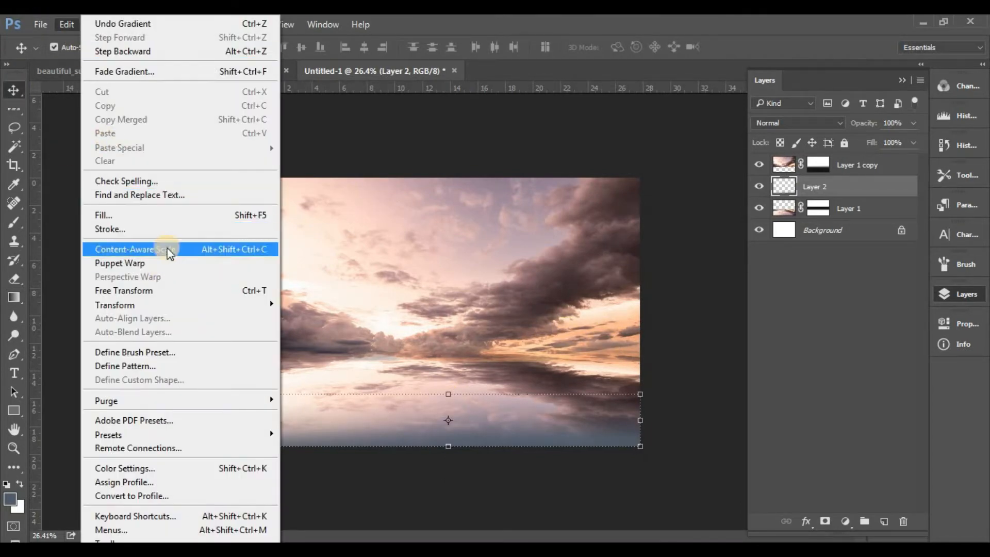
pyautogui.click(166, 289)
pyautogui.moveTo(448, 395); pyautogui.dragTo(448, 342)
pyautogui.moveTo(261, 449); pyautogui.dragTo(164, 474)
pyautogui.moveTo(653, 480); pyautogui.dragTo(670, 492)
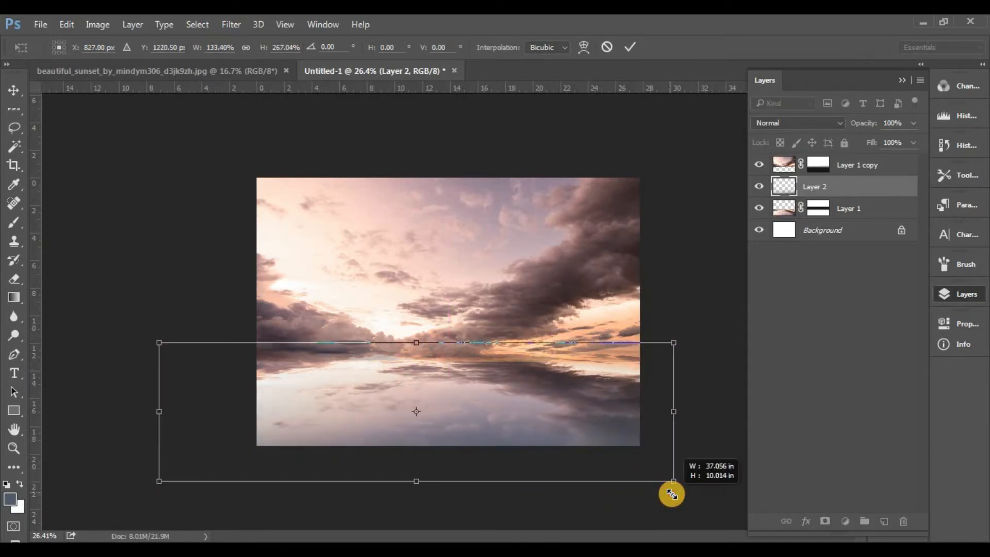
pyautogui.moveTo(587, 437); pyautogui.dragTo(588, 427)
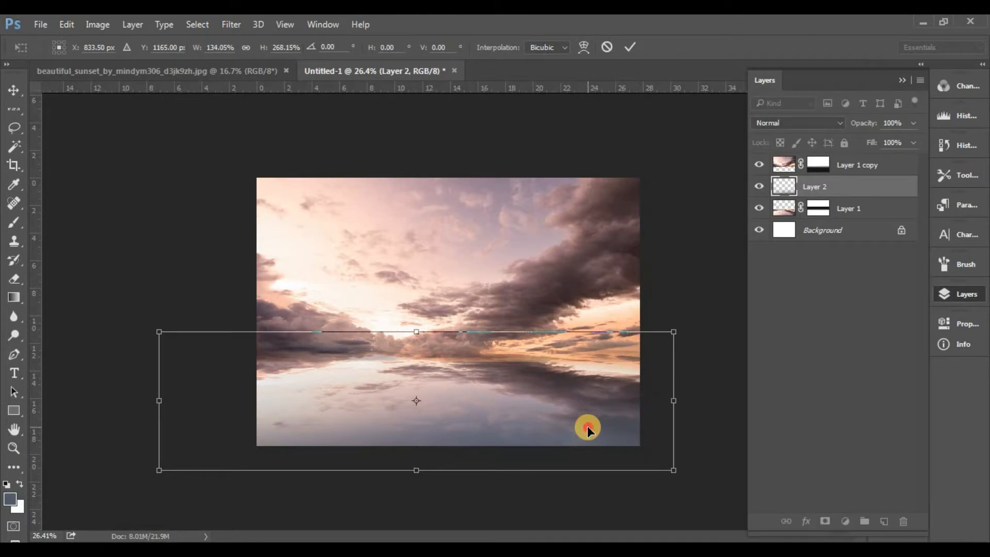
pyautogui.press('Return')
pyautogui.hotkey('ctrl', '-')
pyautogui.hotkey('ctrl', '0')
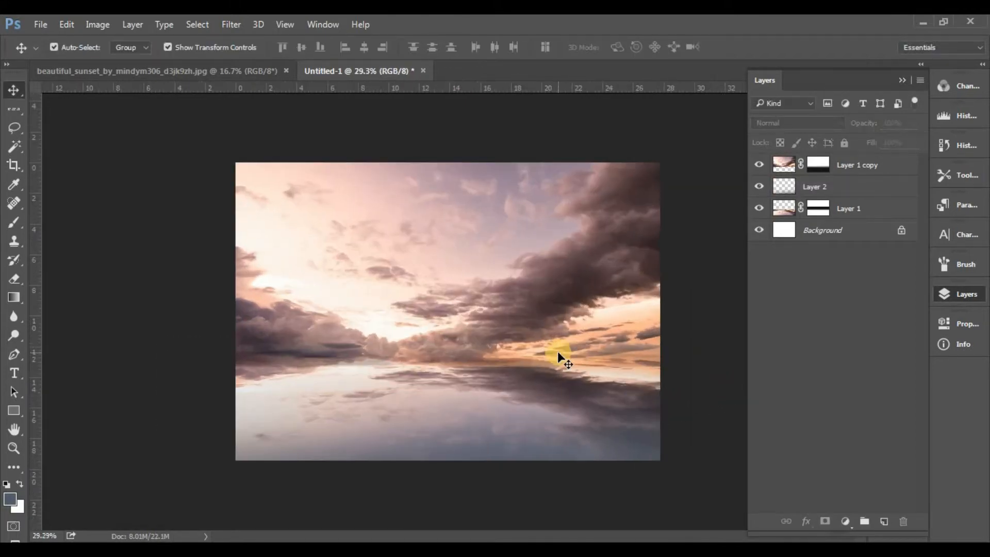
# Add a Levels adjustment layer on top with the black input at 0 and the midtone at 0.69.
pyautogui.click(846, 520)
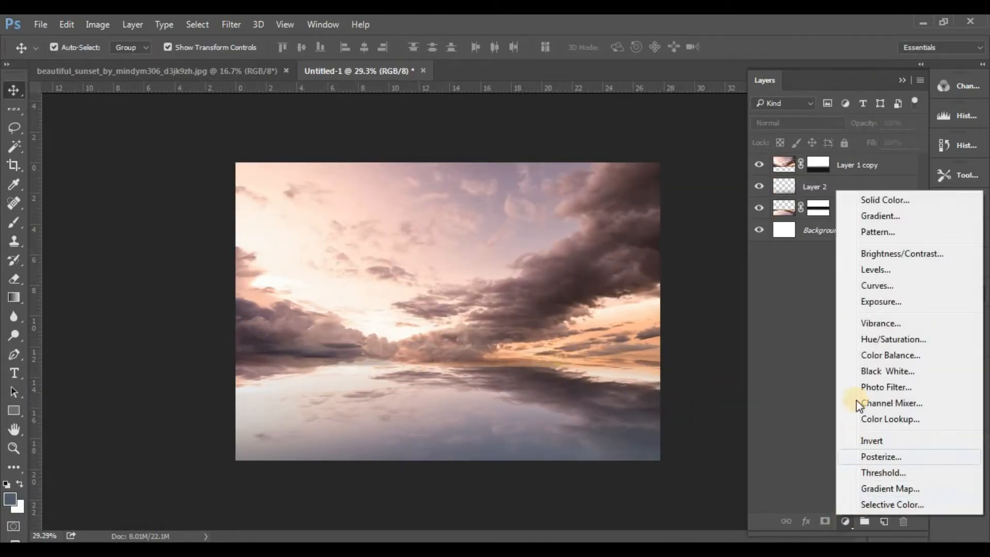
pyautogui.click(883, 269)
pyautogui.moveTo(749, 348)
pyautogui.mouseDown()
pyautogui.moveTo(822, 342)
pyautogui.moveTo(758, 348)
pyautogui.mouseUp()
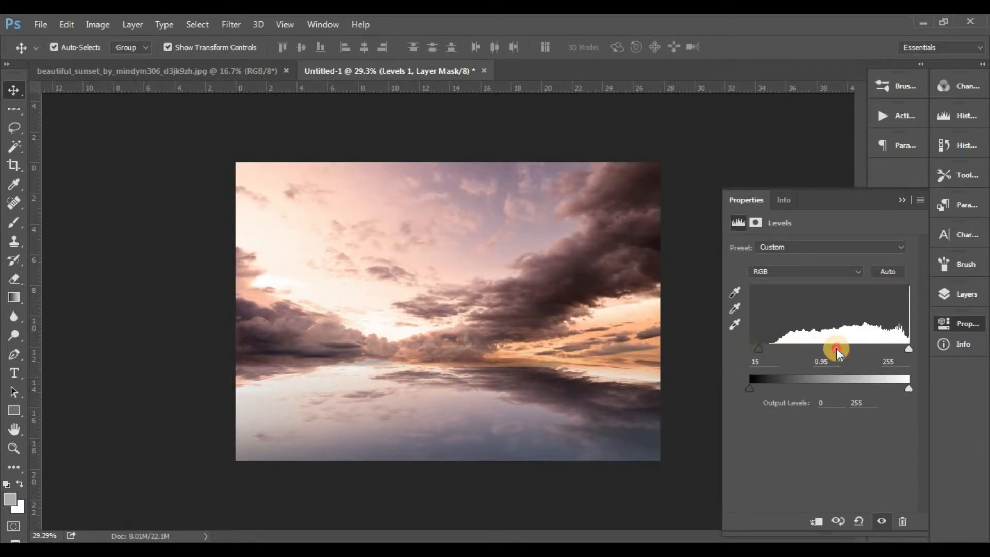
pyautogui.moveTo(845, 349); pyautogui.dragTo(851, 349)
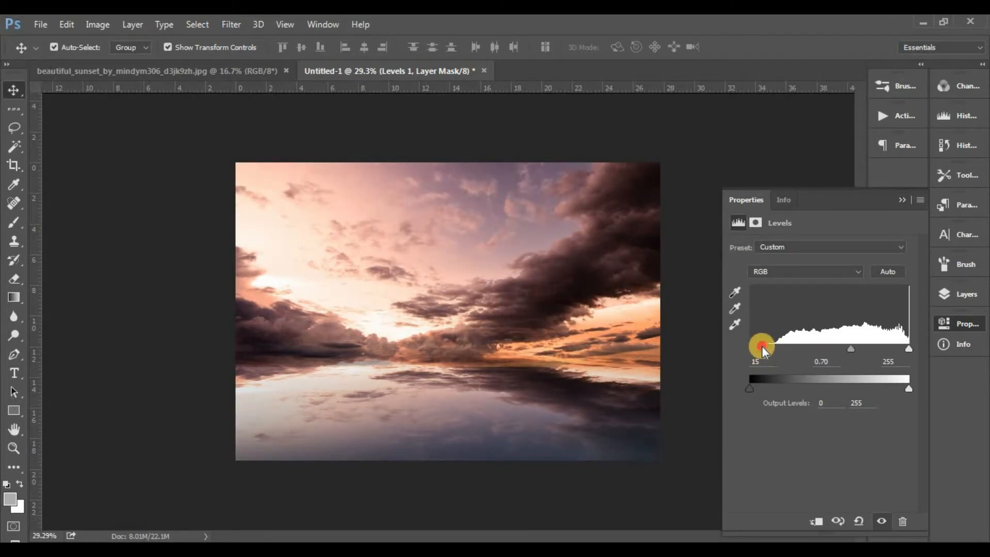
pyautogui.moveTo(762, 349); pyautogui.dragTo(753, 351)
pyautogui.moveTo(847, 349); pyautogui.dragTo(853, 349)
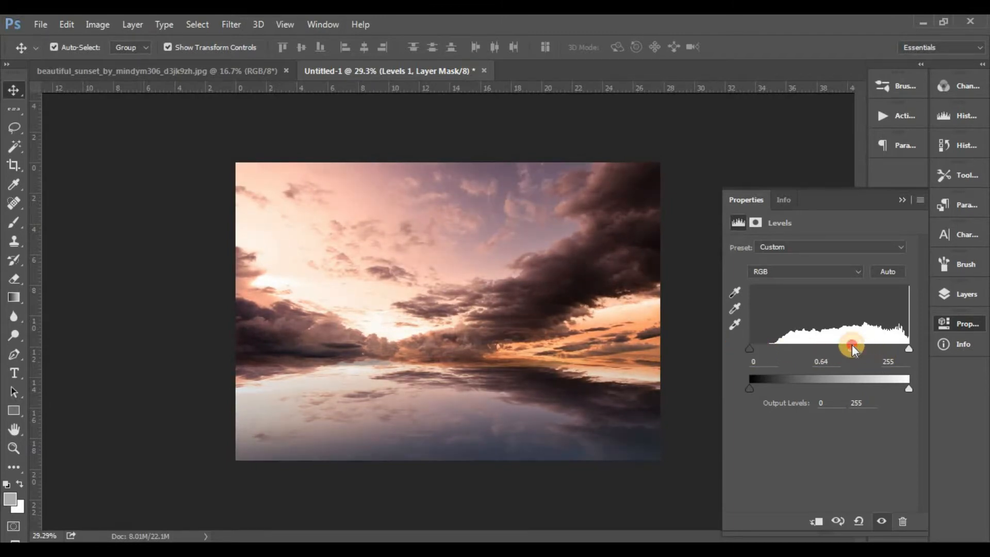
pyautogui.click(830, 357)
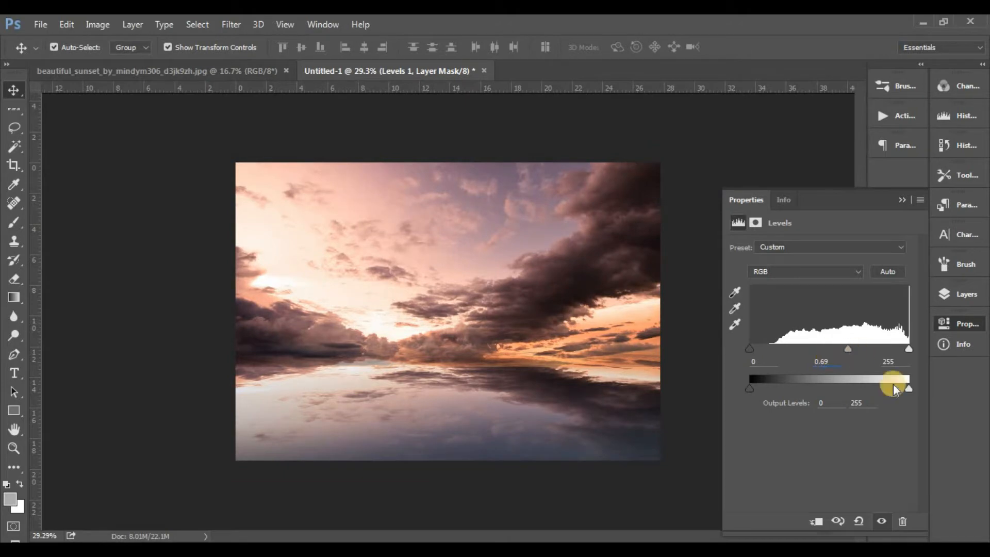
# Compare the composite with and without the Levels 1 adjustment by toggling that layer's visibility.
pyautogui.moveTo(903, 389); pyautogui.dragTo(893, 387)
pyautogui.click(902, 200)
pyautogui.click(956, 294)
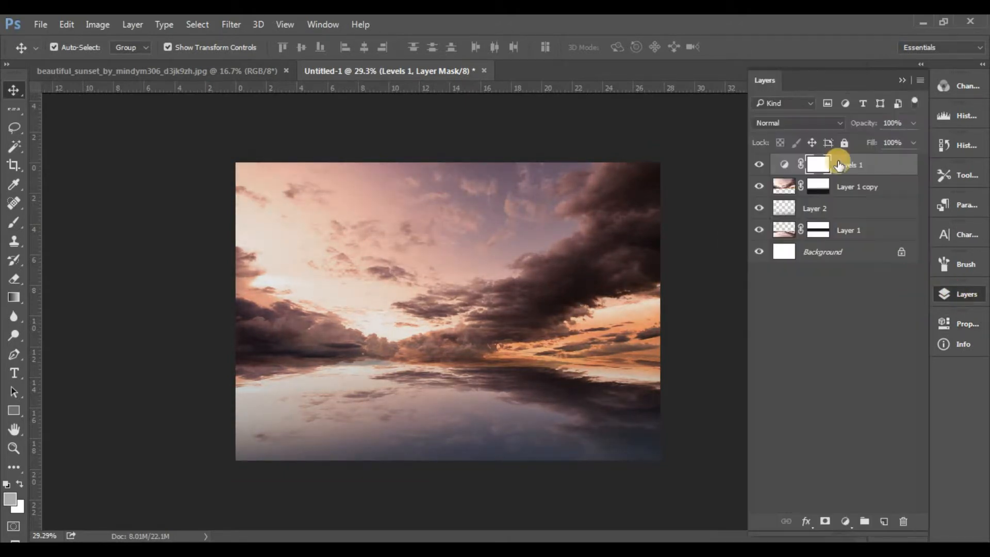
pyautogui.click(759, 165)
pyautogui.click(759, 166)
# Add a new layer above Levels 1 and set its blend mode to Overlay.
pyautogui.click(883, 522)
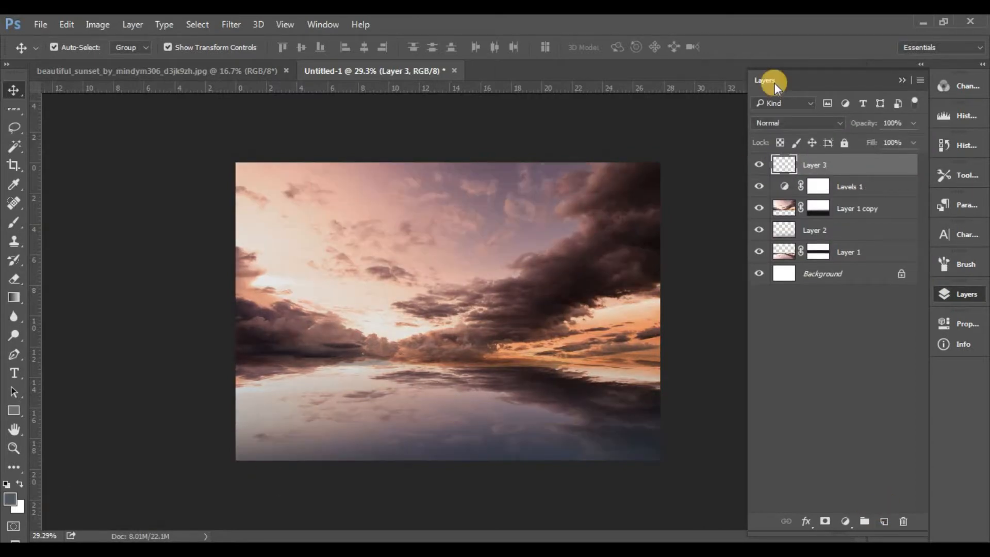
pyautogui.click(783, 128)
pyautogui.click(781, 261)
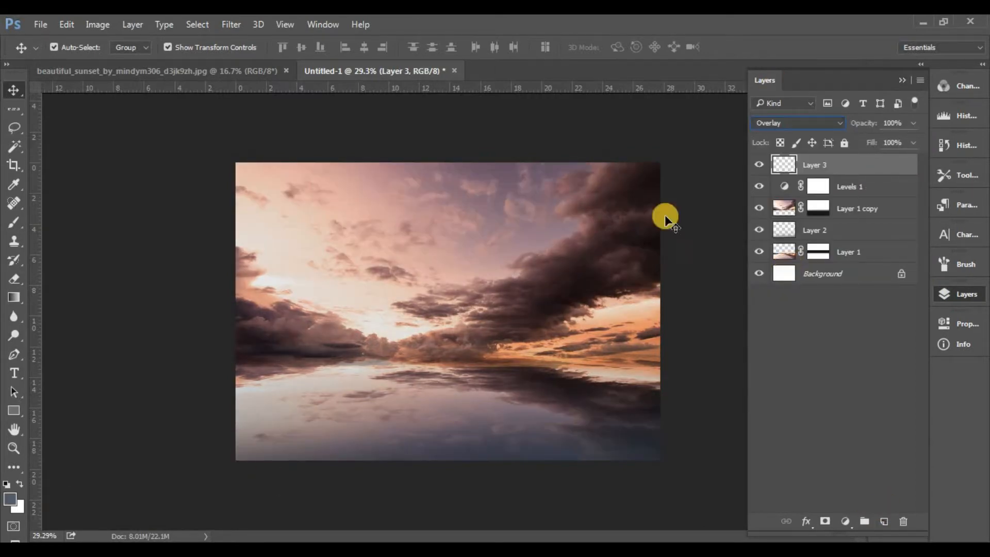
# Set the Brush to 70% opacity and 80% flow and paint slate blue over the bright glow at the horizon on Layer 3.
pyautogui.click(20, 225)
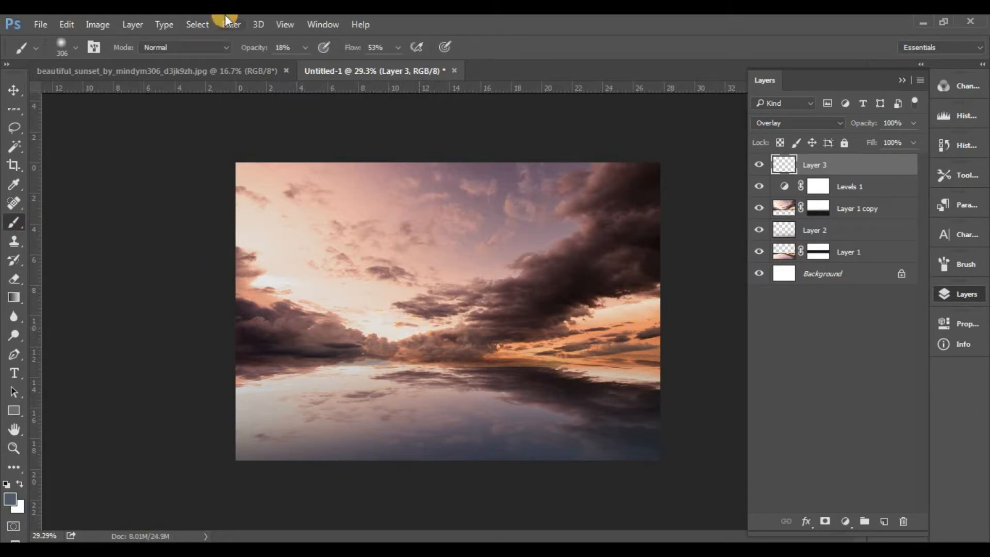
pyautogui.moveTo(274, 50); pyautogui.dragTo(269, 50)
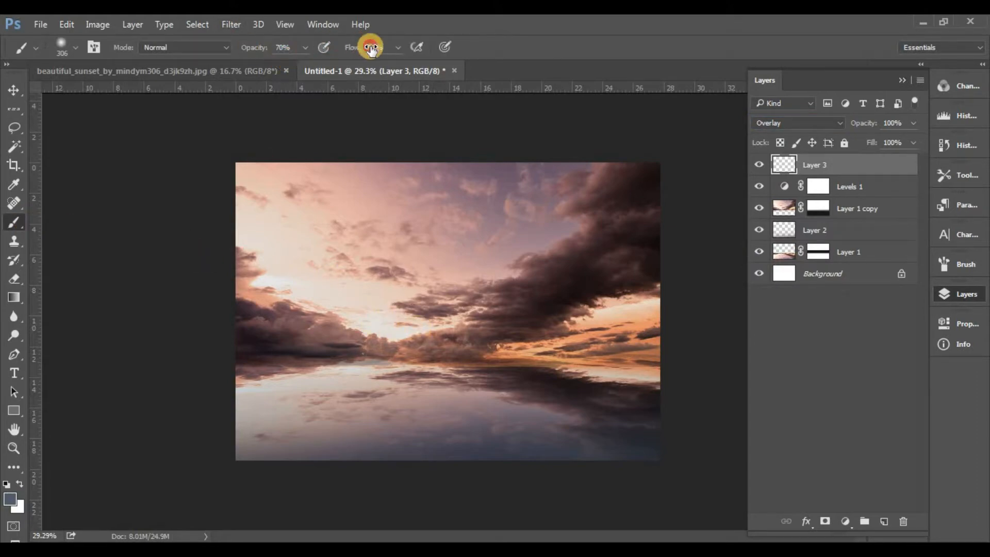
pyautogui.moveTo(334, 325); pyautogui.dragTo(389, 332)
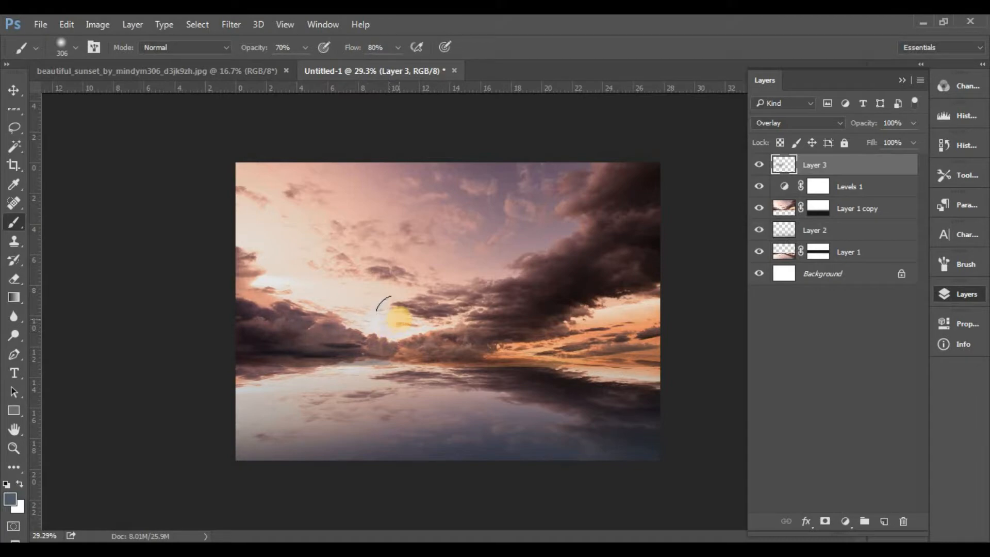
# Change the foreground color to the orange #ef9452 and return to the Brush tool.
pyautogui.click(10, 497)
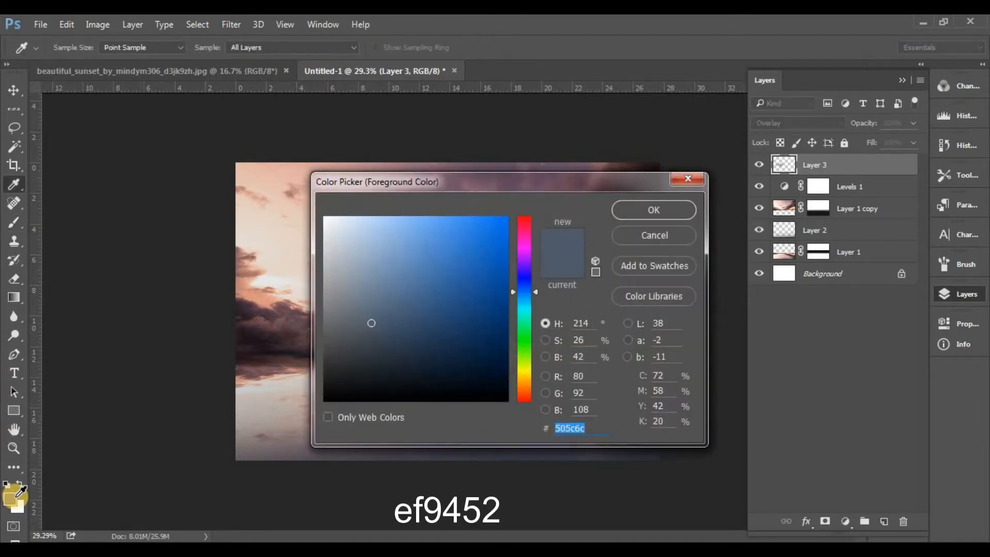
pyautogui.click(585, 428)
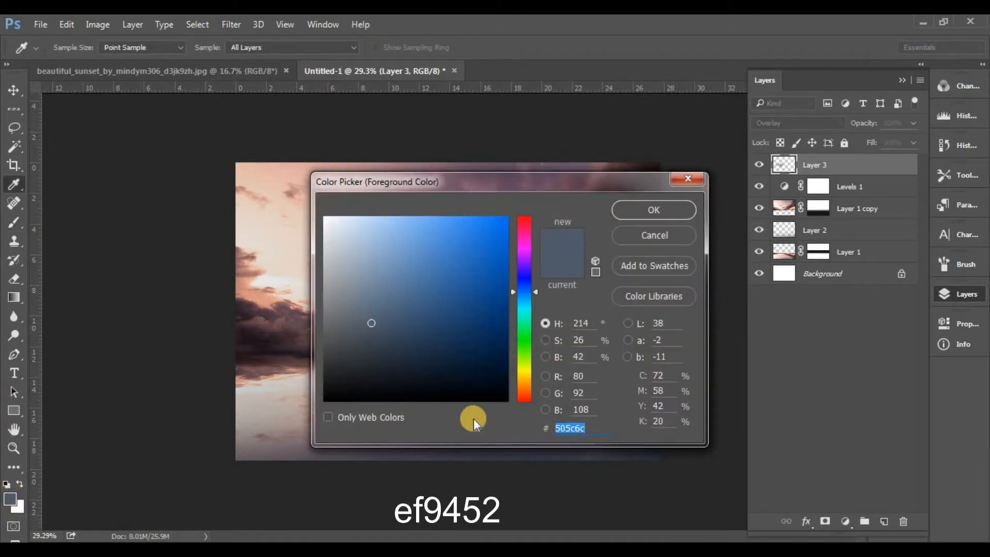
pyautogui.write('ef9')
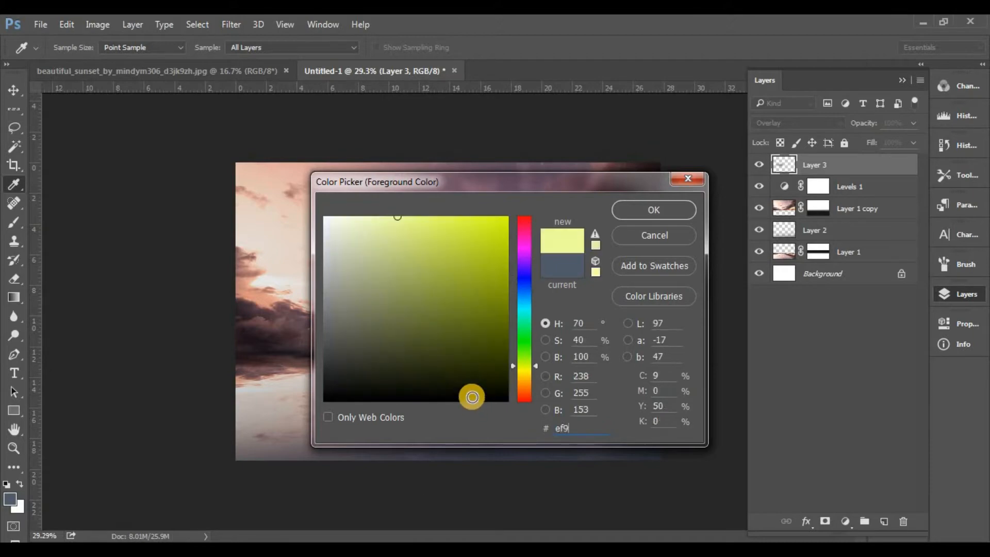
pyautogui.write('542')
pyautogui.click(648, 206)
pyautogui.press('b')
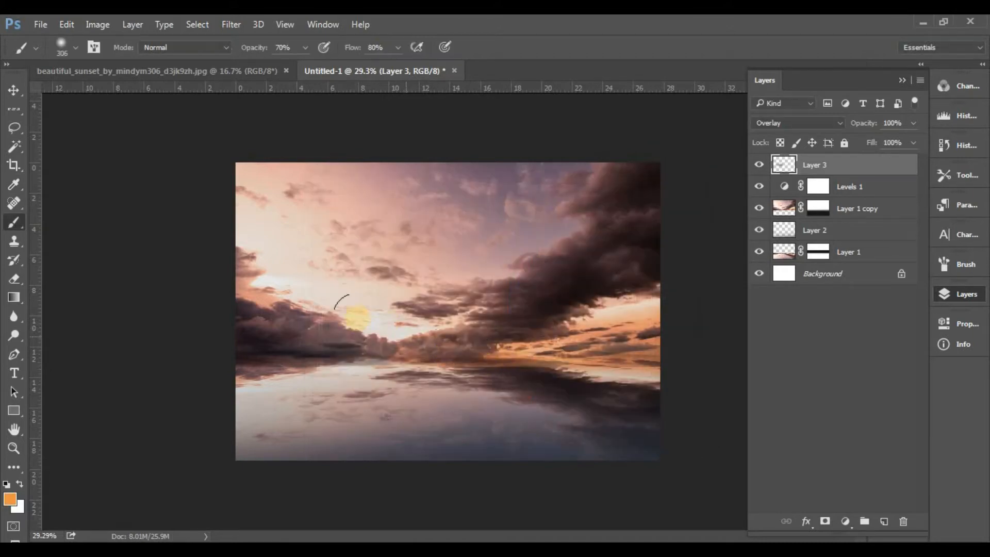
# Paint orange across the clouds along the horizon on Layer 3 and set the layer's fill to 30%.
pyautogui.moveTo(332, 319)
pyautogui.mouseDown()
pyautogui.moveTo(369, 340)
pyautogui.moveTo(419, 318)
pyautogui.moveTo(373, 361)
pyautogui.moveTo(289, 322)
pyautogui.moveTo(442, 327)
pyautogui.moveTo(449, 342)
pyautogui.moveTo(545, 325)
pyautogui.mouseUp()
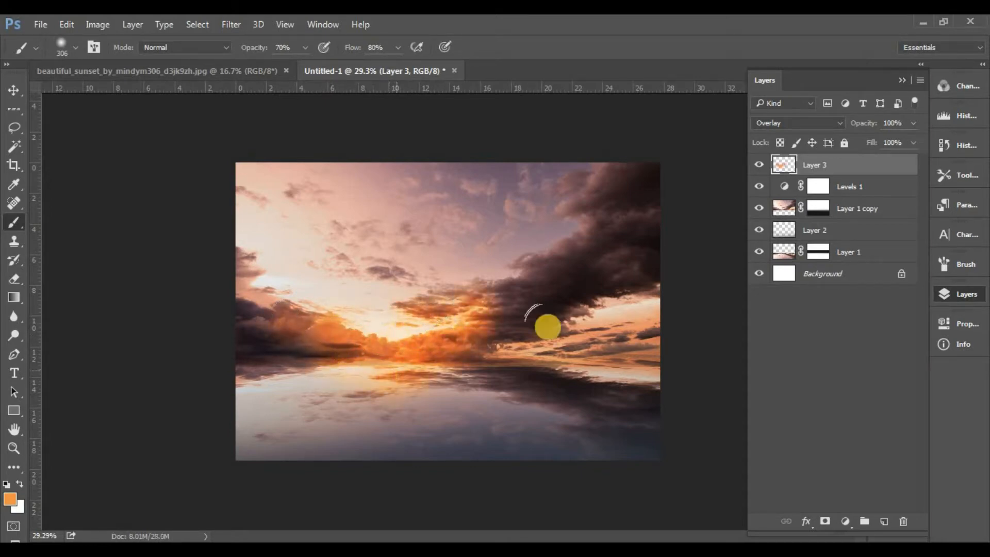
pyautogui.click(892, 146)
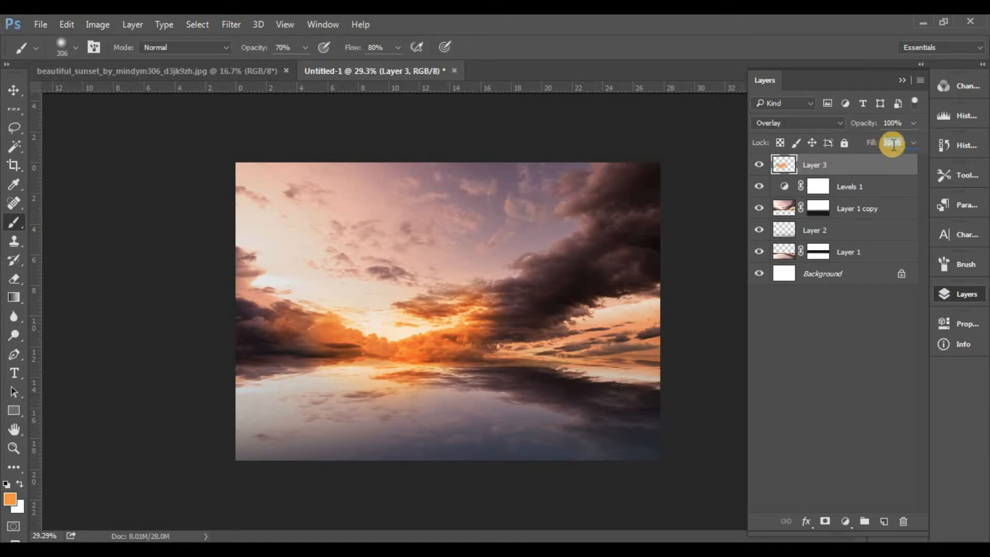
pyautogui.write('30')
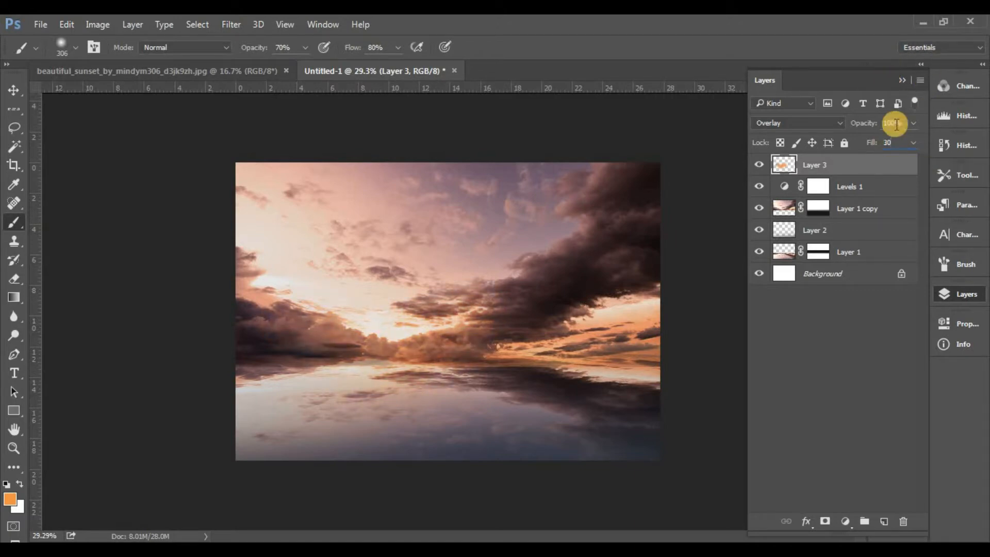
pyautogui.click(902, 80)
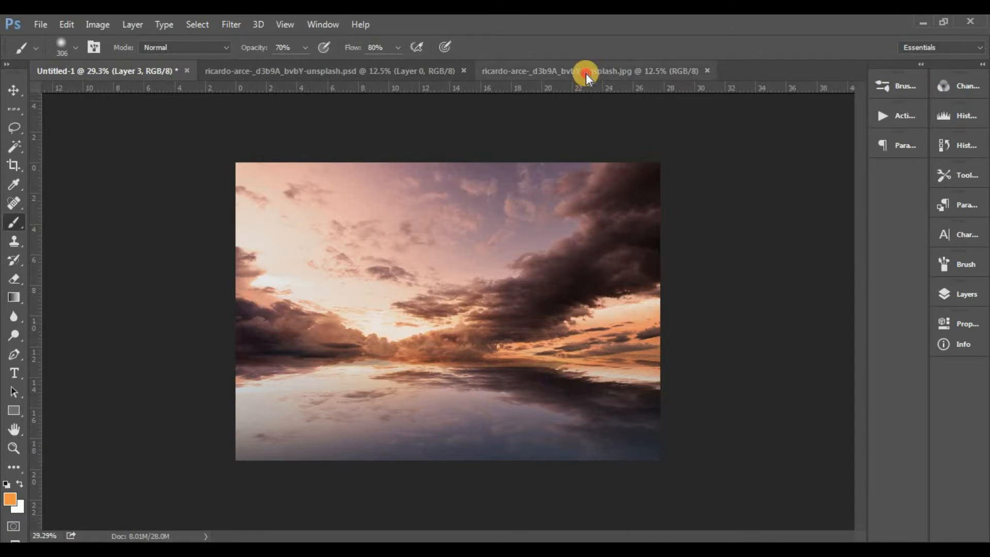
# In the ricardo-arce unsplash JPG, start a Pen path along the outer edge of the woman's black dress down to its hem.
pyautogui.click(583, 72)
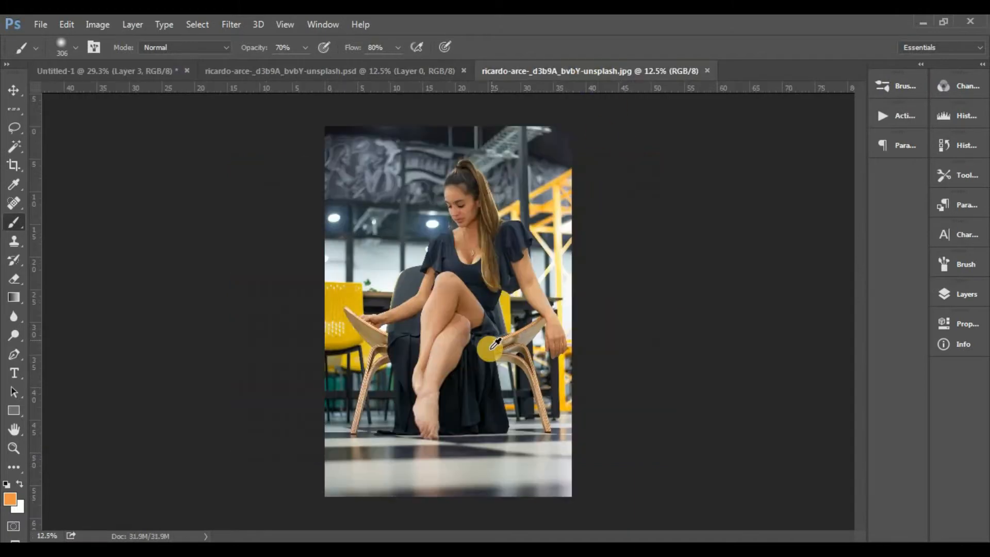
pyautogui.scroll(9, 491, 350)
pyautogui.moveTo(542, 438); pyautogui.dragTo(561, 199)
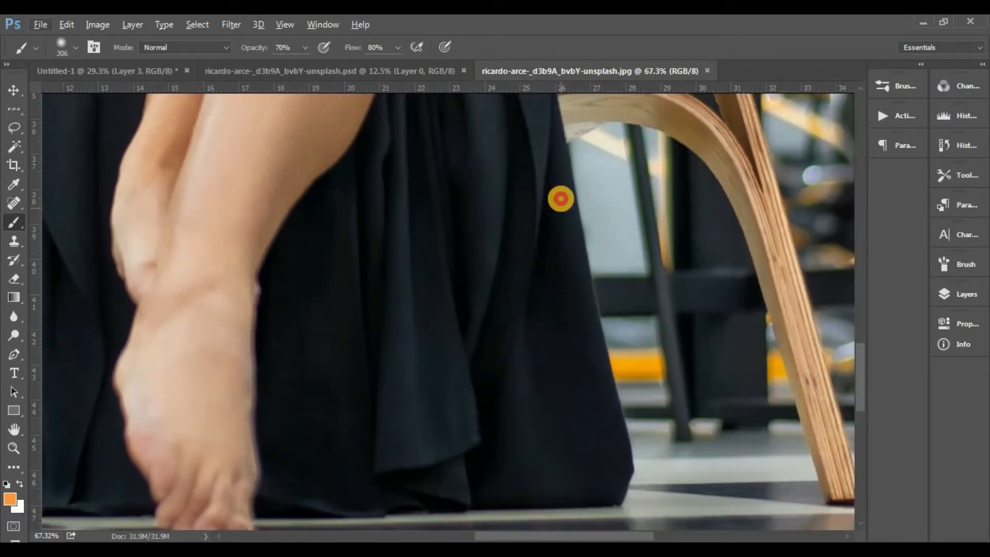
pyautogui.click(14, 354)
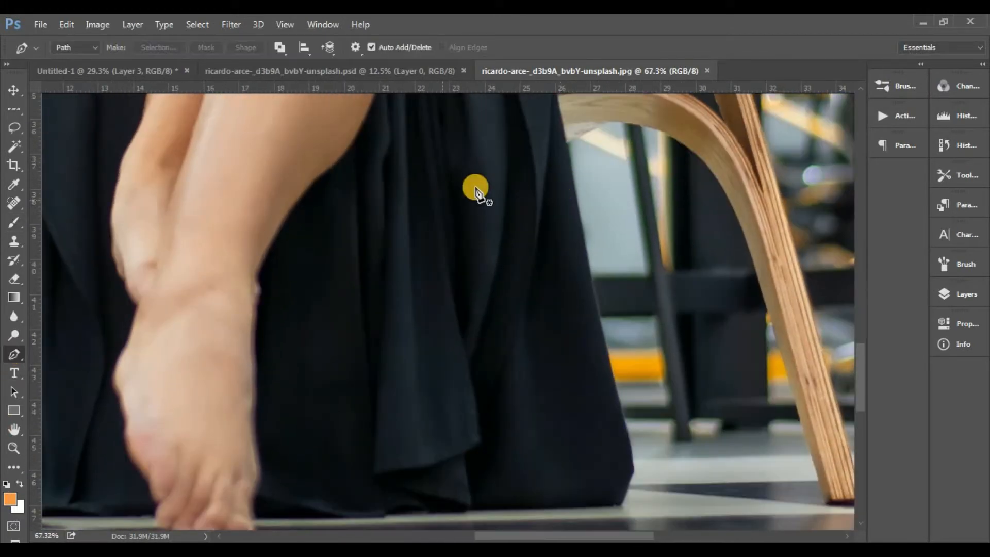
pyautogui.click(567, 145)
pyautogui.click(585, 248)
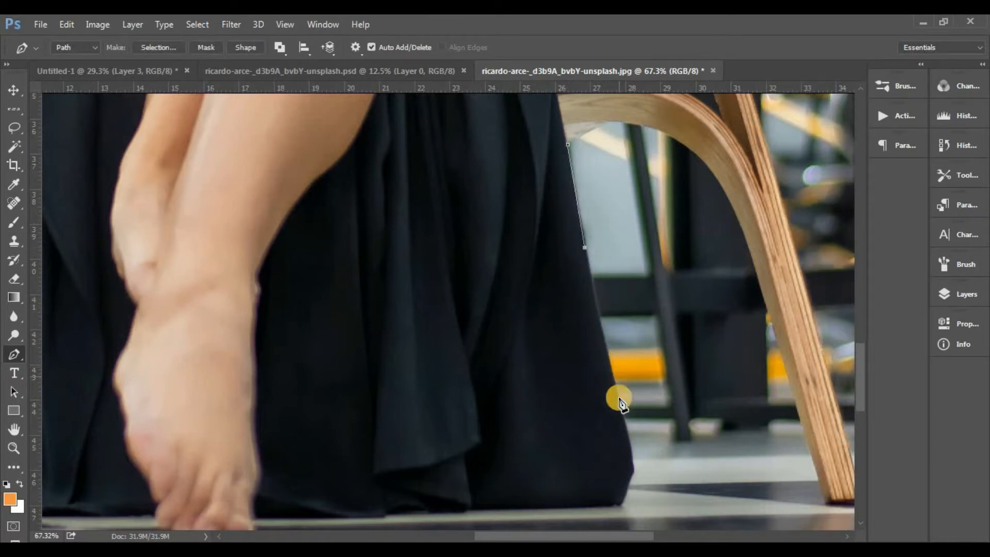
pyautogui.click(623, 413)
pyautogui.click(632, 460)
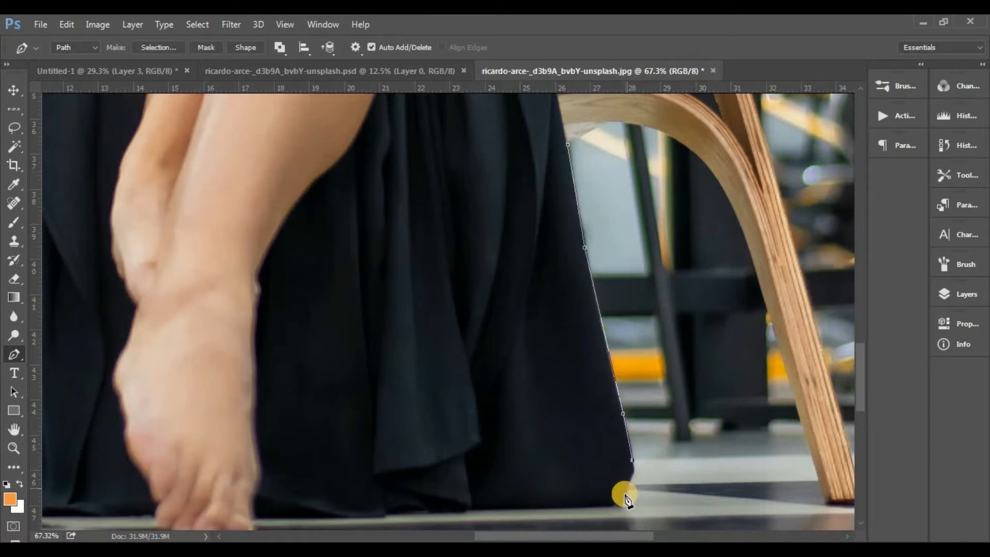
pyautogui.click(621, 504)
pyautogui.click(589, 507)
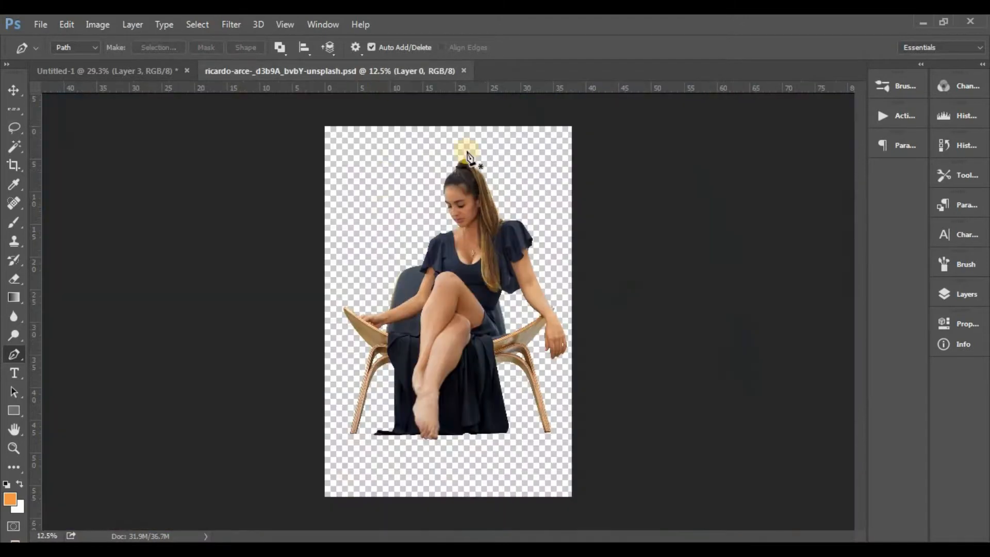
# Bring the masked cutout of the seated woman from the ricardo-arce PSD into Untitled-1 as the top layer.
pyautogui.click(960, 294)
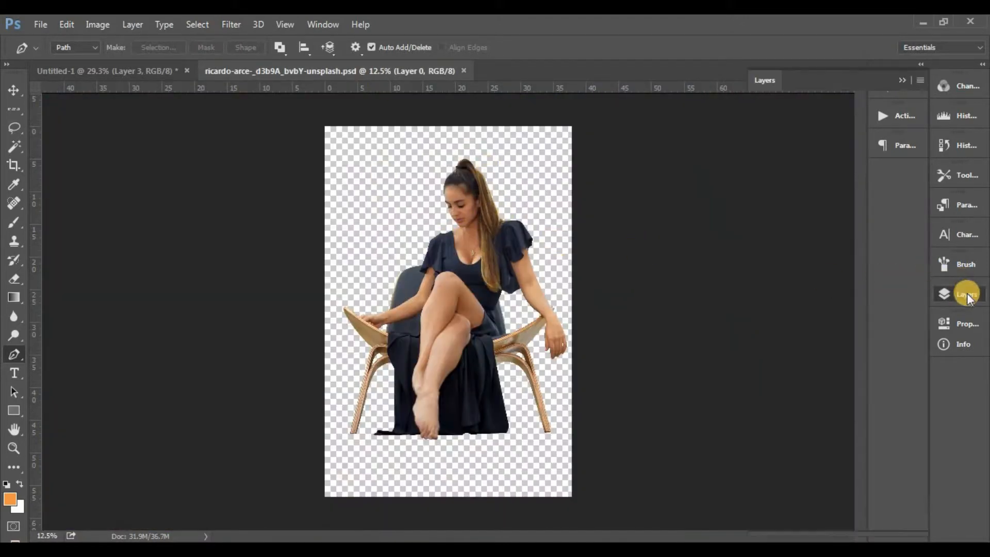
pyautogui.moveTo(768, 173); pyautogui.dragTo(338, 287)
pyautogui.scroll(-5, 435, 238)
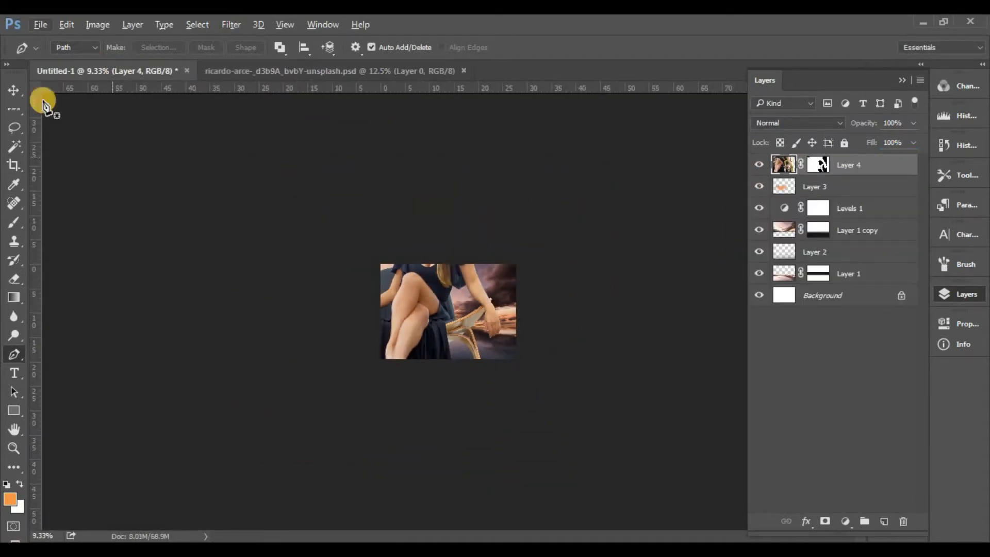
# Scale the woman's cutout to about 22.6% and place it on the water in the left part of the scene.
pyautogui.click(14, 90)
pyautogui.moveTo(507, 167); pyautogui.dragTo(436, 307)
pyautogui.scroll(5, 427, 336)
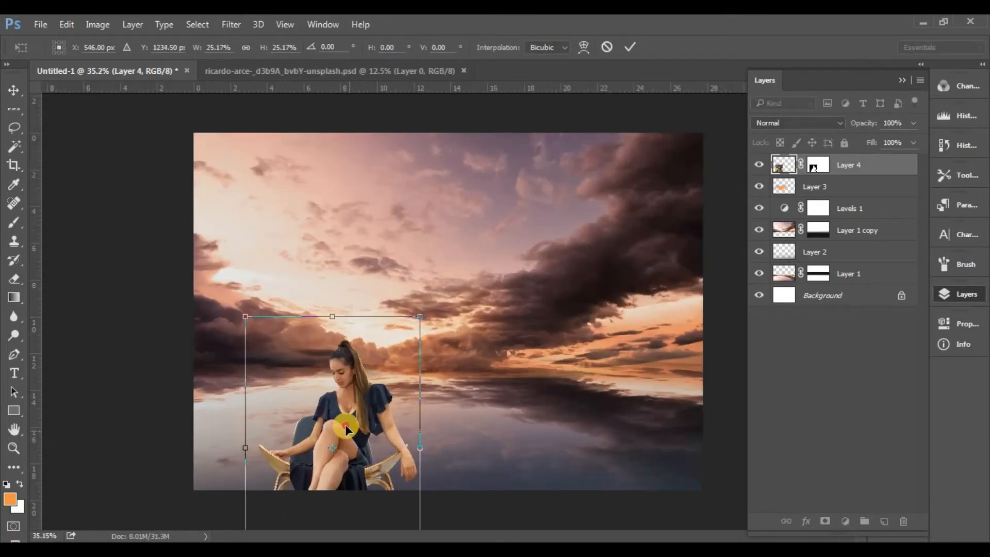
pyautogui.moveTo(348, 381); pyautogui.dragTo(348, 296)
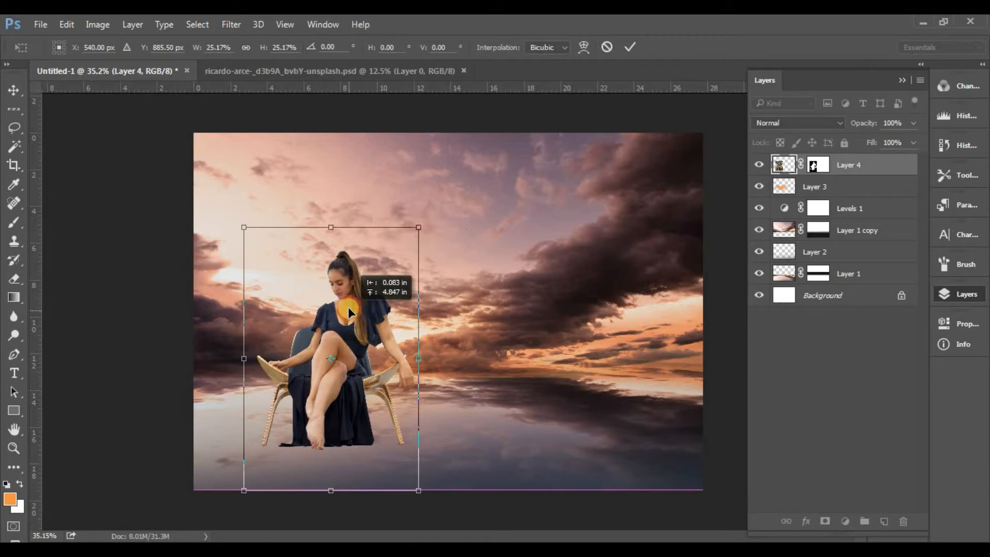
pyautogui.moveTo(420, 219); pyautogui.dragTo(397, 239)
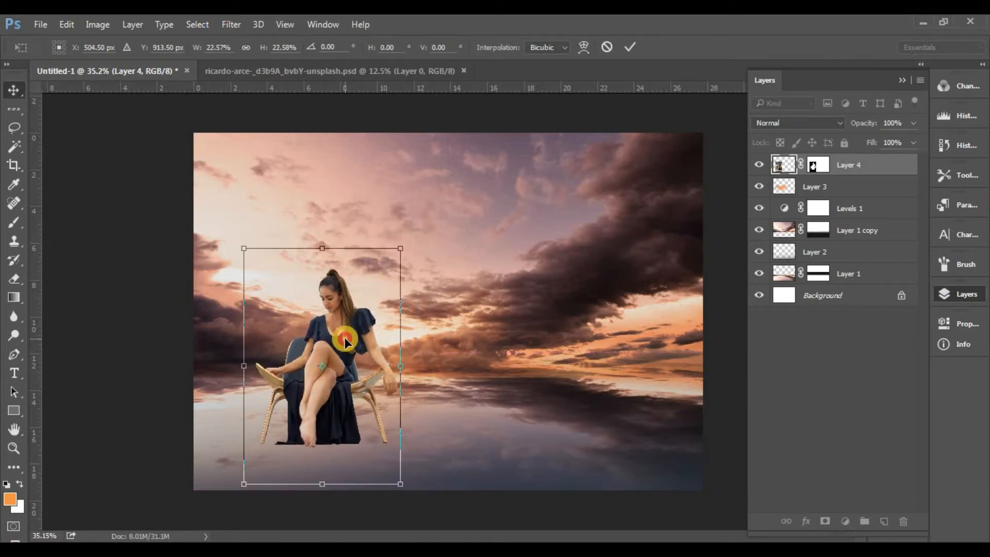
pyautogui.press('Return')
pyautogui.moveTo(347, 342); pyautogui.dragTo(341, 336)
# Group Layer 1, Layer 2, Layer 1 copy, Levels 1 and Layer 3 beneath the woman's layer.
pyautogui.click(805, 416)
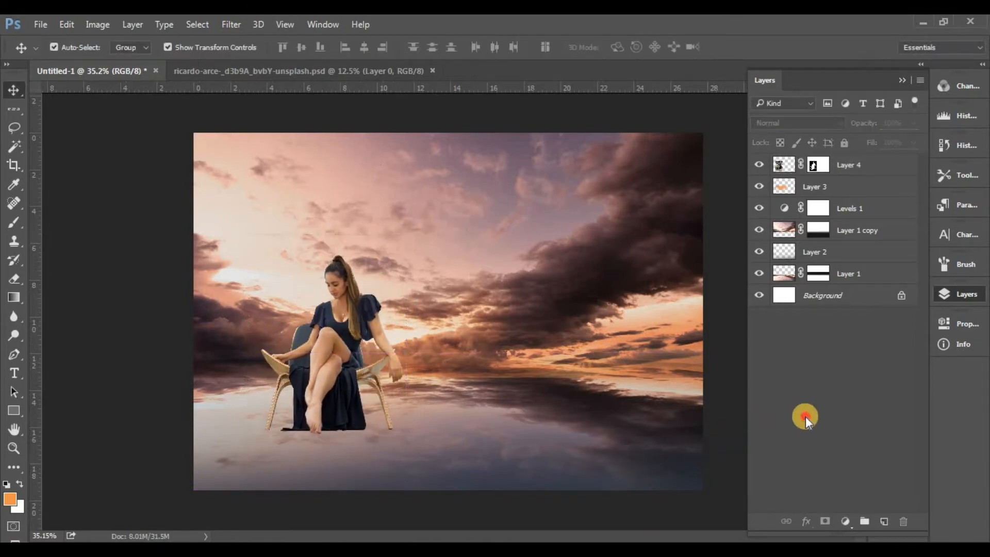
pyautogui.click(859, 276)
pyautogui.keyDown('shift'); pyautogui.click(850, 230); pyautogui.keyUp('shift')
pyautogui.keyDown('shift'); pyautogui.click(850, 208); pyautogui.keyUp('shift')
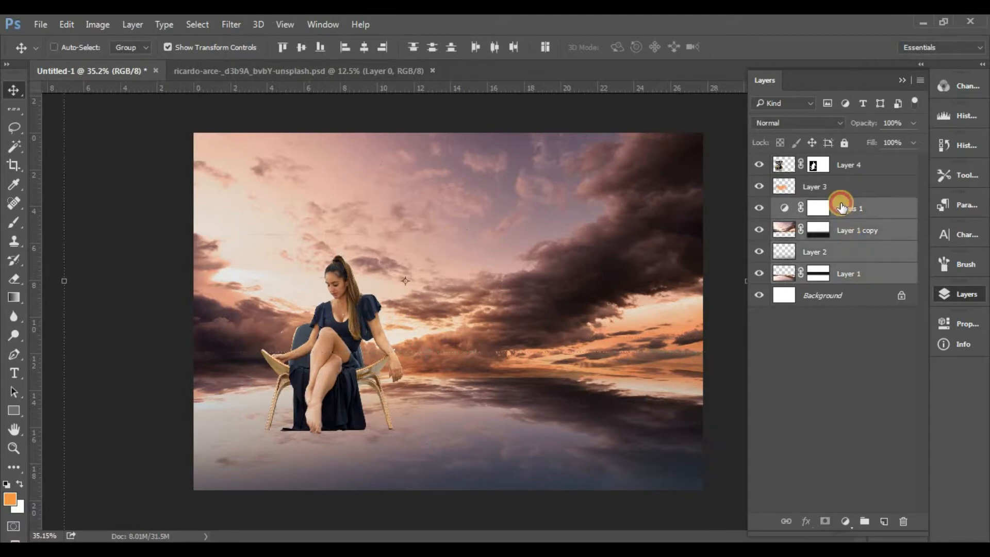
pyautogui.keyDown('shift'); pyautogui.click(853, 190); pyautogui.keyUp('shift')
pyautogui.hotkey('ctrl', 'g')
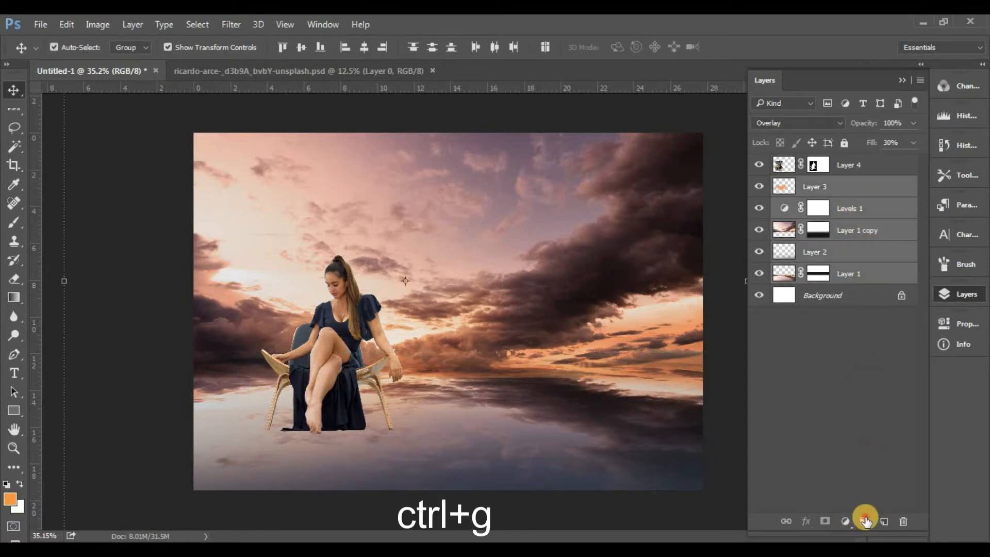
pyautogui.click(874, 347)
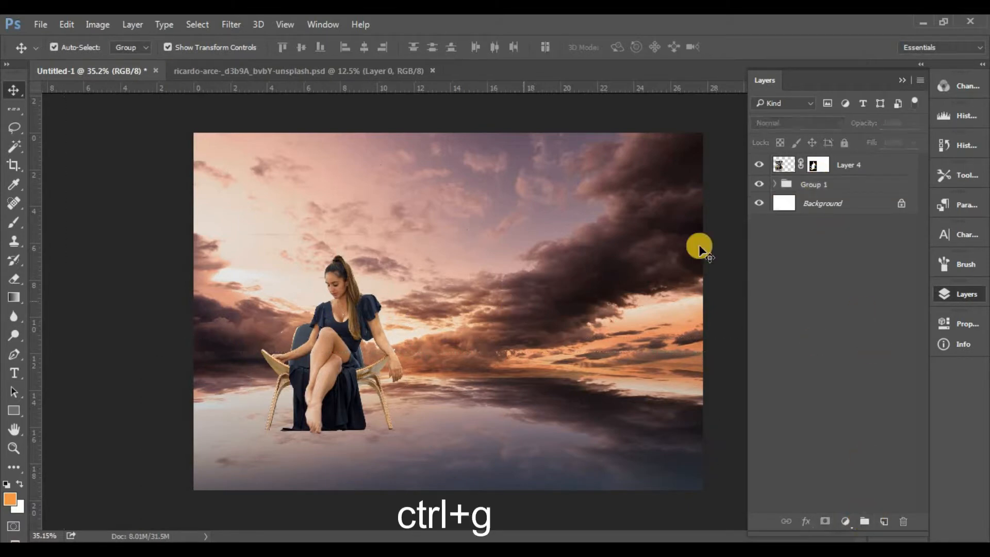
# Open Camera Raw on Layer 4 and set Contrast +20, Highlights +23, Shadows -19, Whites +18, Blacks +18 and Clarity +6.
pyautogui.click(794, 166)
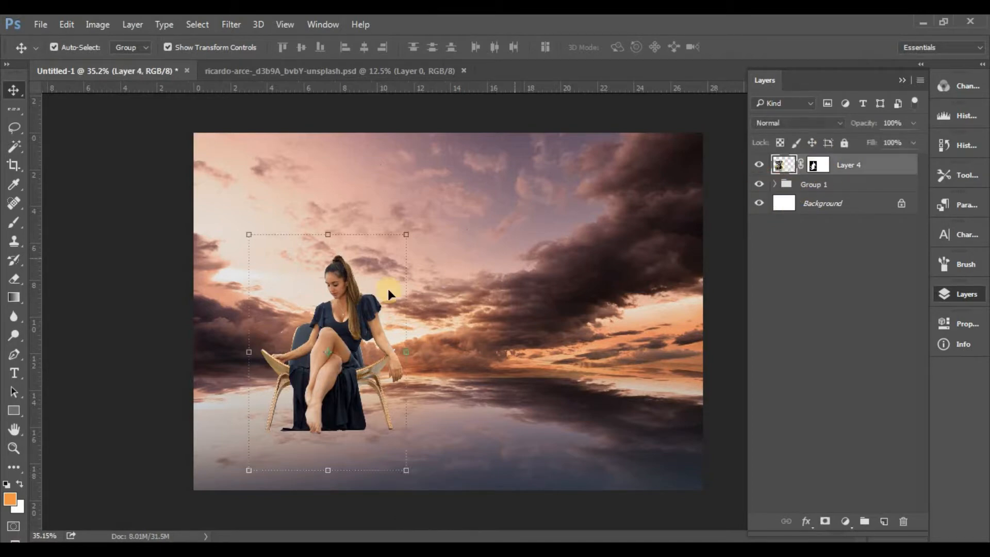
pyautogui.click(231, 25)
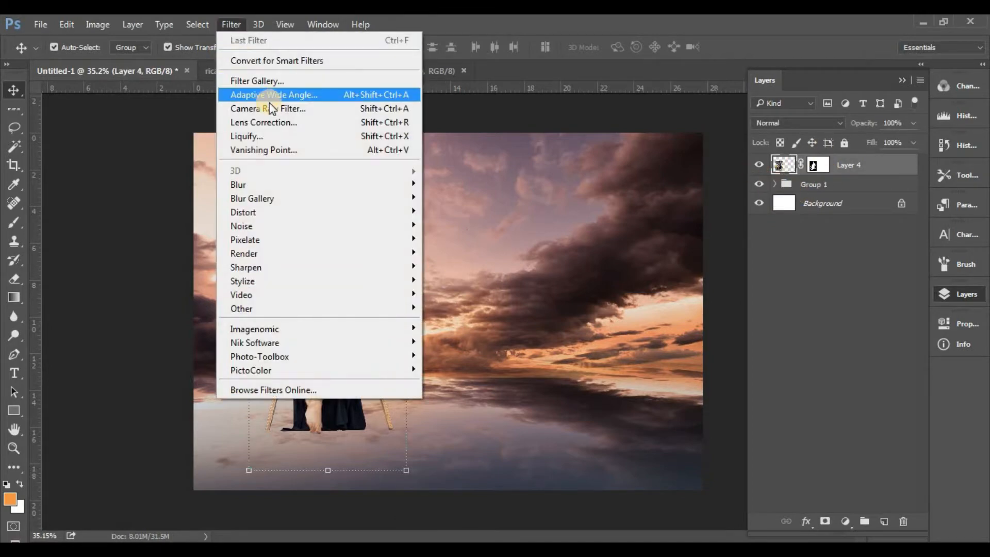
pyautogui.click(269, 108)
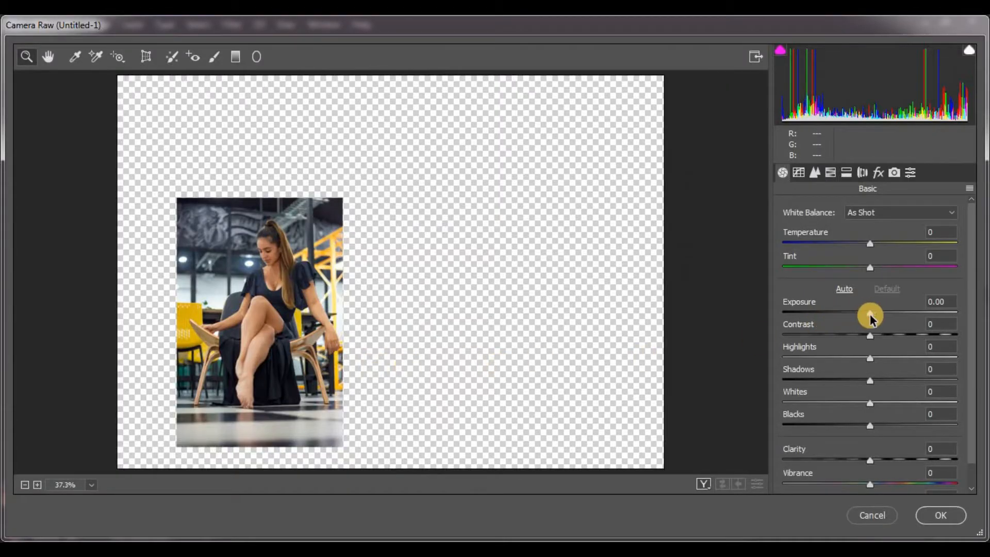
pyautogui.click(870, 313)
pyautogui.moveTo(866, 334); pyautogui.dragTo(886, 426)
pyautogui.click(896, 460)
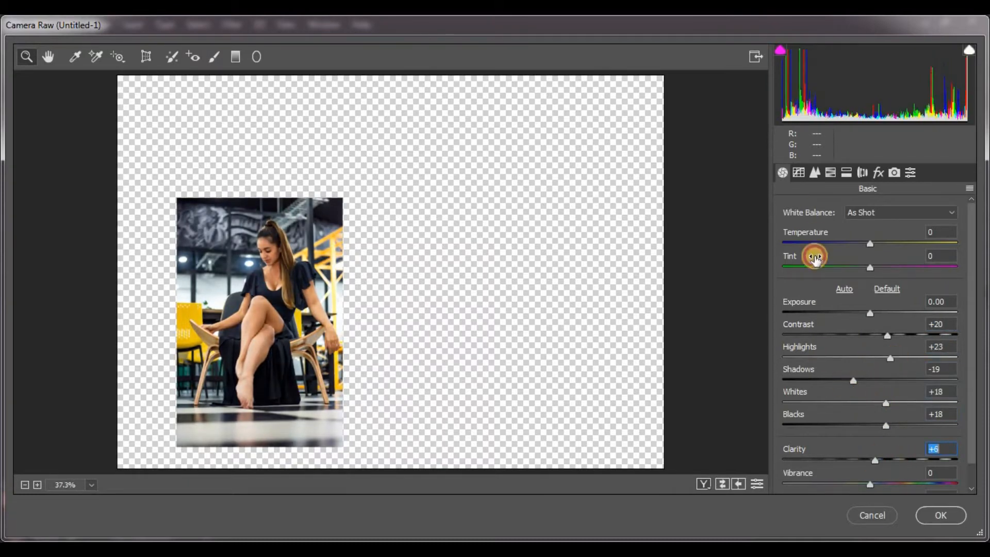
# Set the Camera Raw HSL hues to Reds +27, Oranges -1, Yellows -45 and Greens +38, and apply the filter.
pyautogui.click(830, 172)
pyautogui.click(791, 233)
pyautogui.moveTo(892, 309); pyautogui.dragTo(852, 285)
pyautogui.click(897, 289)
pyautogui.moveTo(874, 333); pyautogui.dragTo(906, 360)
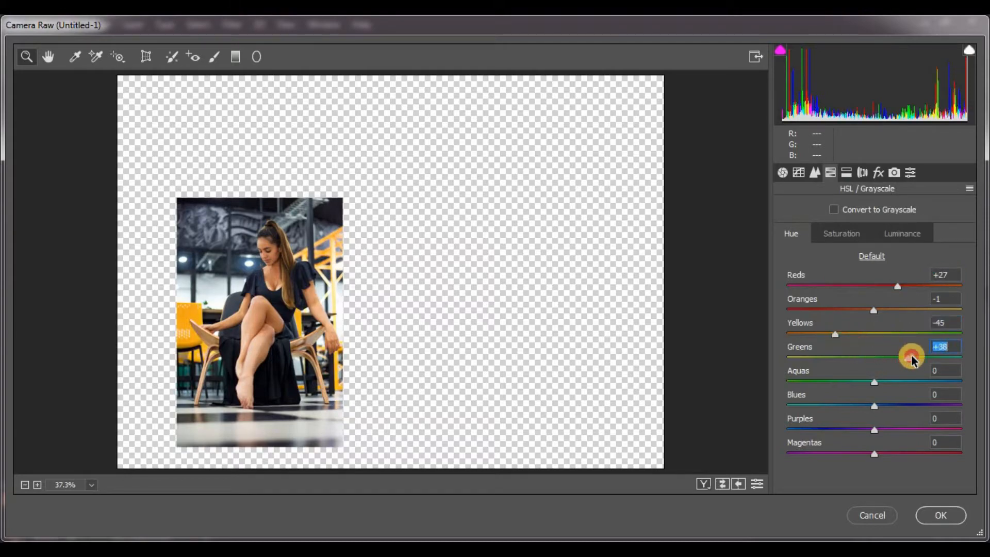
pyautogui.click(948, 517)
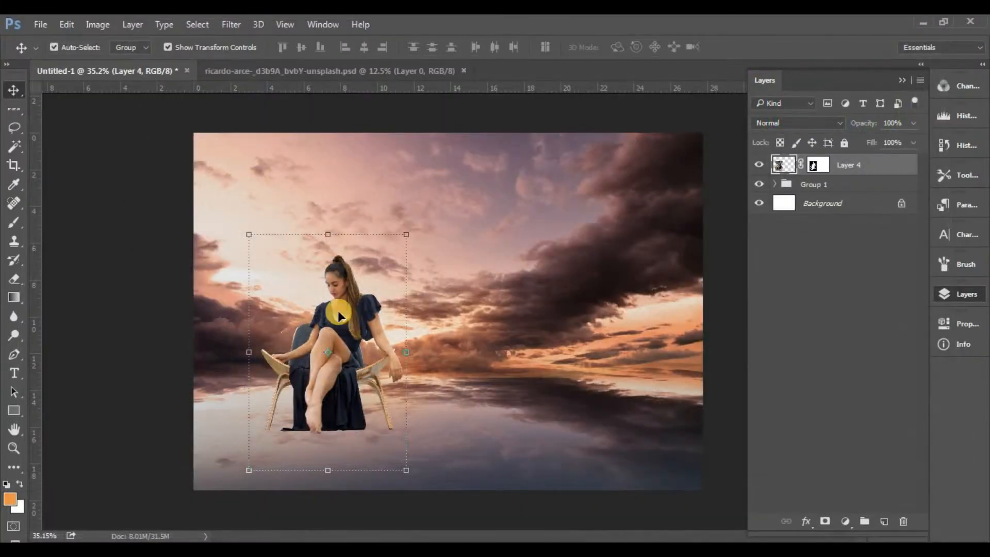
# Duplicate Layer 4, flip the original vertically beneath the copy, and move it down toward the water as a reflection.
pyautogui.hotkey('ctrl', 'j')
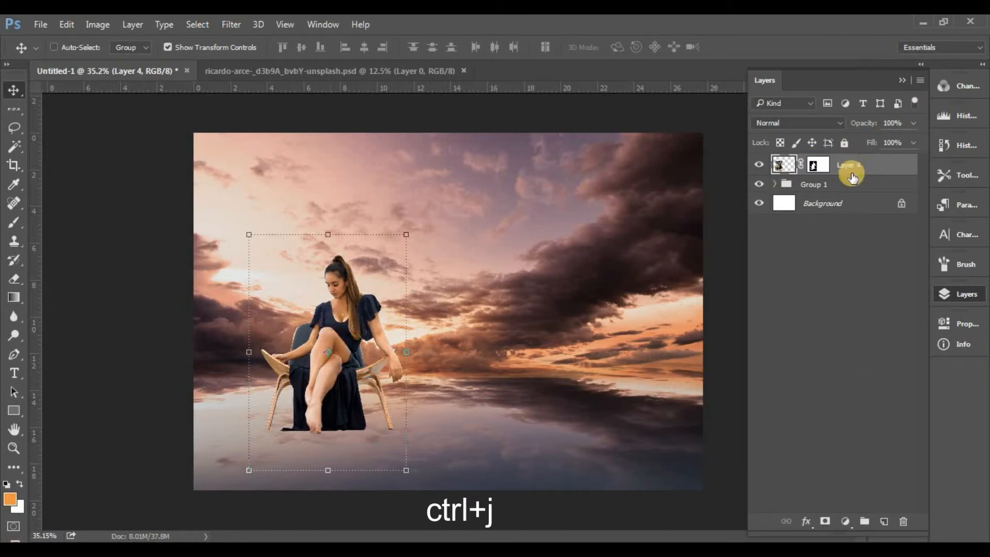
pyautogui.click(864, 188)
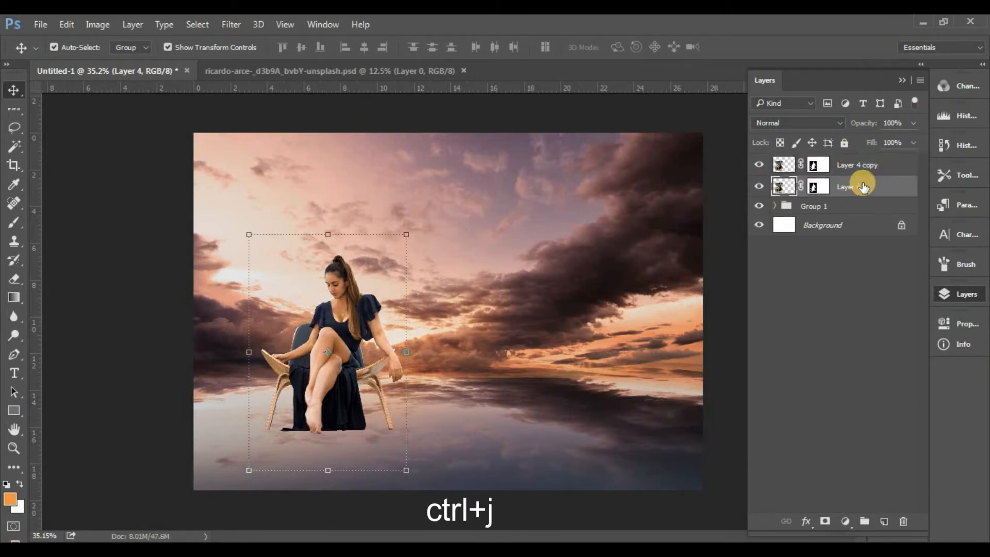
pyautogui.click(76, 24)
pyautogui.click(204, 290)
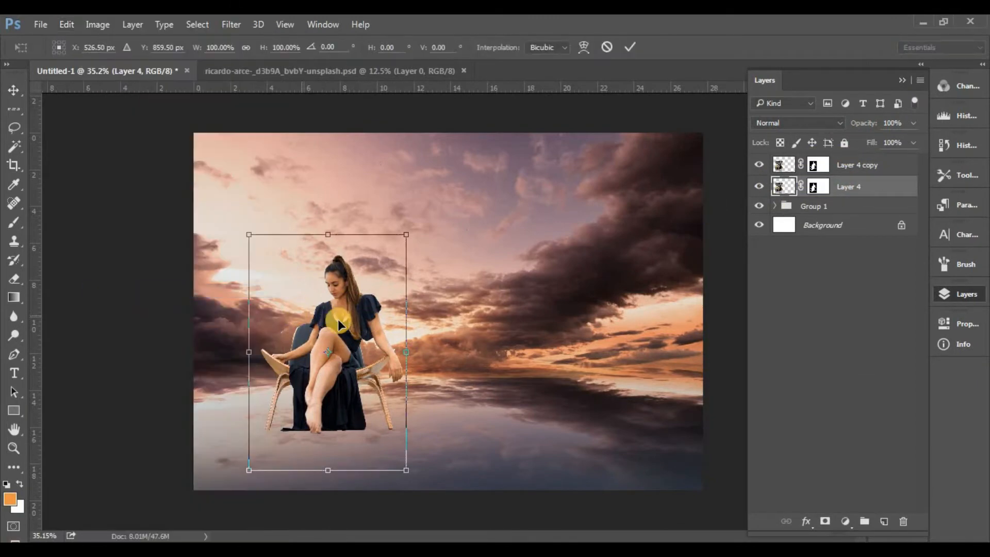
pyautogui.rightClick(338, 319)
pyautogui.click(387, 309)
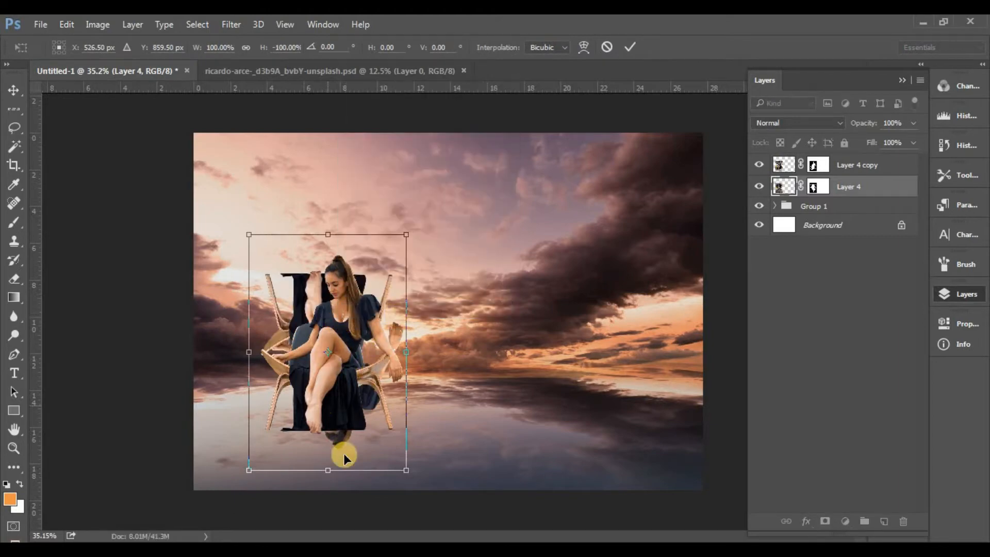
pyautogui.moveTo(343, 453); pyautogui.dragTo(316, 526)
pyautogui.press('Return')
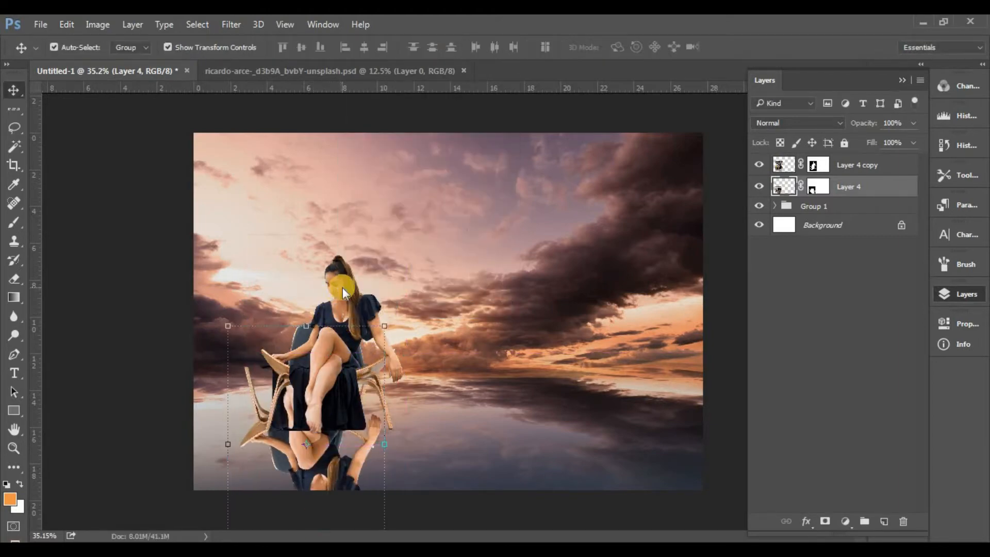
# Align the flipped reflection on Layer 4 directly beneath the woman's feet so both figures mirror each other.
pyautogui.moveTo(353, 283); pyautogui.dragTo(353, 267)
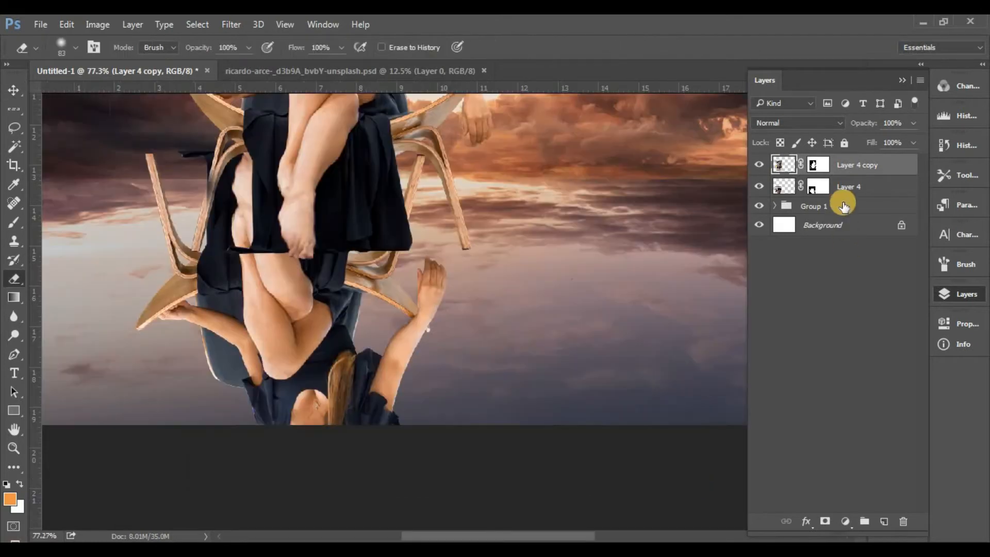
pyautogui.click(839, 190)
pyautogui.click(322, 286)
pyautogui.click(13, 99)
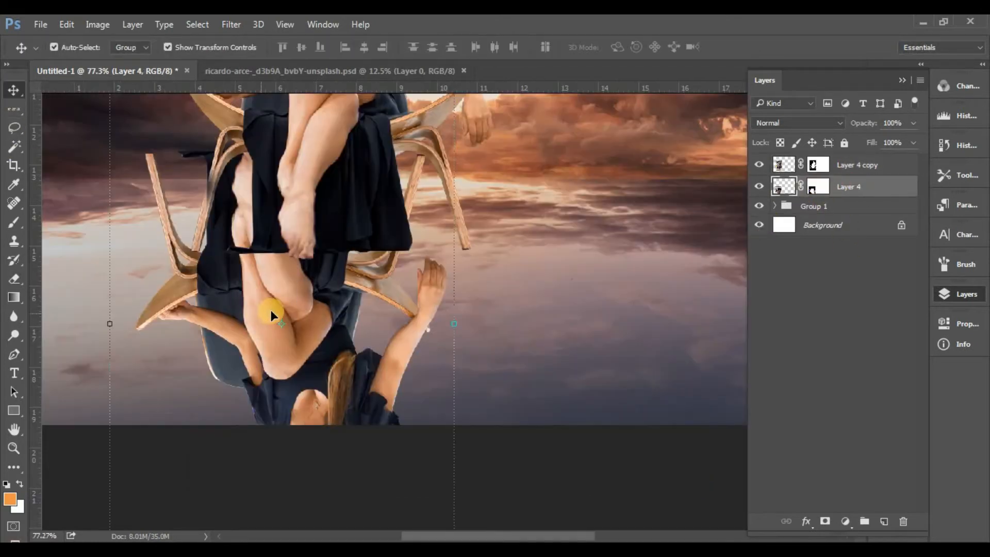
pyautogui.moveTo(270, 311); pyautogui.dragTo(337, 373)
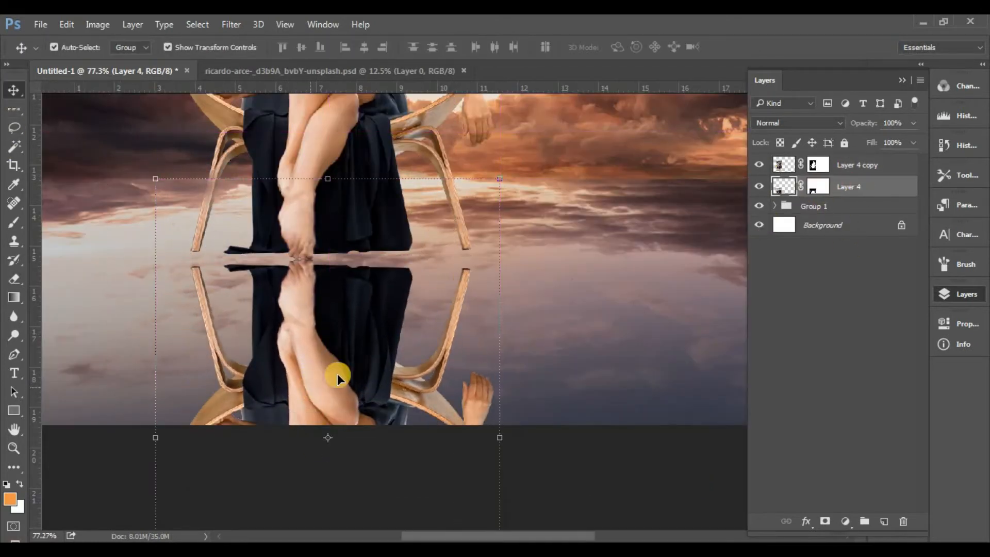
pyautogui.click(577, 322)
# Select the foot end of the reflected right chair leg on Layer 4 with a rectangular marquee.
pyautogui.scroll(5, 506, 323)
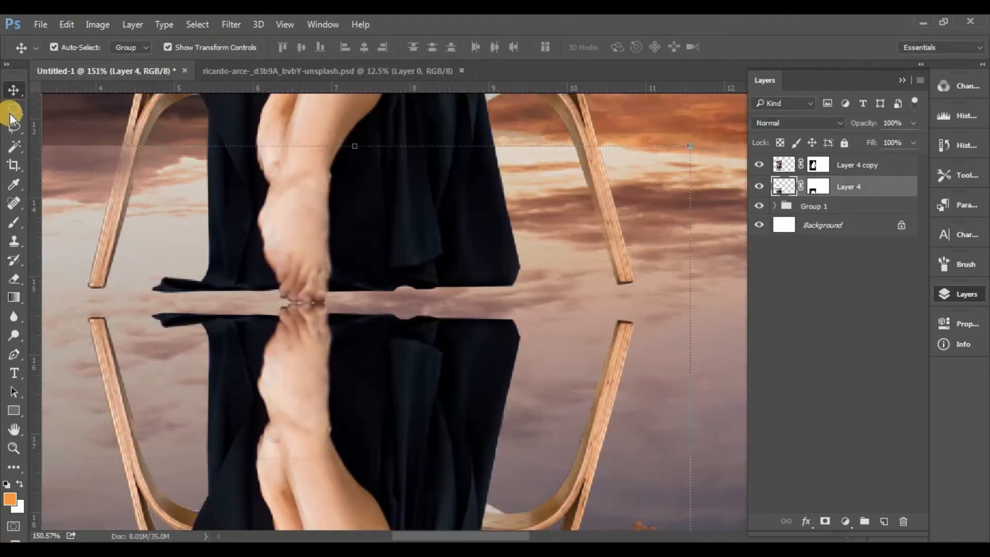
pyautogui.rightClick(11, 109)
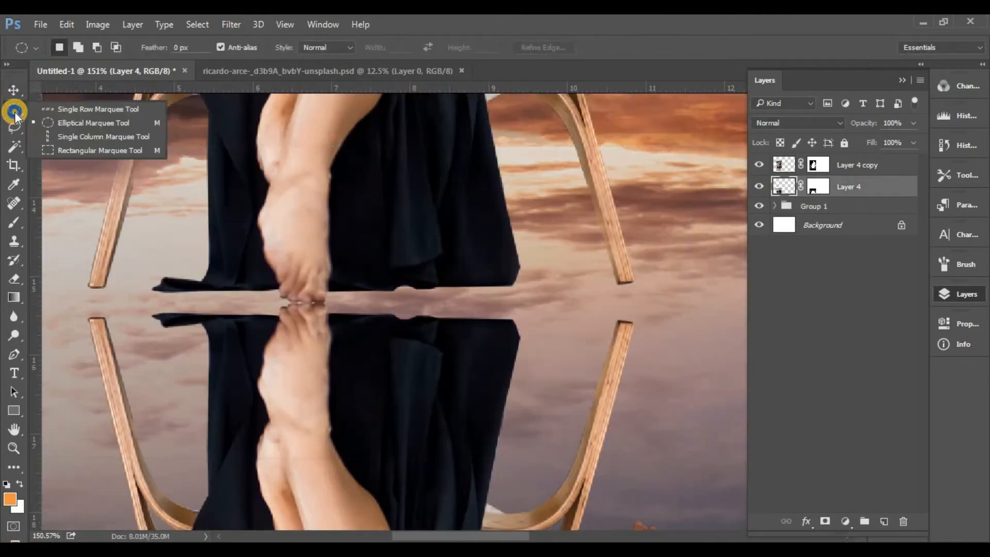
pyautogui.click(58, 126)
pyautogui.scroll(2, 719, 367)
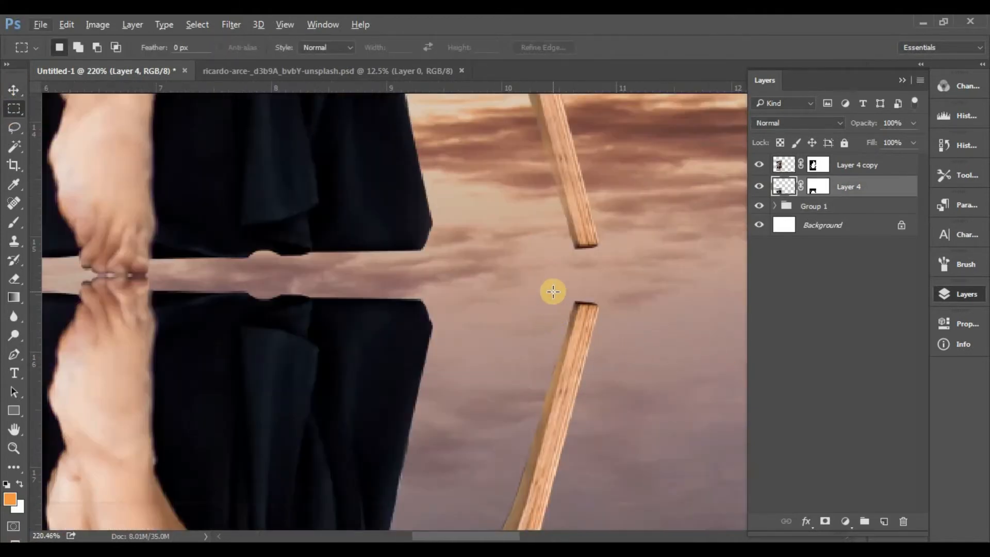
pyautogui.moveTo(552, 292); pyautogui.dragTo(605, 407)
pyautogui.press('v')
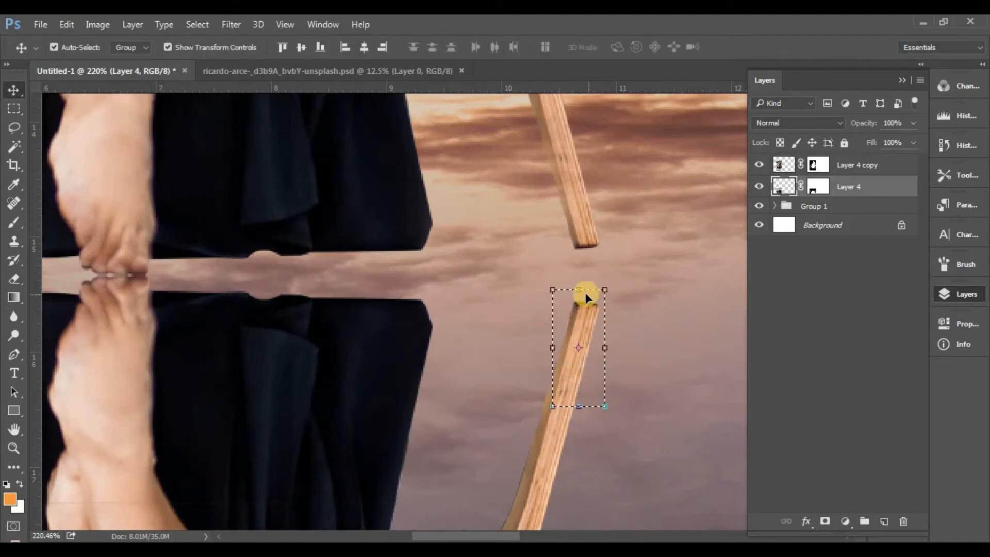
pyautogui.moveTo(579, 290); pyautogui.dragTo(579, 244)
pyautogui.hotkey('ctrl', 'z')
pyautogui.press('Escape')
# Apply Layer 4's mask and stretch the selected chair leg end upward to about 149% height to meet the real leg.
pyautogui.rightClick(820, 191)
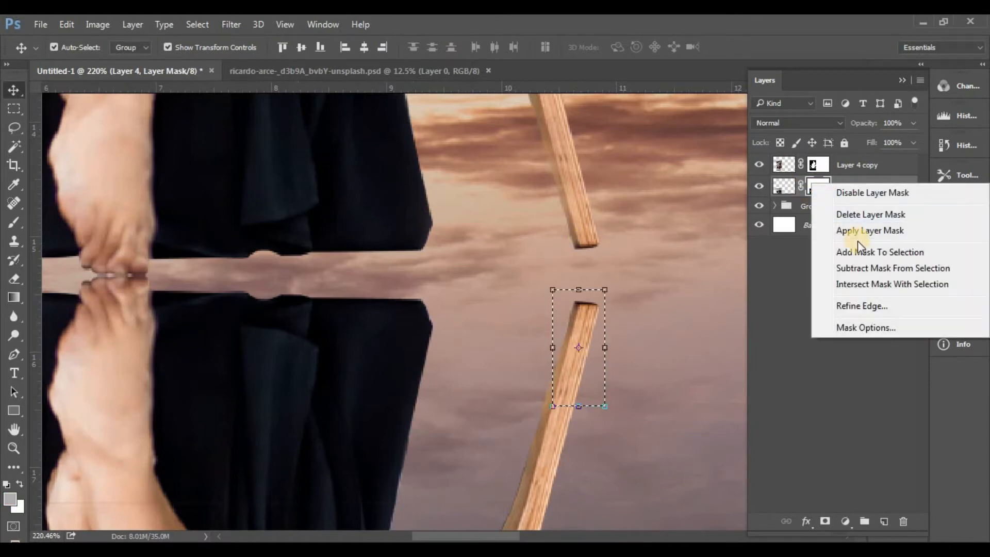
pyautogui.click(874, 232)
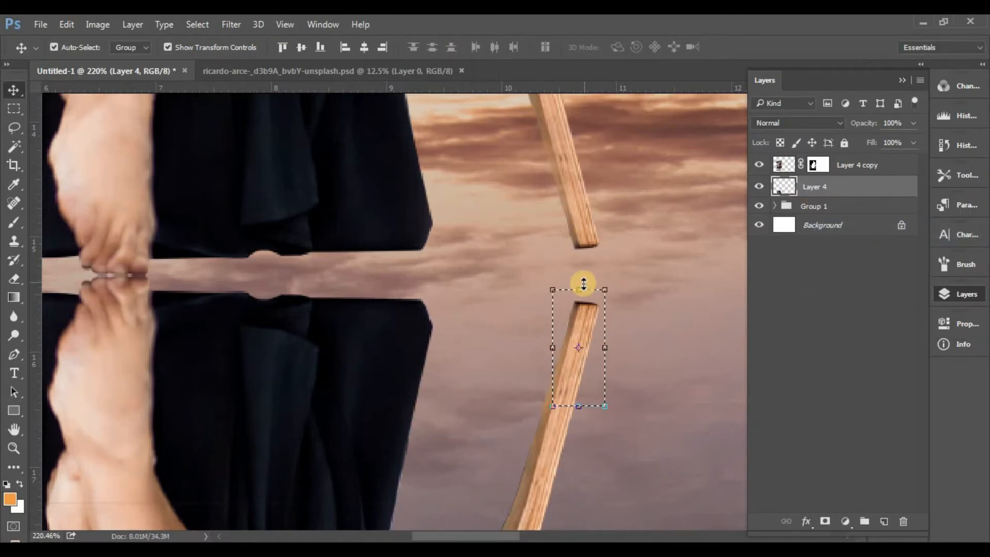
pyautogui.moveTo(584, 284); pyautogui.dragTo(596, 232)
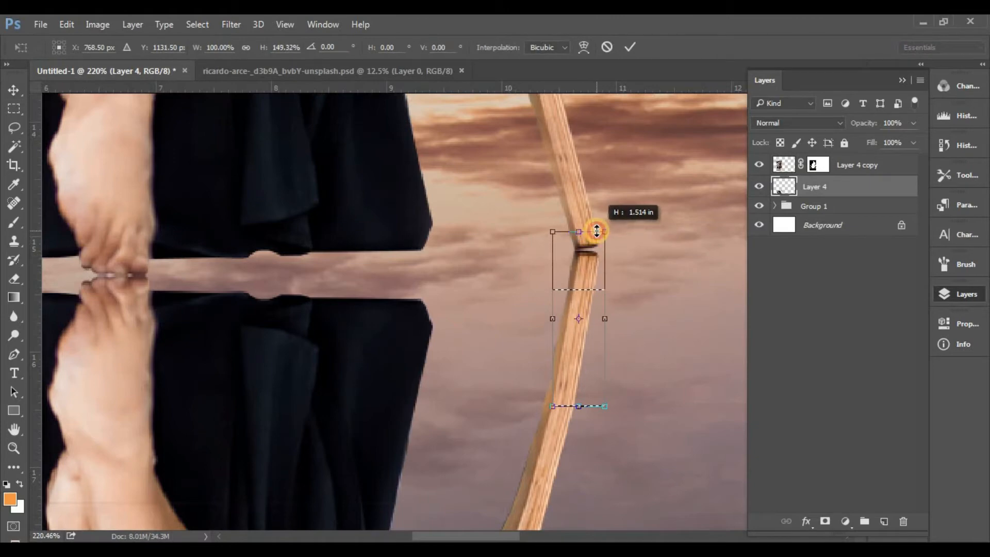
pyautogui.press('Return')
pyautogui.scroll(-3, 544, 336)
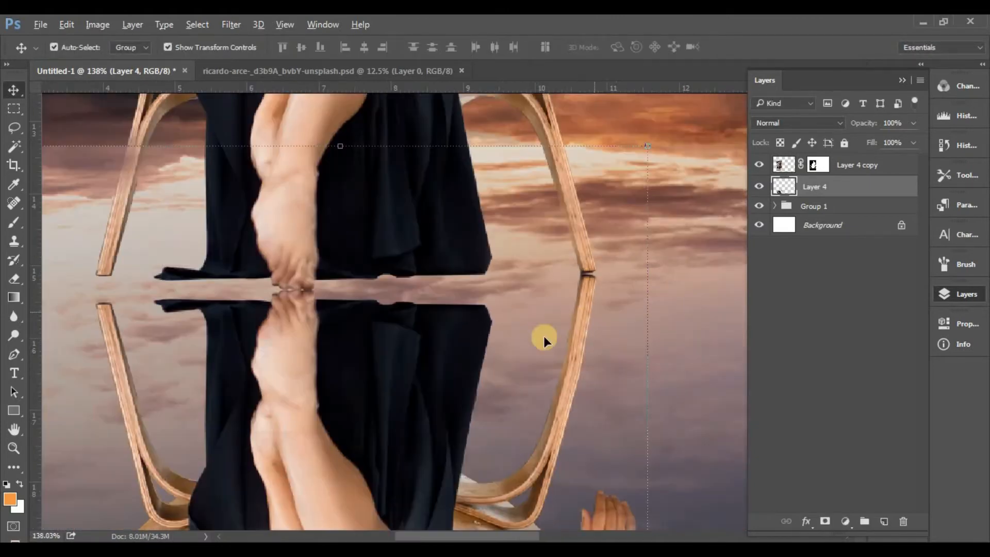
# Select the end of the reflected left chair leg and stretch it upward to about 154% height to meet the real leg.
pyautogui.hscroll(-3, 464, 366)
pyautogui.scroll(5, 316, 350)
pyautogui.moveTo(341, 316); pyautogui.dragTo(341, 373)
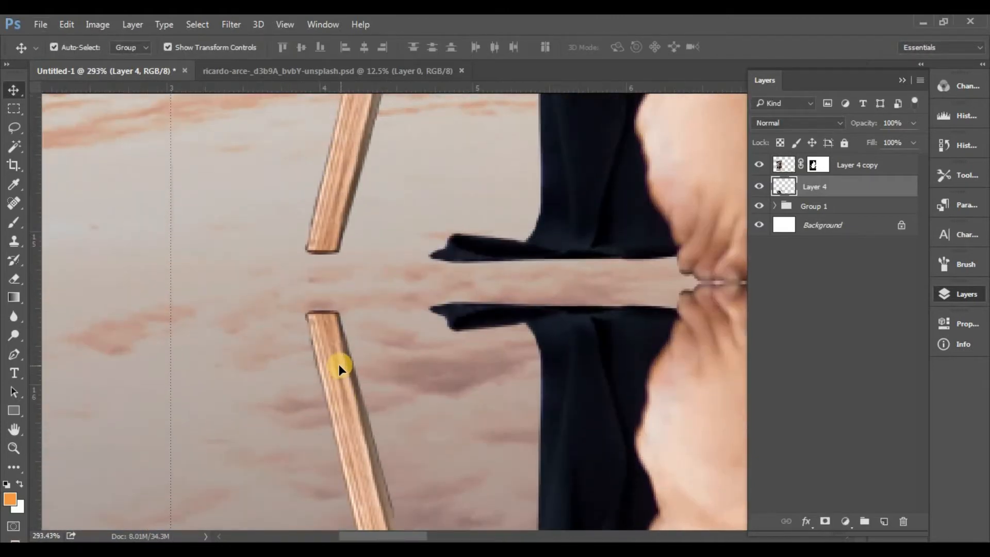
pyautogui.press('m')
pyautogui.moveTo(298, 297); pyautogui.dragTo(370, 416)
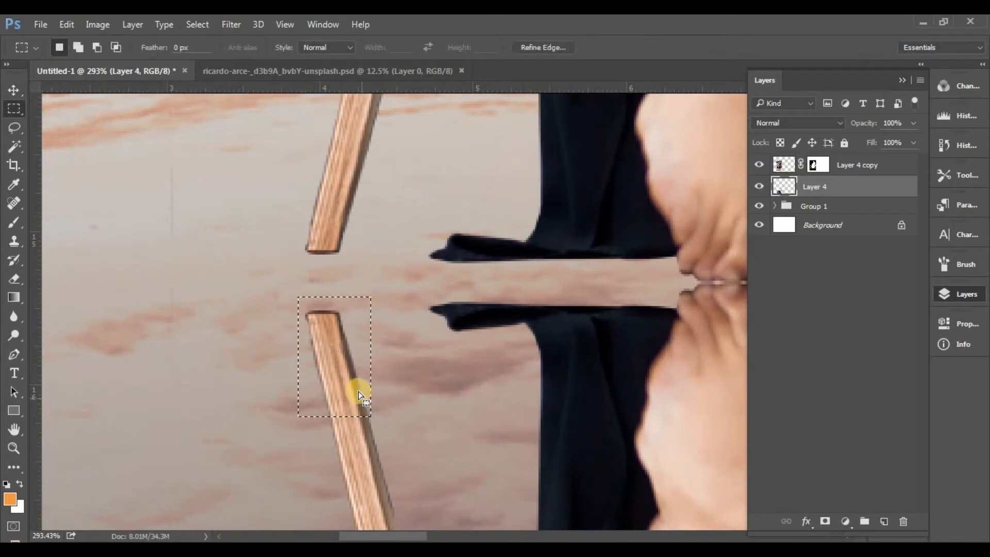
pyautogui.press('v')
pyautogui.moveTo(332, 296); pyautogui.dragTo(336, 233)
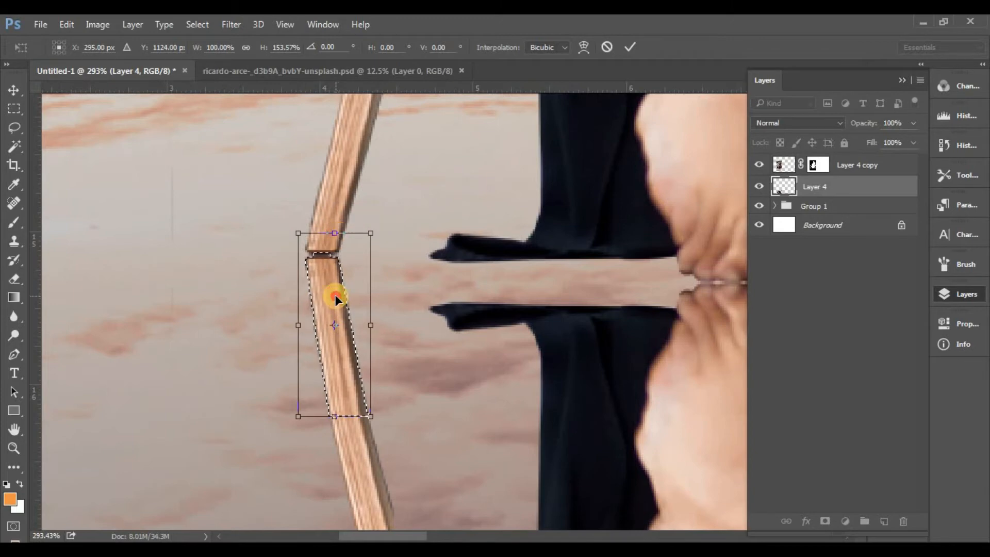
pyautogui.press('Return')
pyautogui.hotkey('ctrl', 'd')
# Select the reflected dress hem left of the foot and stretch it upward to close the gap with the dress.
pyautogui.scroll(-5, 366, 255)
pyautogui.scroll(3, 478, 300)
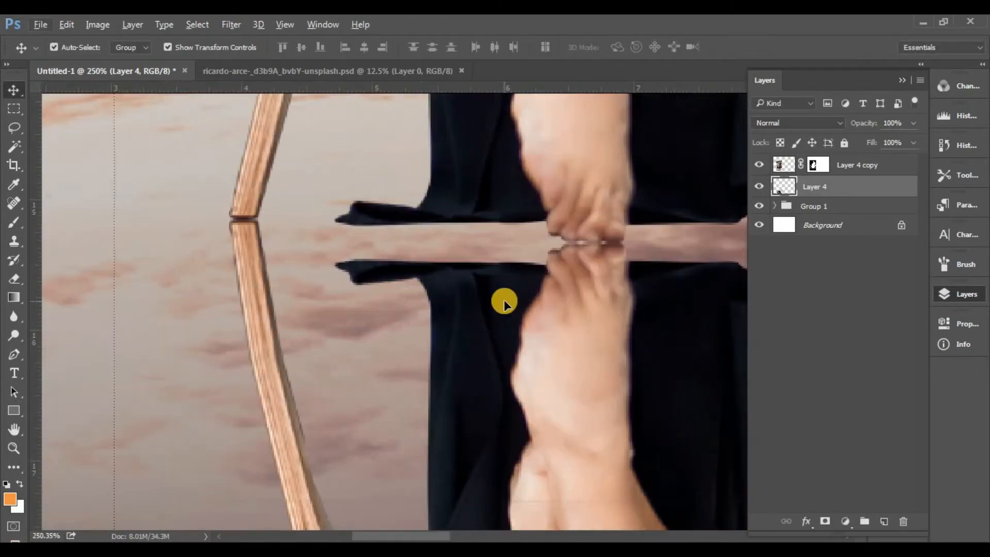
pyautogui.press('m')
pyautogui.moveTo(335, 242); pyautogui.dragTo(538, 279)
pyautogui.press('v')
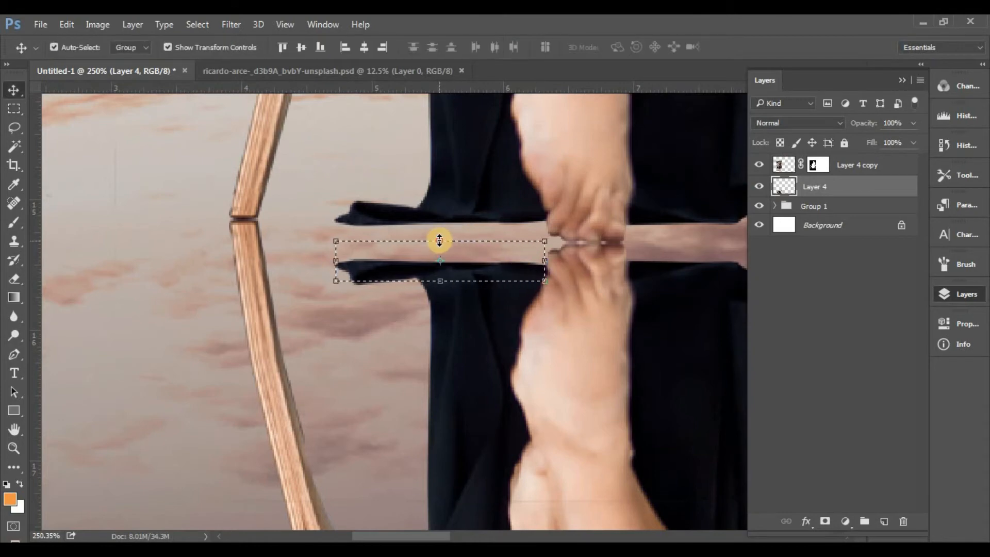
pyautogui.hotkey('ctrl', 't')
pyautogui.moveTo(440, 242); pyautogui.dragTo(437, 175)
pyautogui.doubleClick(458, 244)
pyautogui.hotkey('ctrl', 'd')
pyautogui.scroll(-5, 532, 208)
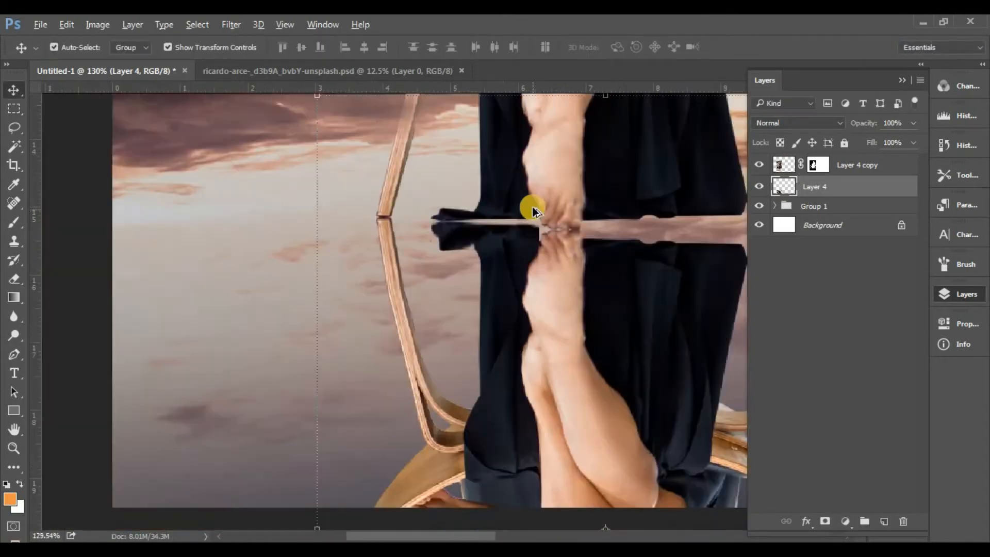
# Select the reflected dress hem right of the foot and stretch it upward to about 222% height toward the real hem.
pyautogui.moveTo(604, 246); pyautogui.dragTo(437, 301)
pyautogui.scroll(1, 438, 299)
pyautogui.scroll(4, 475, 304)
pyautogui.press('m')
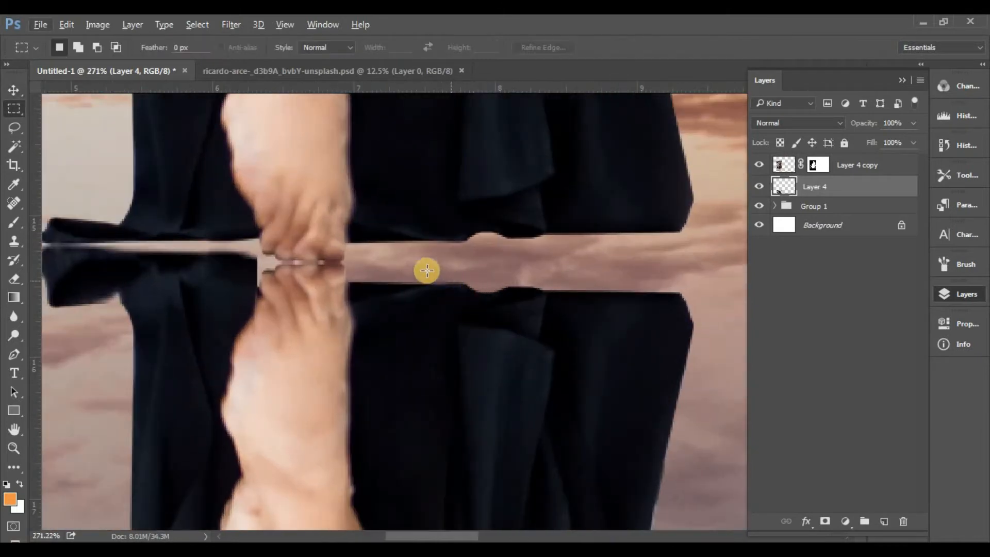
pyautogui.moveTo(349, 282); pyautogui.dragTo(697, 314)
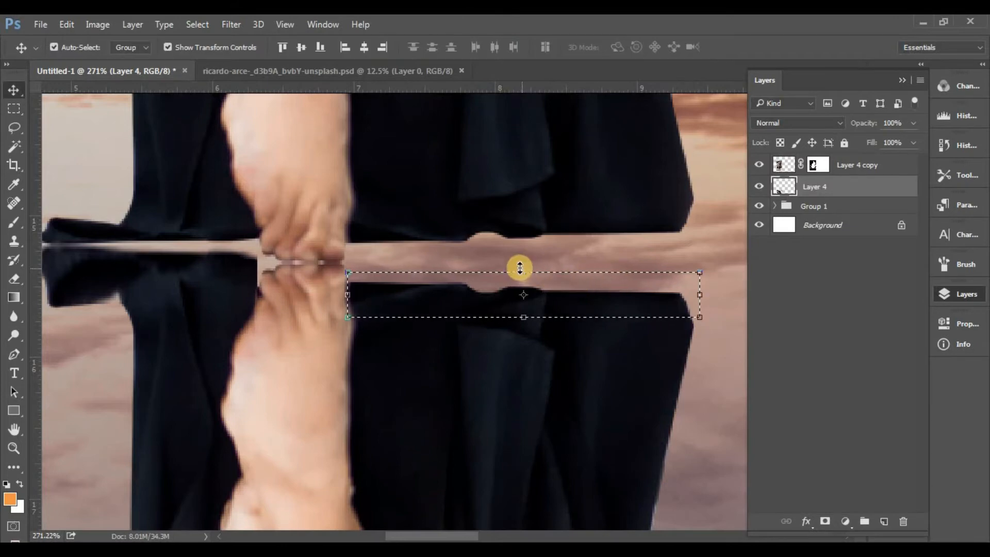
pyautogui.hotkey('ctrl', 't')
pyautogui.moveTo(523, 271); pyautogui.dragTo(526, 213)
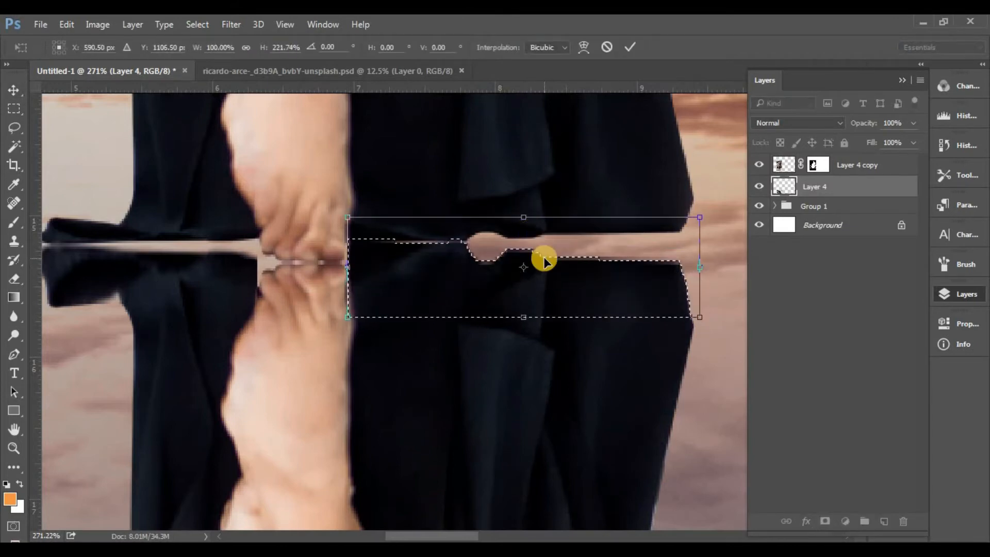
pyautogui.press('Return')
pyautogui.press('v')
pyautogui.hotkey('ctrl', 'd')
pyautogui.scroll(-12, 573, 233)
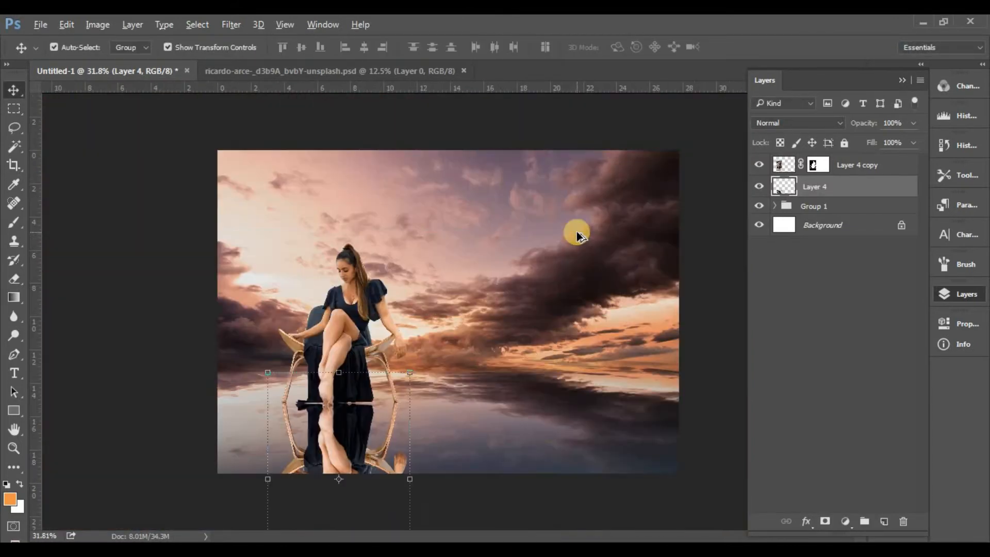
# Set the fill of the reflection on Layer 4 to 40%.
pyautogui.click(734, 409)
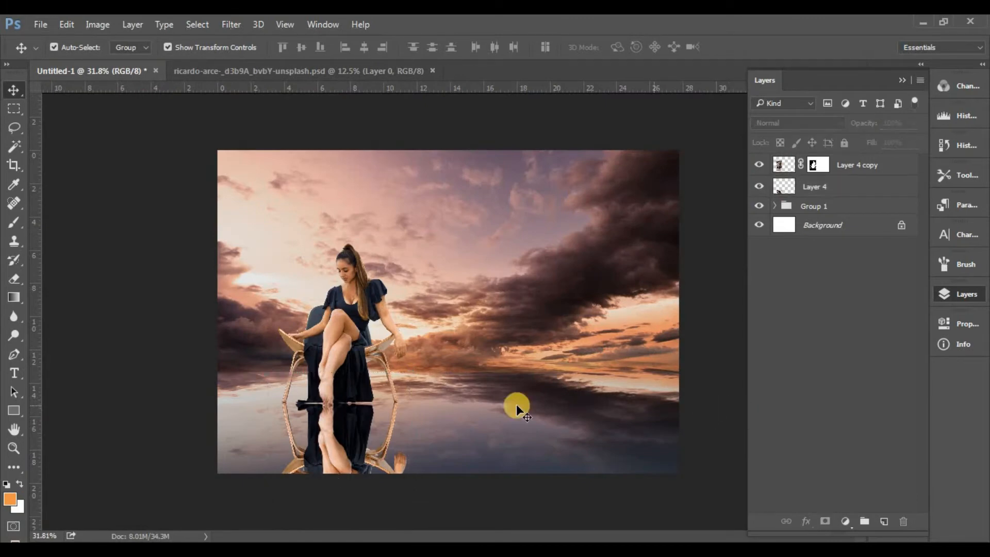
pyautogui.click(336, 431)
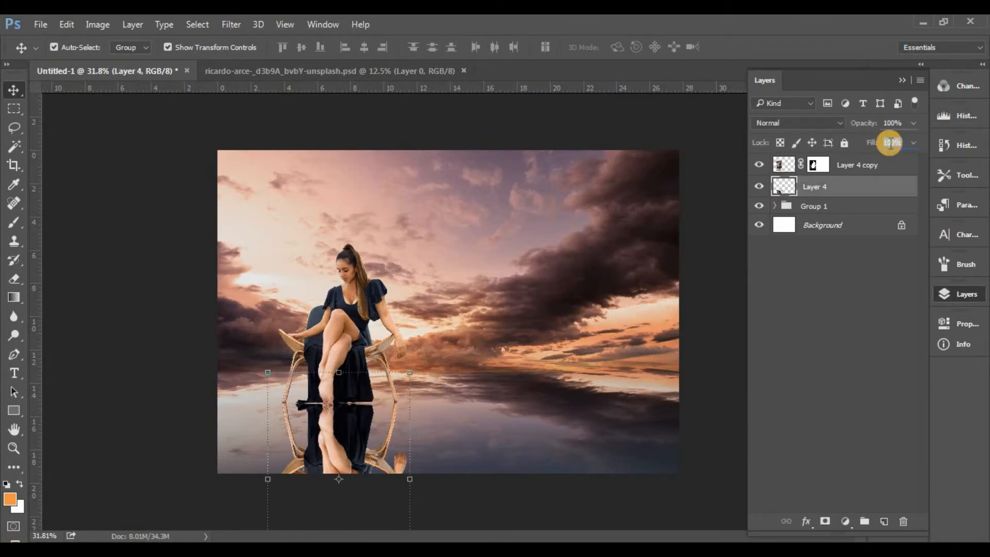
pyautogui.write('40')
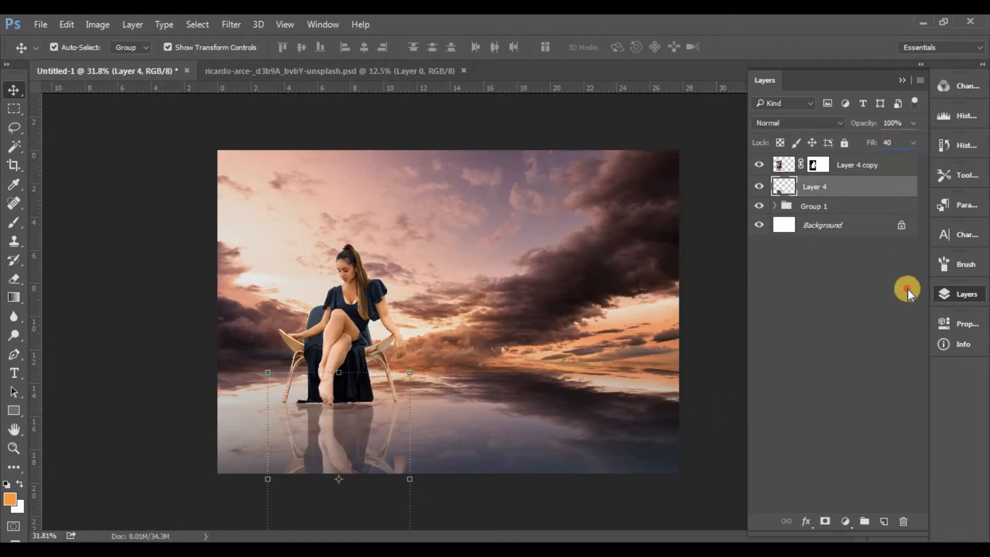
pyautogui.click(724, 320)
pyautogui.scroll(3, 419, 274)
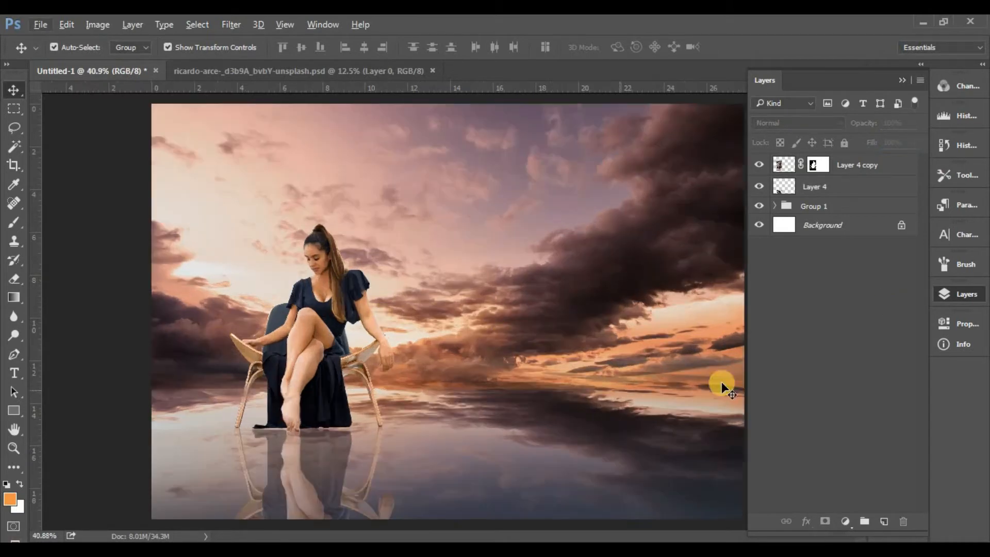
# Add a new empty layer directly above Group 1, beneath the reflection layer.
pyautogui.click(848, 192)
pyautogui.click(844, 209)
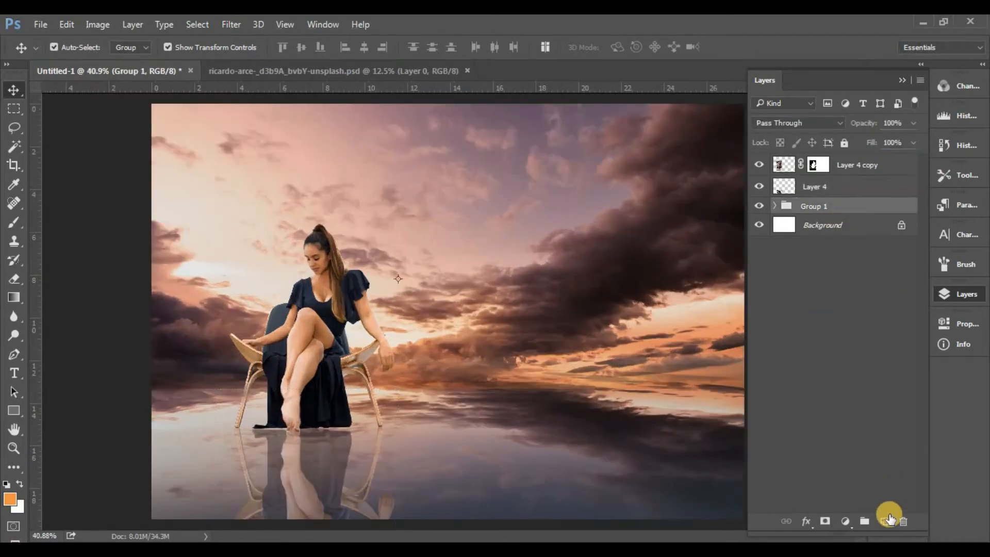
pyautogui.click(885, 520)
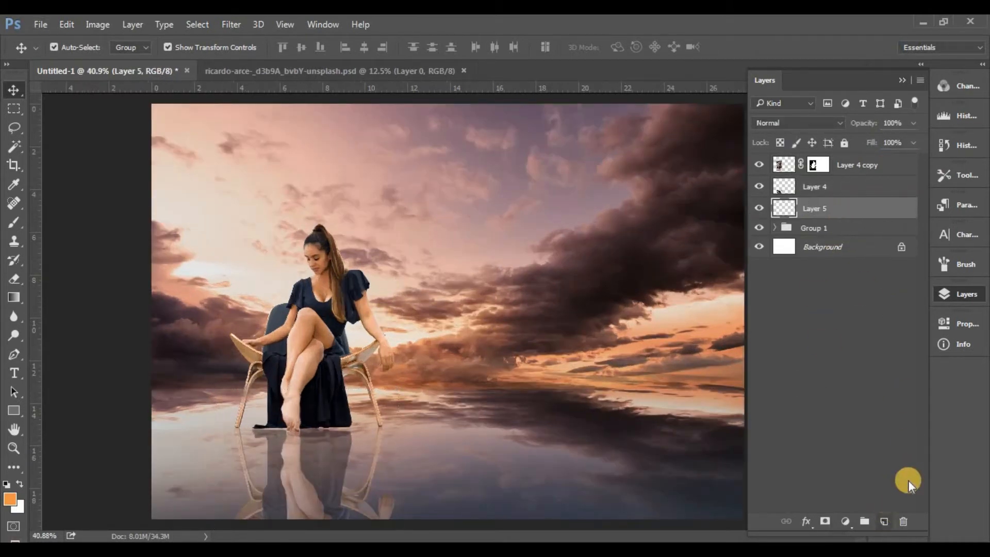
# Paint one soft black spot on the water beside the chair with the Brush at 100% opacity and 100% flow.
pyautogui.click(15, 225)
pyautogui.click(10, 499)
pyautogui.click(325, 400)
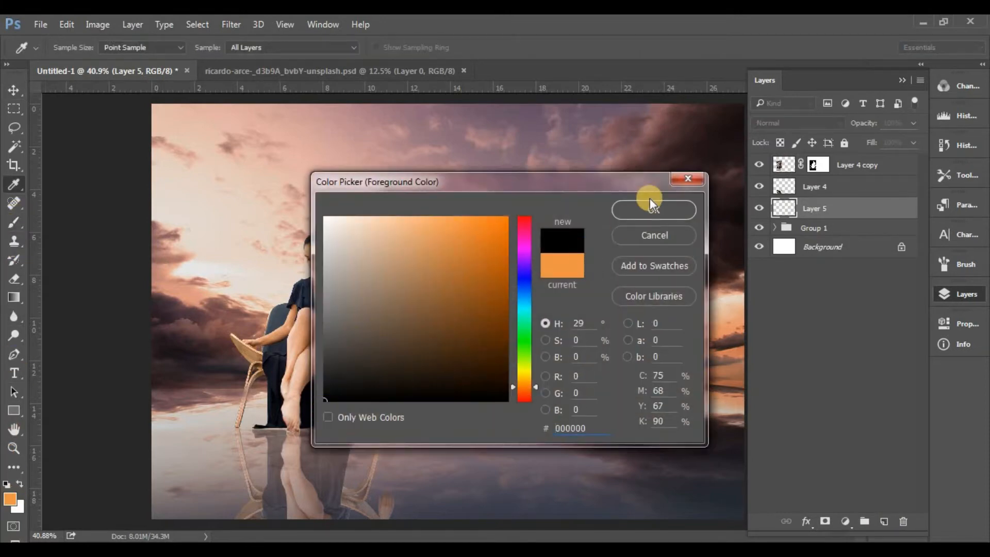
pyautogui.click(645, 209)
pyautogui.click(419, 436)
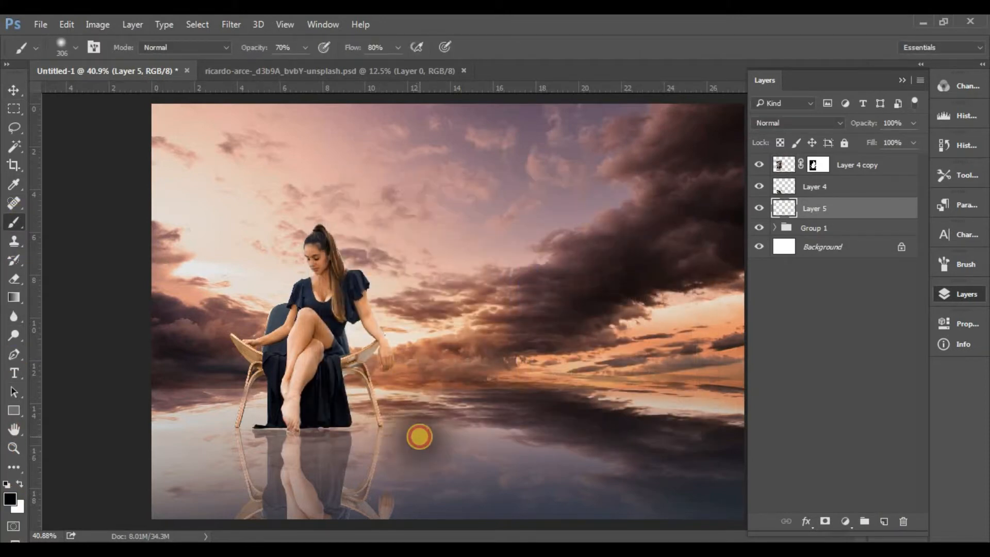
pyautogui.moveTo(254, 49); pyautogui.dragTo(349, 49)
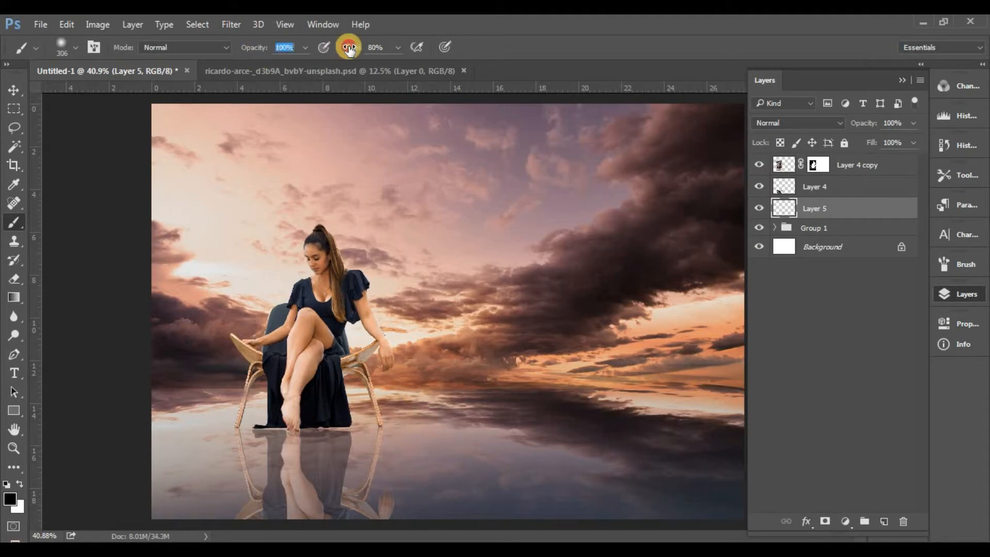
pyautogui.click(427, 425)
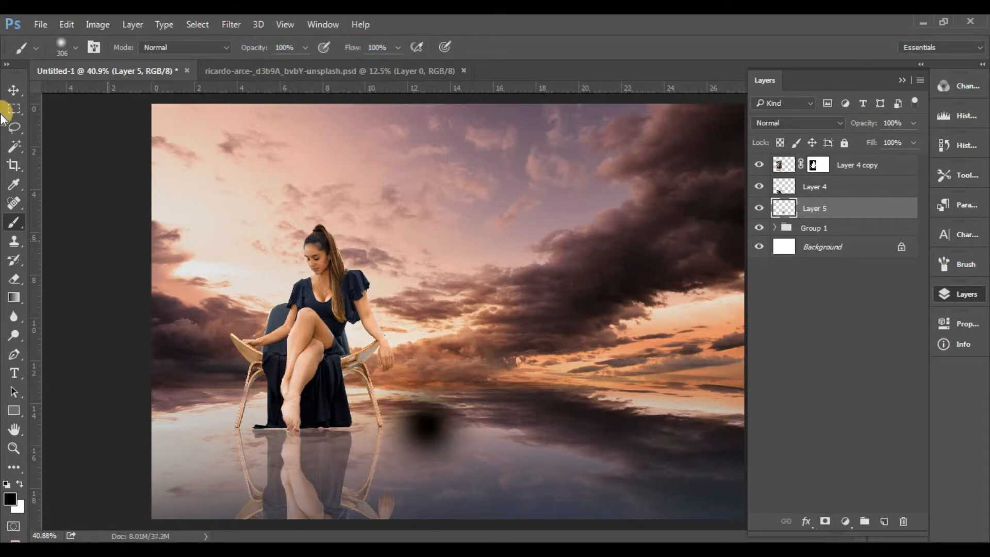
# Squash the black spot vertically into a thin, flat shadow ellipse.
pyautogui.click(12, 87)
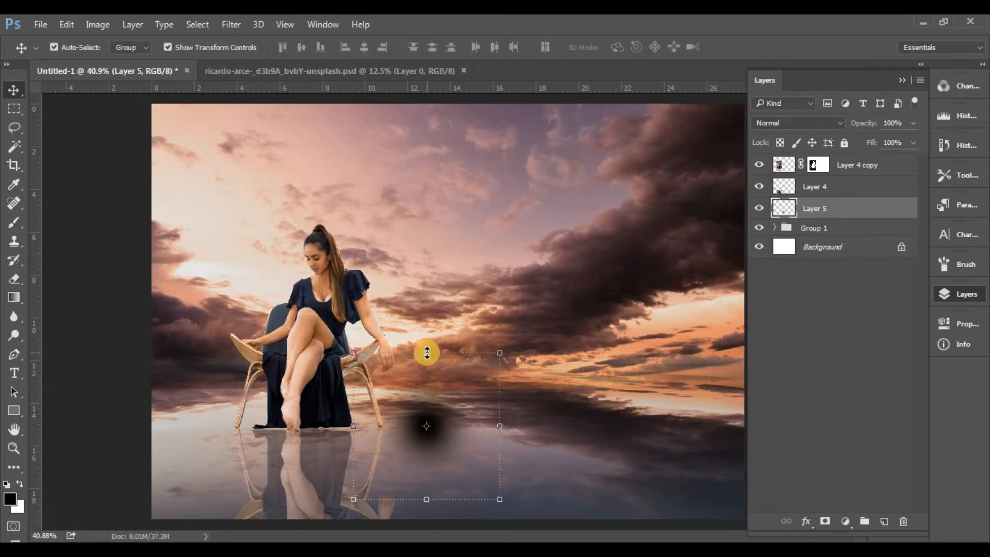
pyautogui.moveTo(427, 352); pyautogui.dragTo(430, 466)
pyautogui.scroll(5, 430, 466)
pyautogui.press('Return')
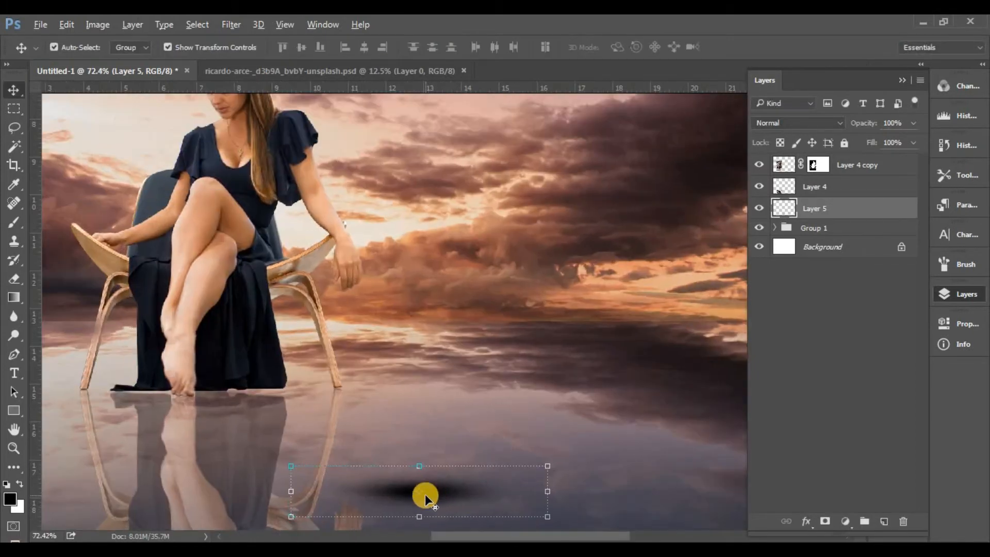
# Move the flattened shadow on Layer 5 to the waterline beneath the woman's feet and dress hem.
pyautogui.scroll(1, 425, 494)
pyautogui.click(398, 477)
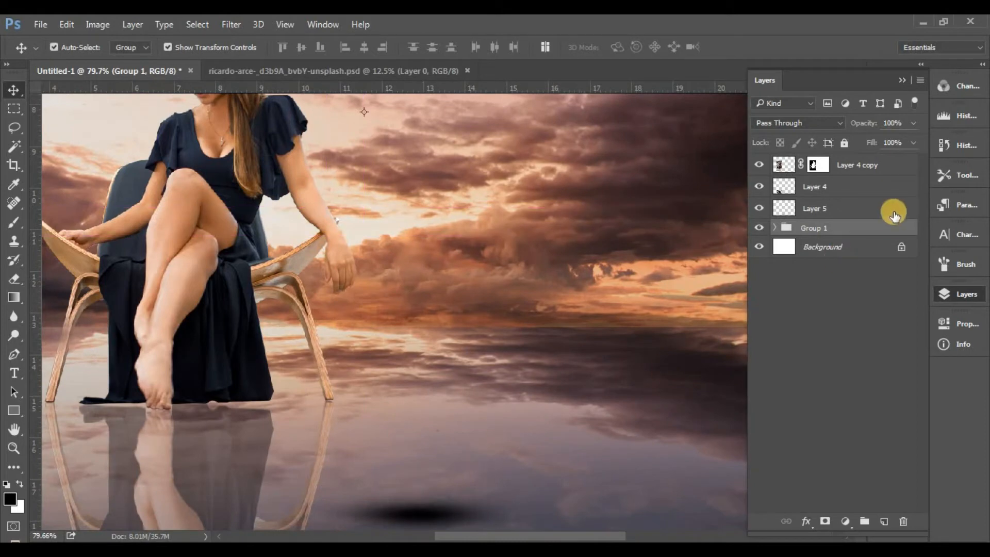
pyautogui.click(864, 212)
pyautogui.moveTo(448, 513); pyautogui.dragTo(195, 412)
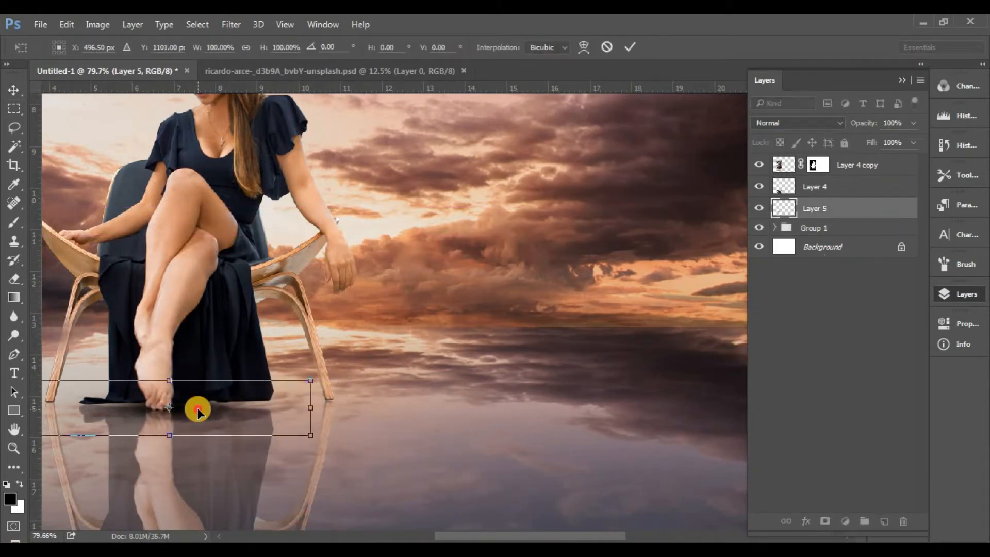
pyautogui.press('Return')
pyautogui.click(472, 320)
pyautogui.scroll(-10, 471, 320)
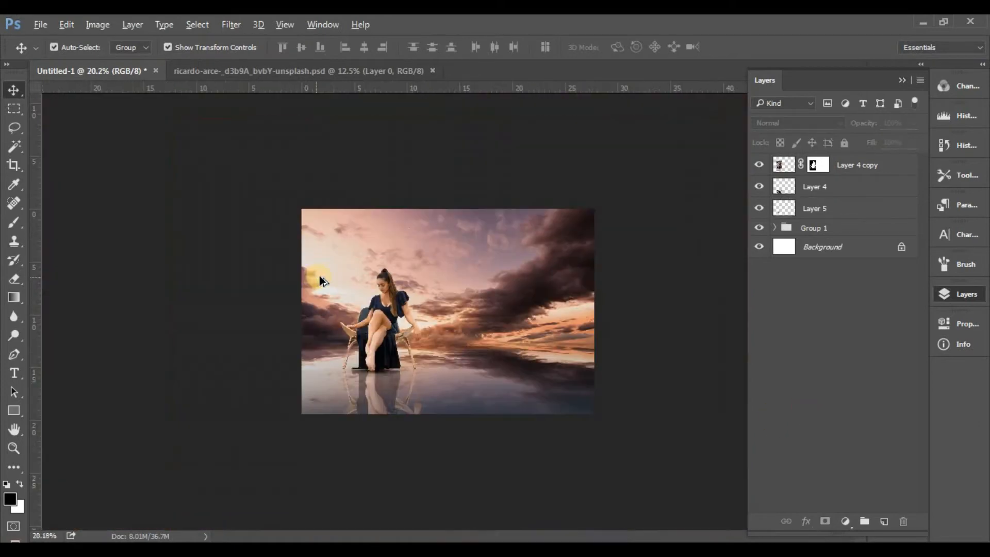
# Add a Levels adjustment clipped to the woman's layer and set its white input level to 234.
pyautogui.scroll(2, 360, 264)
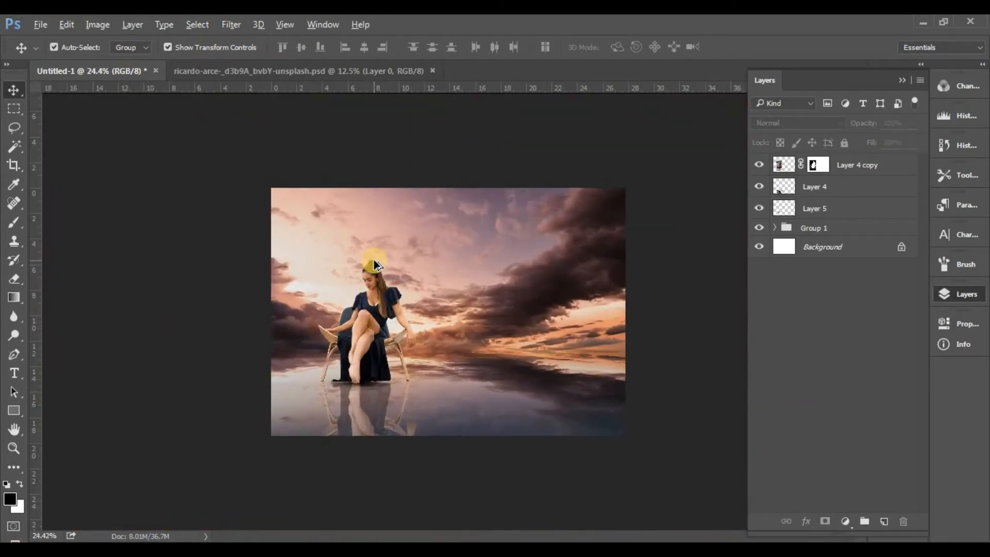
pyautogui.click(846, 521)
pyautogui.click(888, 275)
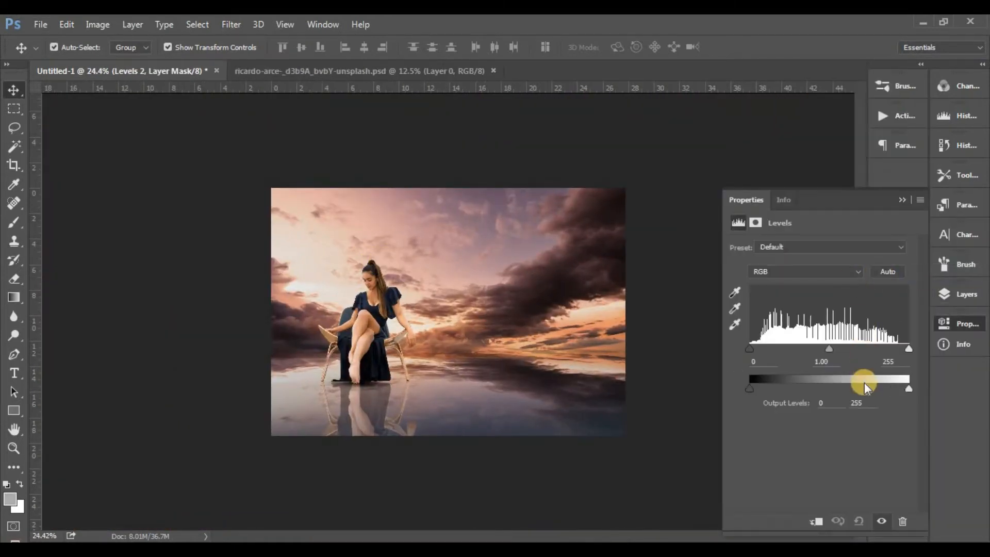
pyautogui.moveTo(907, 347); pyautogui.dragTo(897, 349)
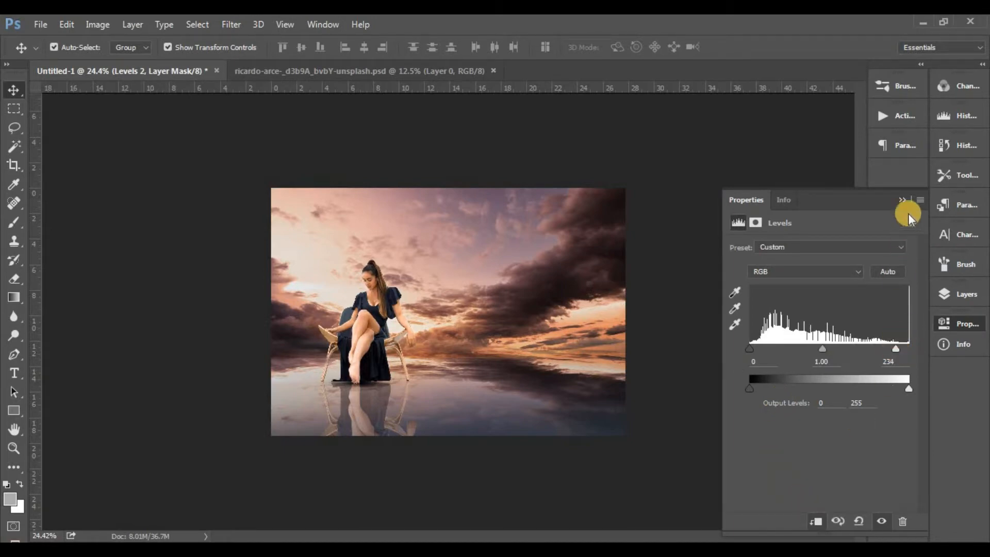
pyautogui.click(901, 201)
pyautogui.click(955, 296)
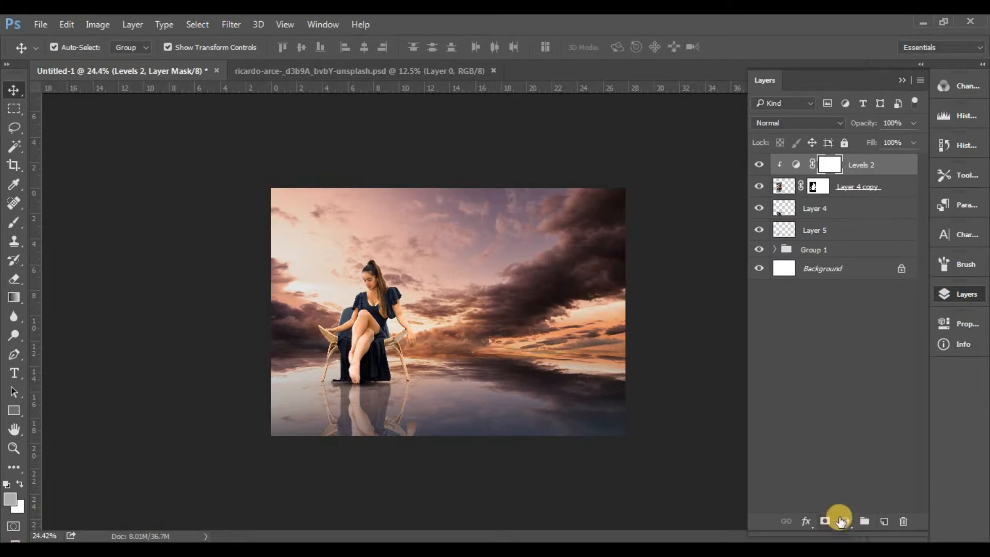
# Add a Color Balance adjustment with midtones at Cyan-Red +19 and Yellow-Blue -11.
pyautogui.click(842, 521)
pyautogui.click(888, 358)
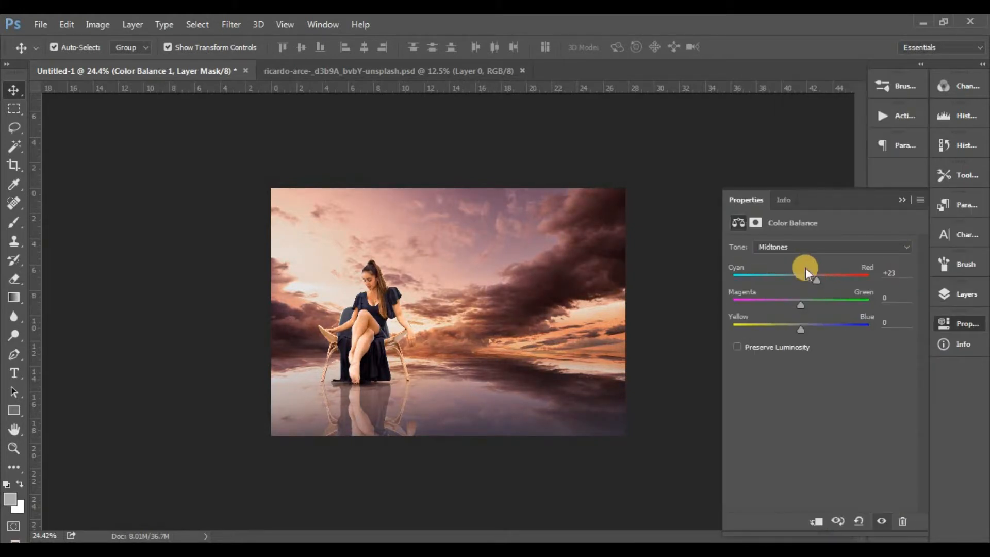
pyautogui.moveTo(811, 276); pyautogui.dragTo(814, 277)
pyautogui.moveTo(801, 328); pyautogui.dragTo(794, 326)
pyautogui.click(902, 197)
pyautogui.click(961, 295)
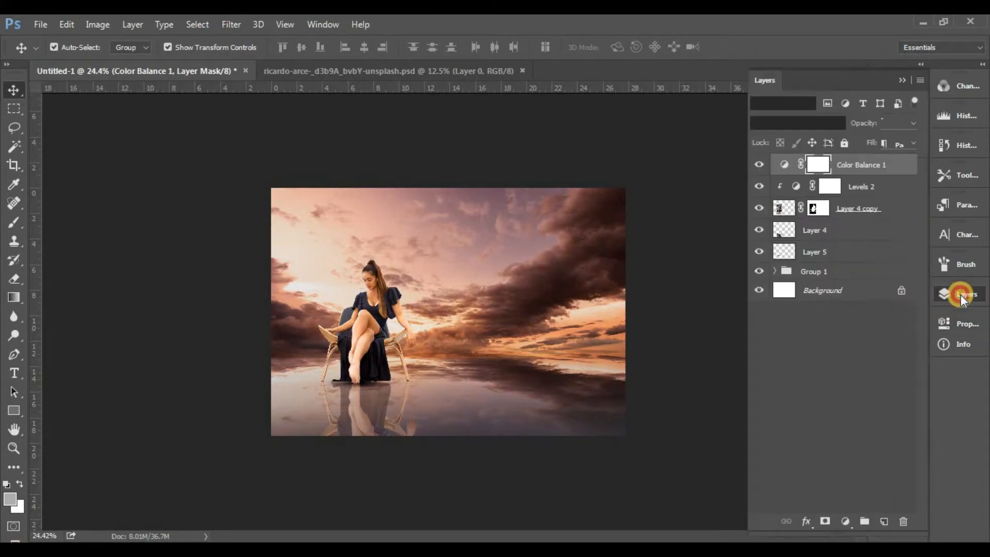
# Clip the Color Balance adjustment so that it affects only the woman's layer.
pyautogui.doubleClick(780, 162)
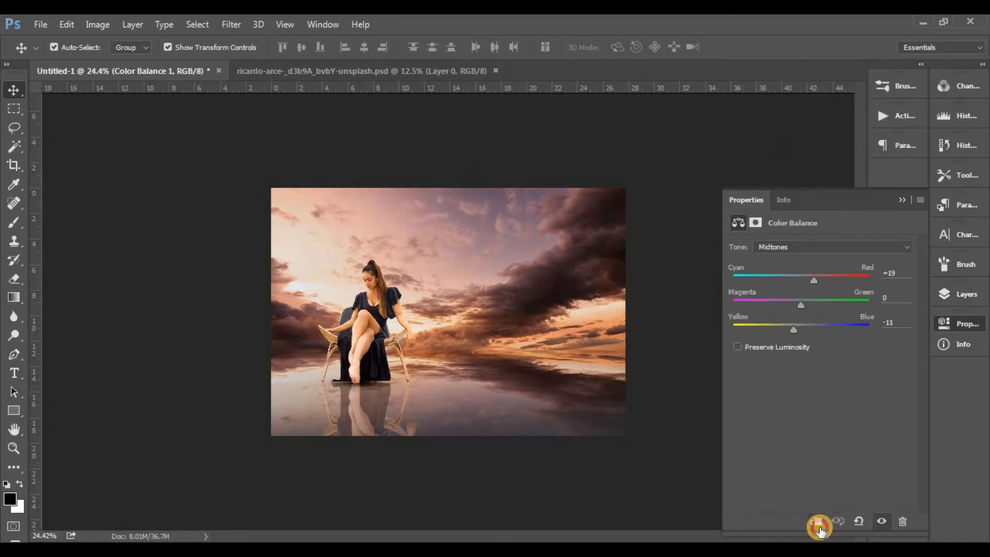
pyautogui.click(900, 200)
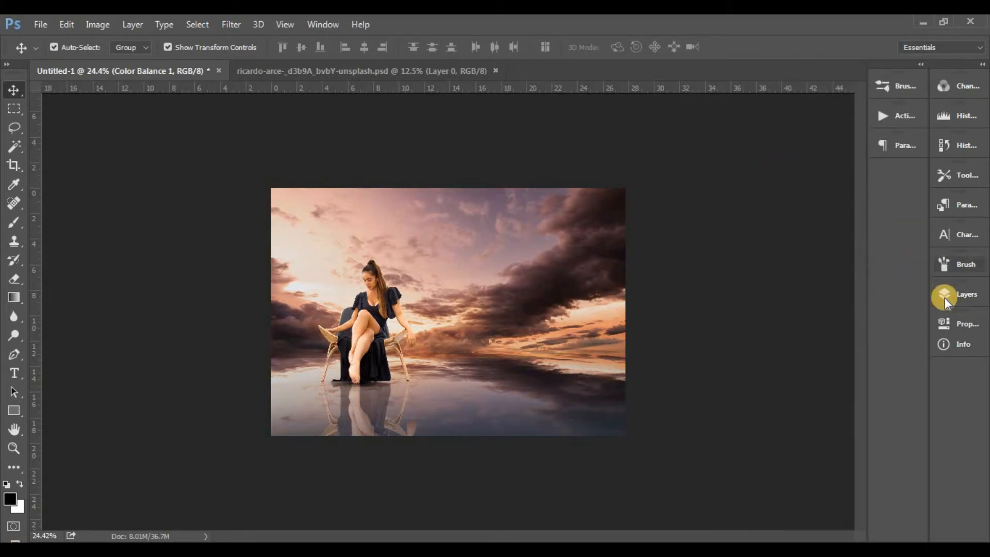
pyautogui.click(954, 304)
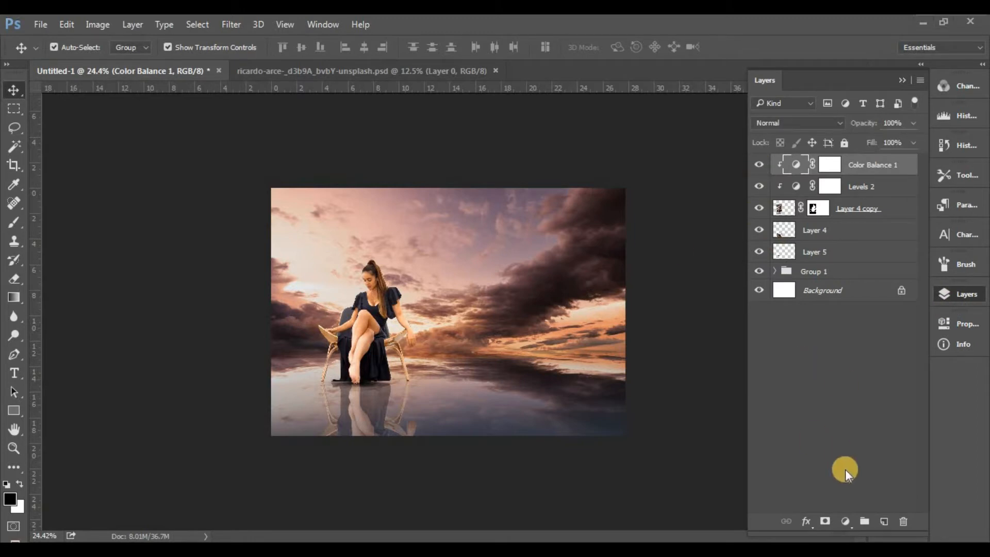
# Add a new layer above the Color Balance adjustment and set its blend mode to Overlay.
pyautogui.click(883, 522)
pyautogui.click(771, 123)
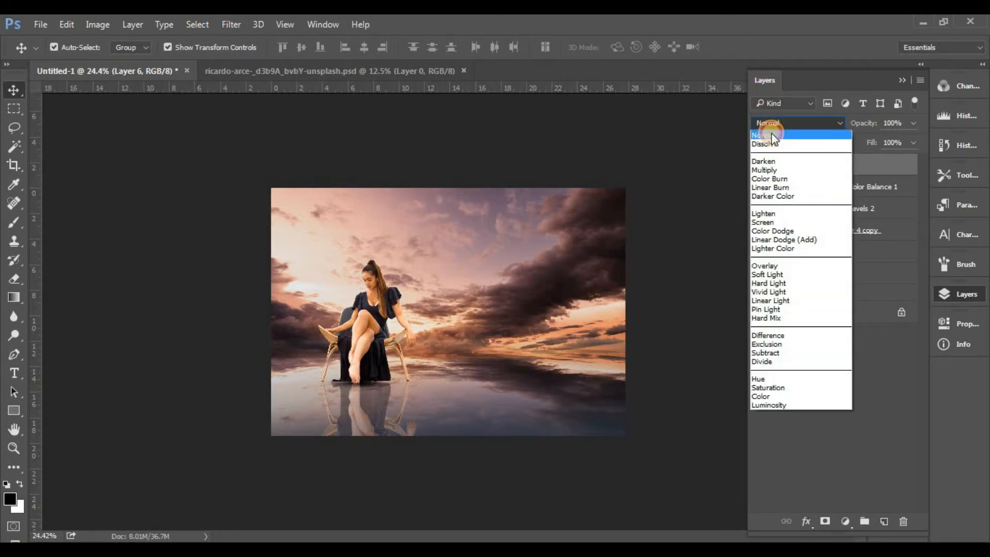
pyautogui.click(779, 266)
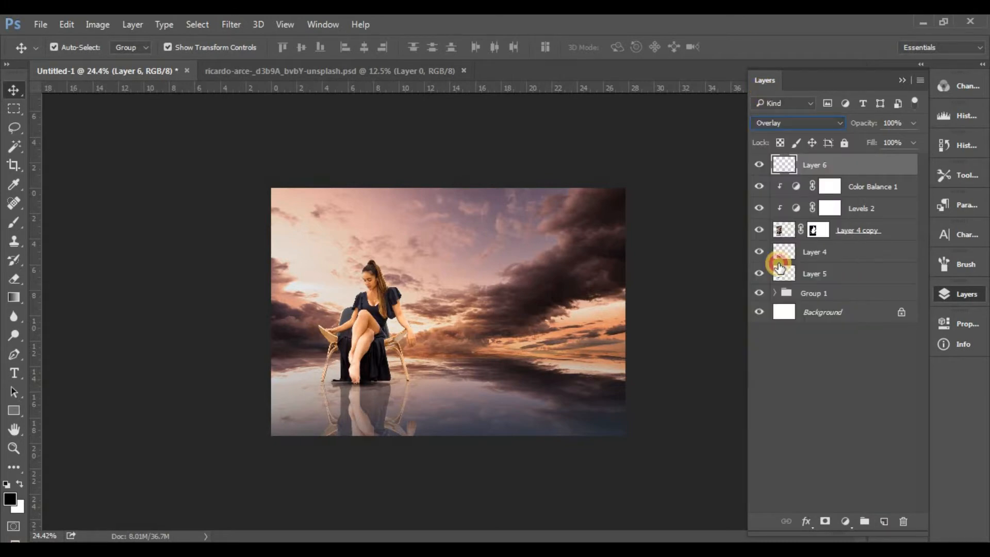
# Fill Layer 6 with 50% gray and make it a clipping mask on the woman's layer.
pyautogui.click(61, 24)
pyautogui.click(166, 210)
pyautogui.click(503, 162)
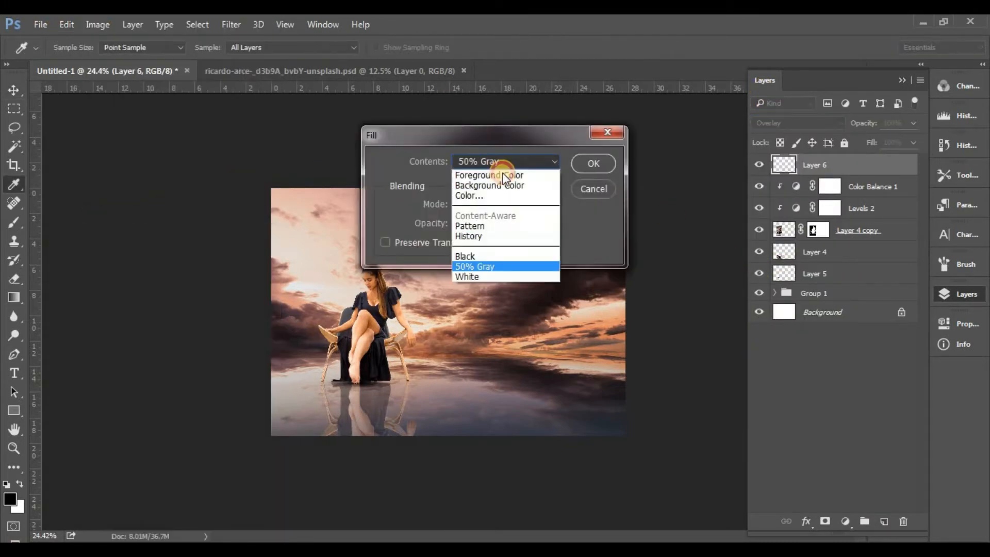
pyautogui.click(482, 264)
pyautogui.click(594, 164)
pyautogui.press('v')
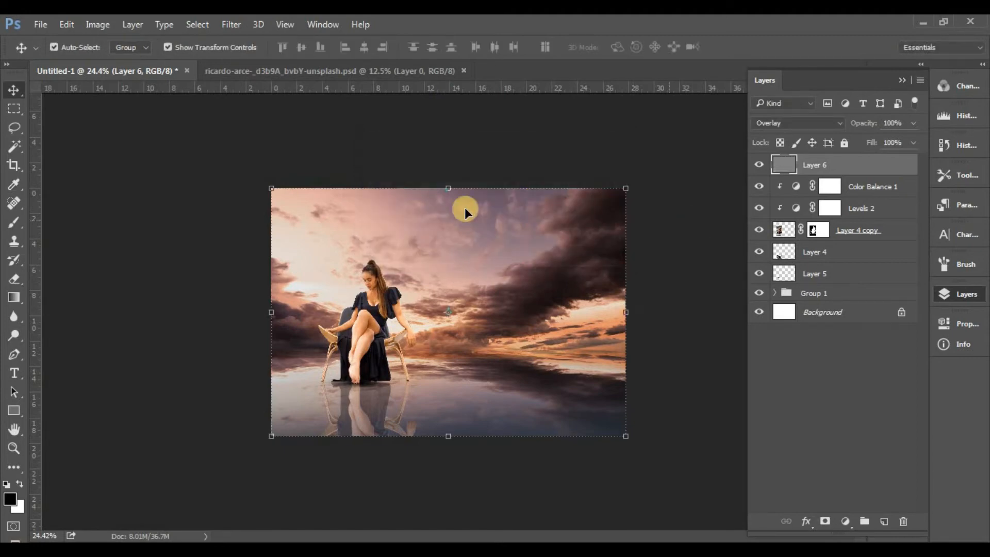
pyautogui.rightClick(835, 163)
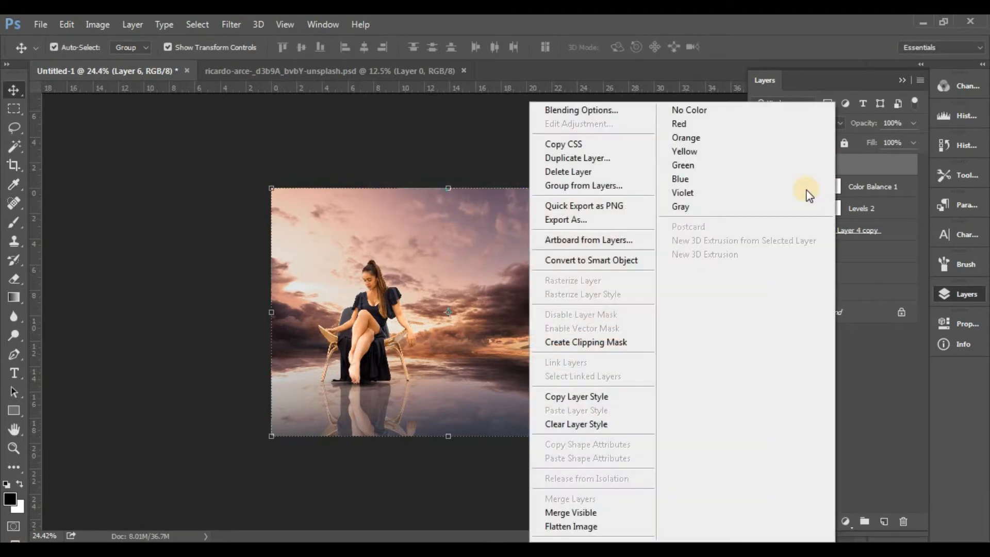
pyautogui.click(586, 342)
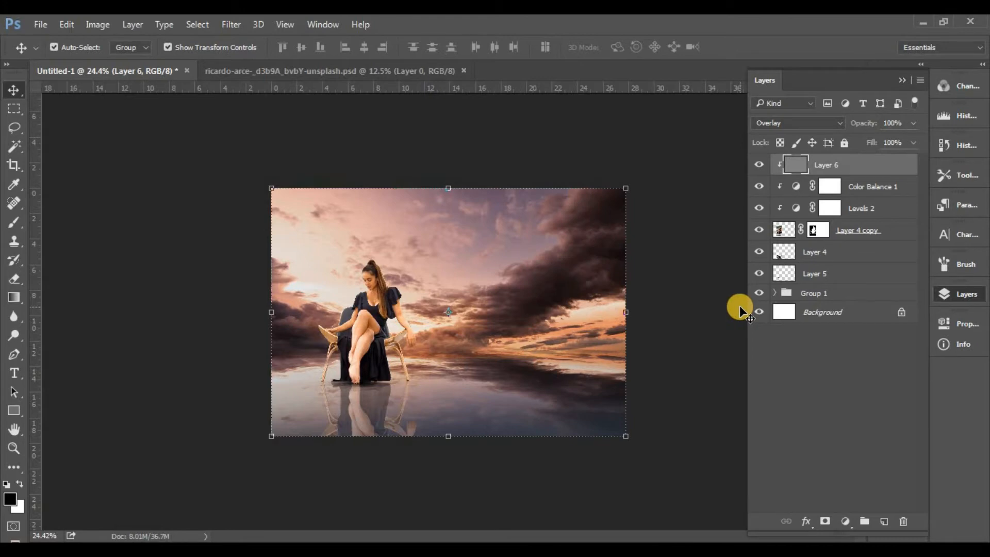
# Brighten the woman's hanging arm and hand on the gray layer with the Dodge tool, Midtones range at 50% exposure.
pyautogui.hotkey('ctrl', '+')
pyautogui.click(15, 334)
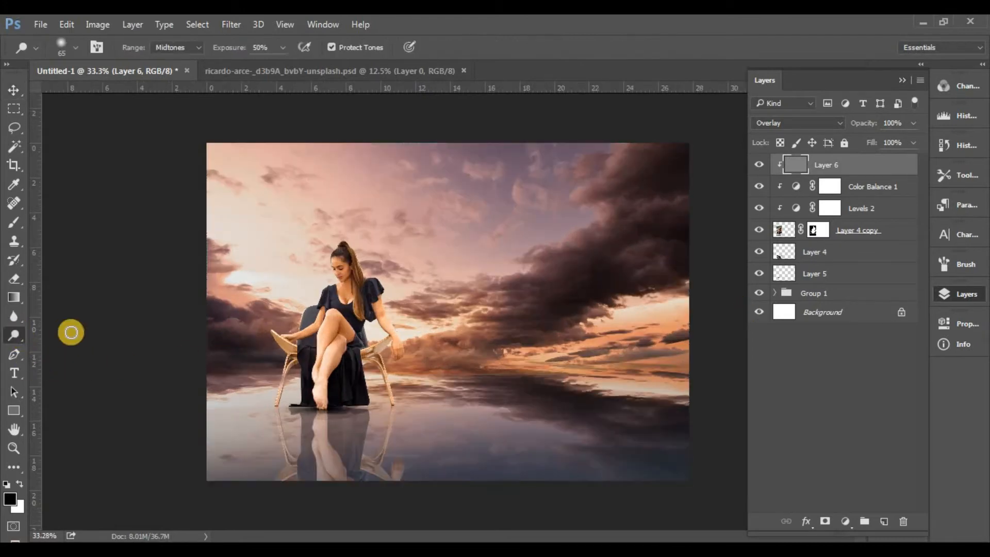
pyautogui.hotkey('ctrl', '+')
pyautogui.scroll(3, 367, 290)
pyautogui.moveTo(388, 241)
pyautogui.mouseDown()
pyautogui.moveTo(425, 359)
pyautogui.moveTo(387, 327)
pyautogui.mouseUp()
pyautogui.moveTo(420, 396); pyautogui.dragTo(361, 271)
pyautogui.moveTo(360, 271); pyautogui.dragTo(389, 303)
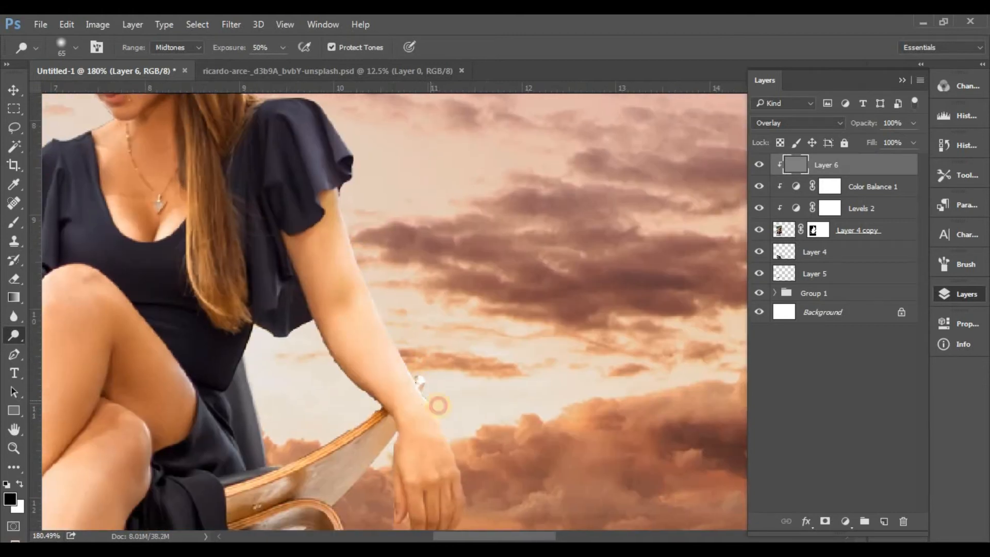
pyautogui.moveTo(438, 406)
pyautogui.mouseDown()
pyautogui.moveTo(443, 442)
pyautogui.moveTo(440, 348)
pyautogui.mouseUp()
pyautogui.moveTo(457, 436); pyautogui.dragTo(424, 458)
pyautogui.moveTo(341, 246); pyautogui.dragTo(394, 384)
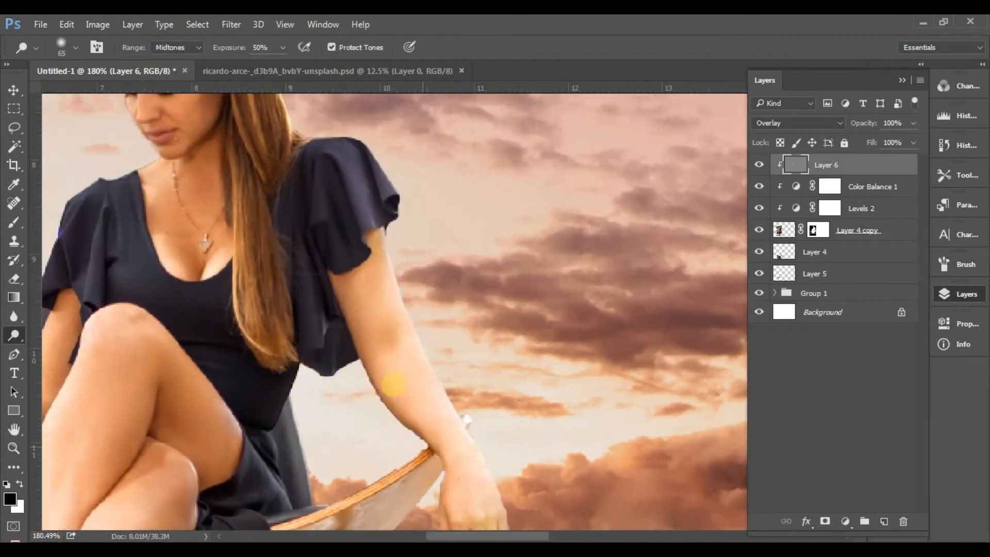
# Dodge highlights along the folds of the black dress between the leg and the chair's hind leg.
pyautogui.moveTo(324, 231)
pyautogui.mouseDown()
pyautogui.moveTo(307, 329)
pyautogui.moveTo(325, 365)
pyautogui.mouseUp()
pyautogui.moveTo(258, 407)
pyautogui.mouseDown()
pyautogui.moveTo(274, 447)
pyautogui.moveTo(280, 288)
pyautogui.mouseUp()
pyautogui.moveTo(281, 286)
pyautogui.mouseDown()
pyautogui.moveTo(264, 387)
pyautogui.moveTo(255, 353)
pyautogui.mouseUp()
pyautogui.moveTo(264, 453); pyautogui.dragTo(268, 273)
pyautogui.moveTo(280, 345)
pyautogui.mouseDown()
pyautogui.moveTo(292, 372)
pyautogui.moveTo(285, 456)
pyautogui.moveTo(247, 402)
pyautogui.moveTo(208, 404)
pyautogui.mouseUp()
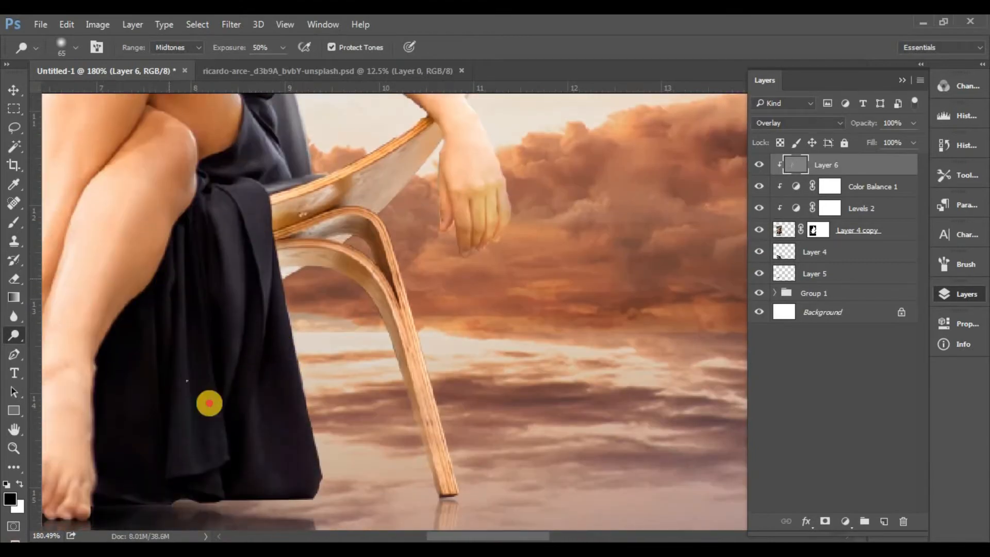
pyautogui.moveTo(200, 191); pyautogui.dragTo(205, 323)
pyautogui.moveTo(190, 252)
pyautogui.mouseDown()
pyautogui.moveTo(160, 303)
pyautogui.moveTo(201, 216)
pyautogui.mouseUp()
# Dodge highlights on the woman's hair, shoulders and sleeve and along the edges of her dress.
pyautogui.scroll(-6, 201, 217)
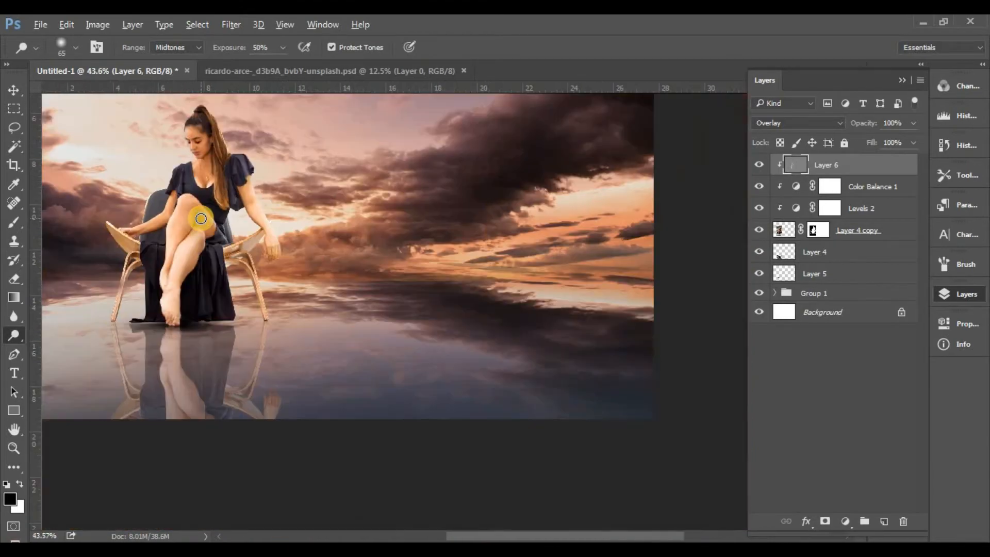
pyautogui.scroll(4, 204, 217)
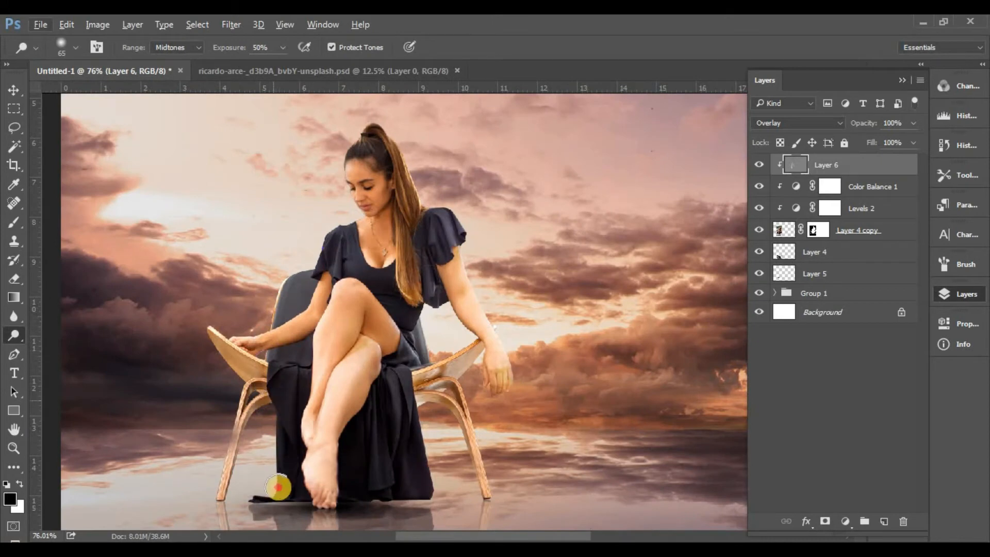
pyautogui.moveTo(423, 235)
pyautogui.mouseDown()
pyautogui.moveTo(412, 179)
pyautogui.moveTo(379, 132)
pyautogui.moveTo(352, 125)
pyautogui.moveTo(342, 134)
pyautogui.moveTo(378, 178)
pyautogui.mouseUp()
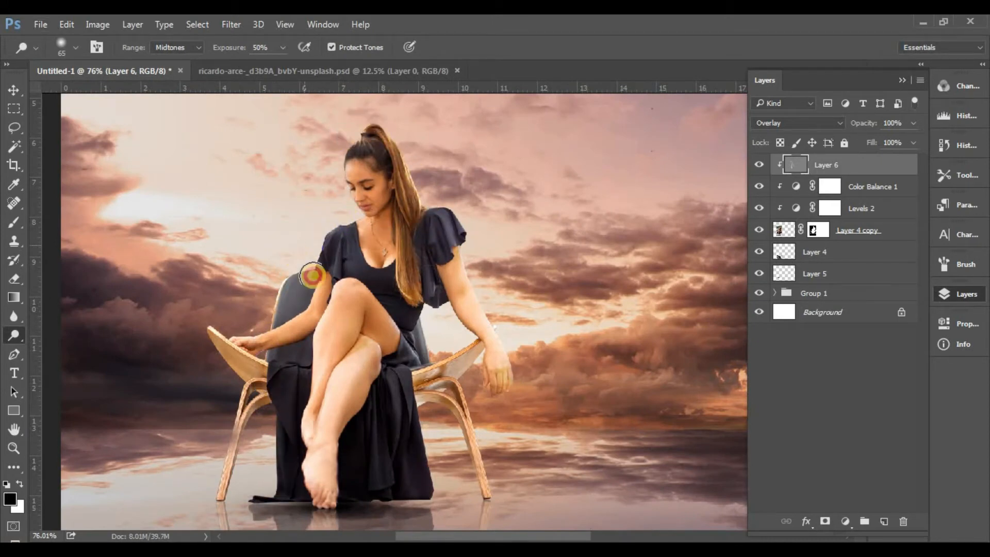
pyautogui.moveTo(409, 353); pyautogui.dragTo(416, 293)
pyautogui.moveTo(439, 213)
pyautogui.mouseDown()
pyautogui.moveTo(447, 244)
pyautogui.moveTo(431, 217)
pyautogui.mouseUp()
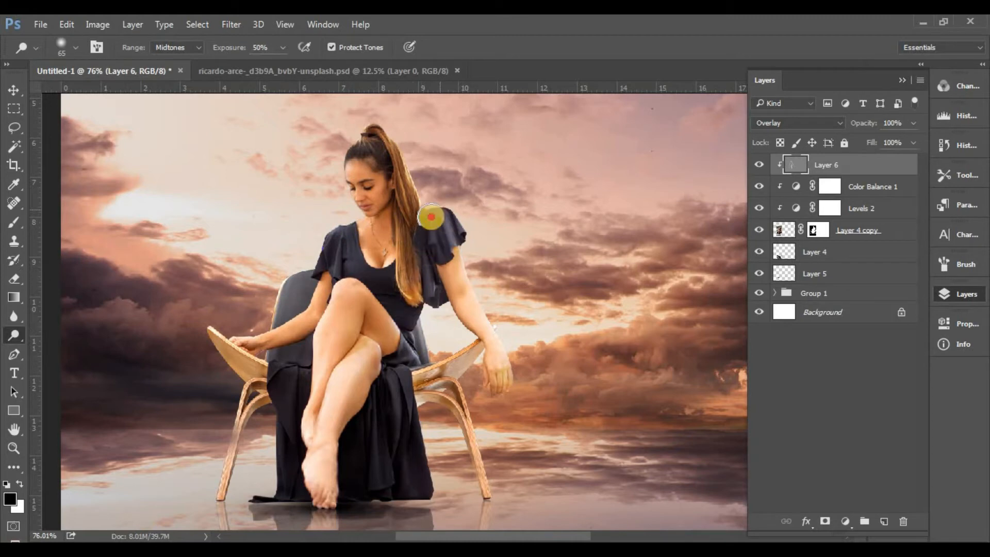
# Toggle the visibility of Layer 6 to compare the woman with and without the dodged highlights.
pyautogui.click(759, 164)
pyautogui.click(759, 165)
pyautogui.click(759, 165)
pyautogui.click(759, 165)
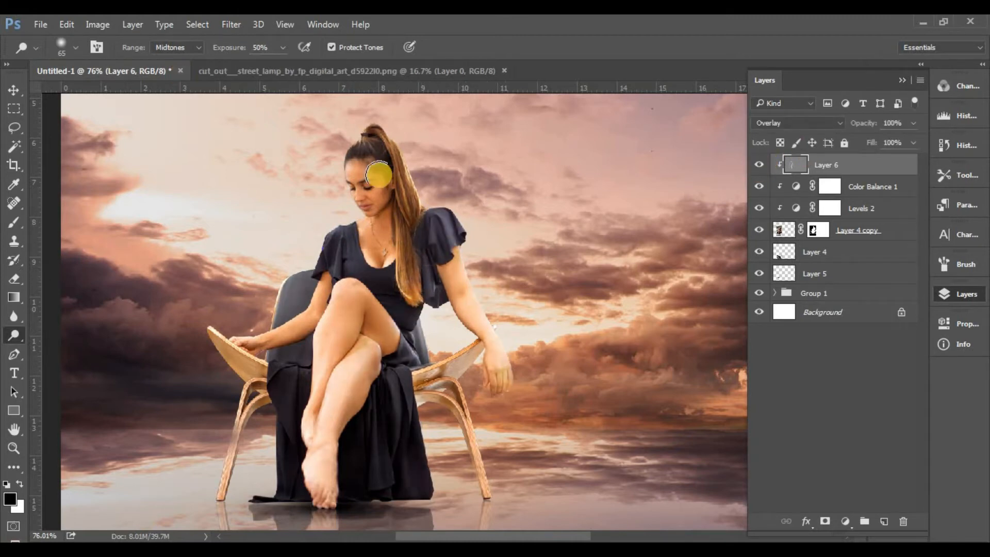
# Bring the street lamp cut-out into the Untitled-1 composite as a new layer above Layer 6.
pyautogui.click(322, 70)
pyautogui.click(15, 92)
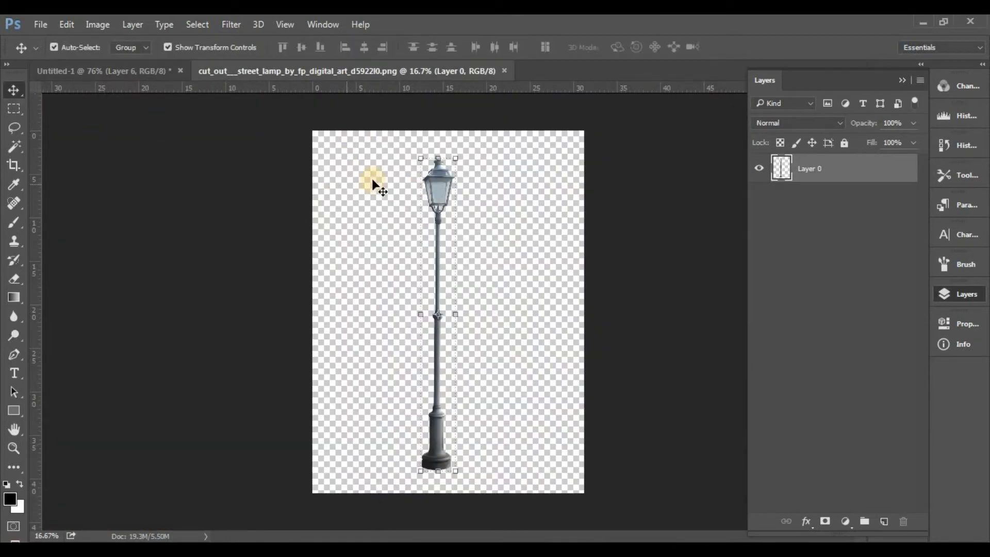
pyautogui.moveTo(372, 178); pyautogui.dragTo(552, 249)
pyautogui.scroll(-2, 554, 231)
pyautogui.scroll(-8, 556, 214)
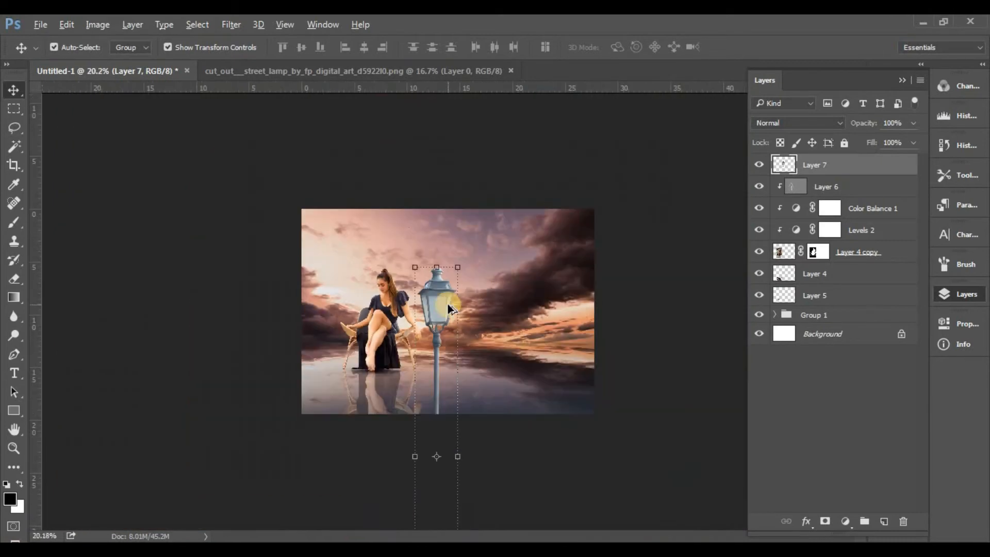
# Scale the street lamp down to about 27% and stand it beside the woman with its base on the water.
pyautogui.moveTo(447, 308); pyautogui.dragTo(481, 233)
pyautogui.scroll(-3, 454, 320)
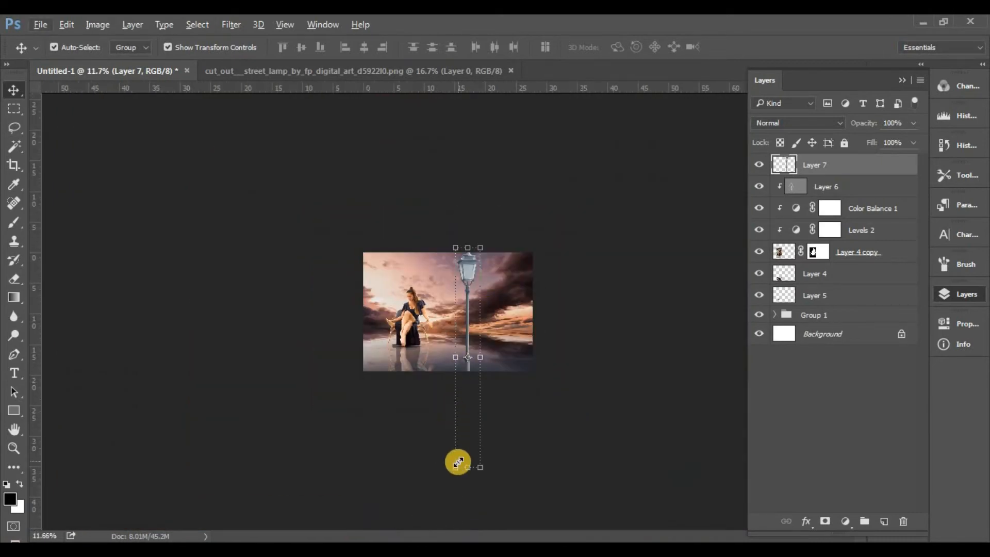
pyautogui.moveTo(458, 461); pyautogui.dragTo(484, 289)
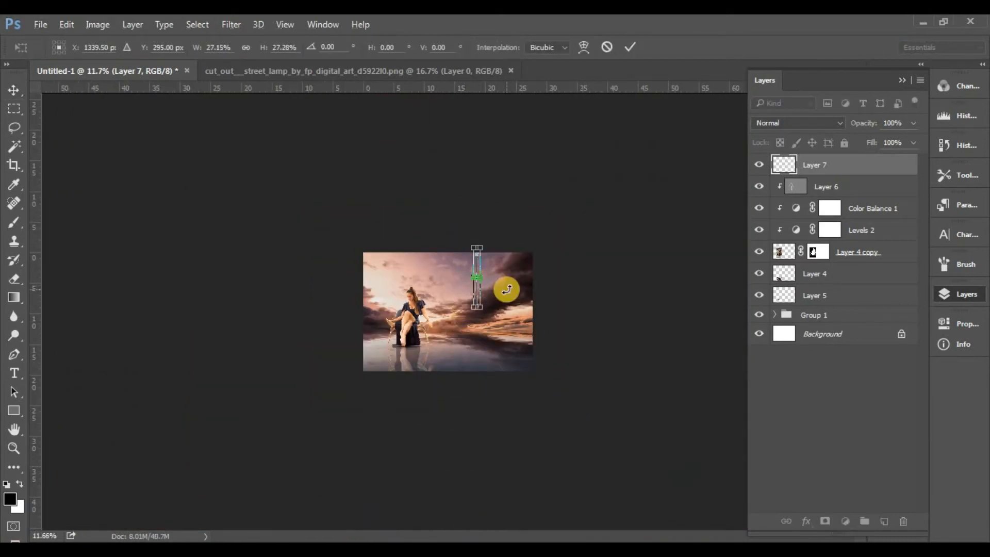
pyautogui.press('Return')
pyautogui.scroll(9, 477, 282)
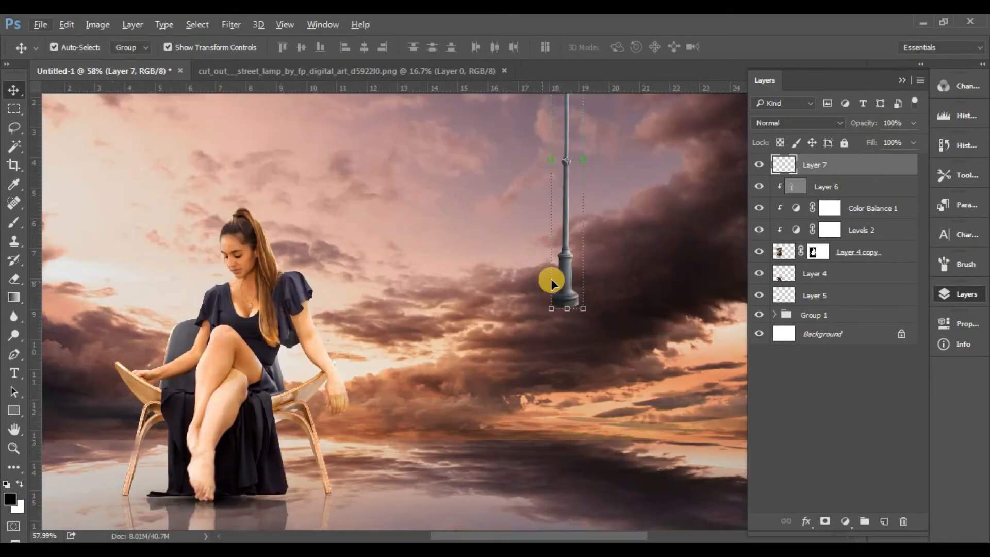
pyautogui.moveTo(553, 280); pyautogui.dragTo(560, 496)
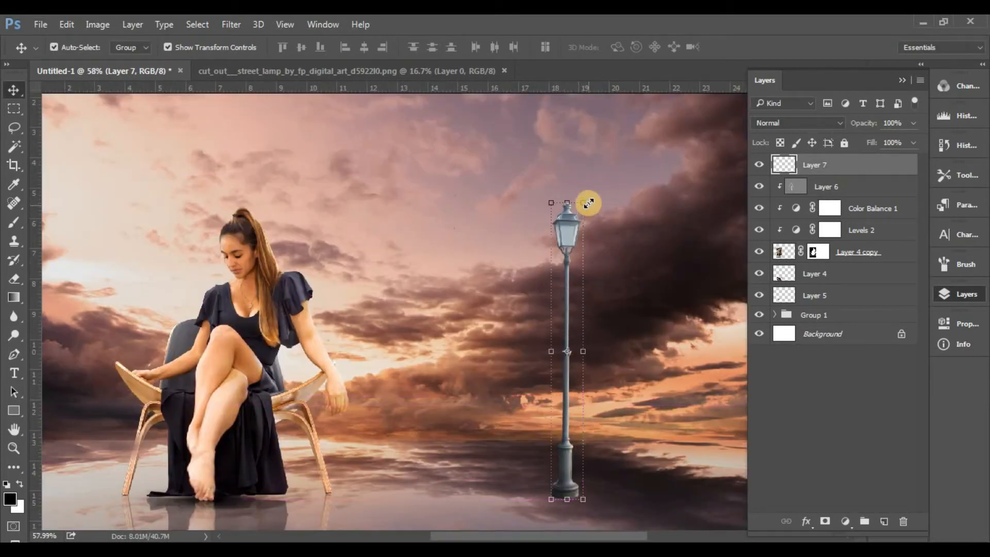
# Enlarge the street lamp slightly and shift its base a little lower onto the reflective water.
pyautogui.moveTo(588, 203); pyautogui.dragTo(591, 187)
pyautogui.moveTo(590, 338); pyautogui.dragTo(593, 340)
pyautogui.press('Return')
pyautogui.moveTo(592, 186); pyautogui.dragTo(594, 179)
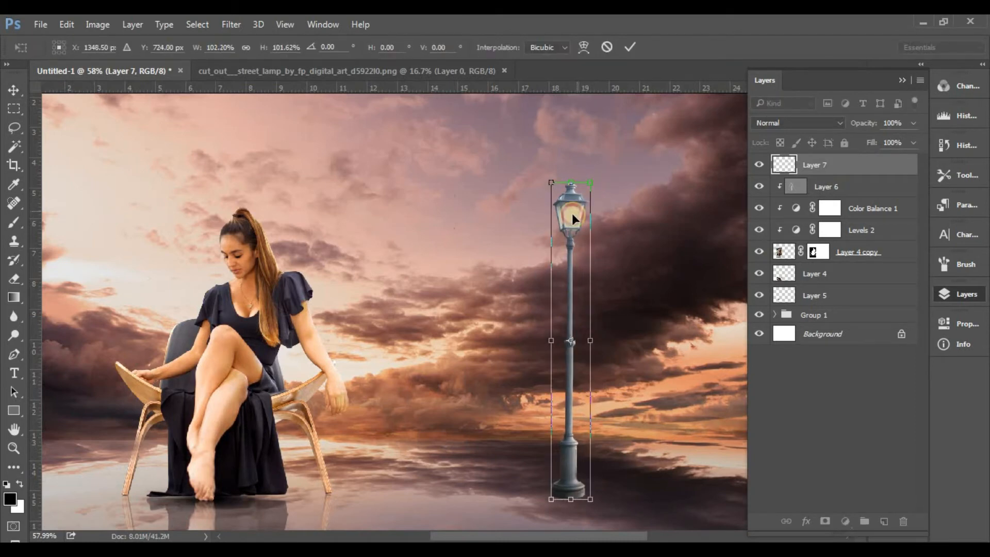
pyautogui.press('Return')
pyautogui.scroll(-5, 573, 214)
pyautogui.click(545, 379)
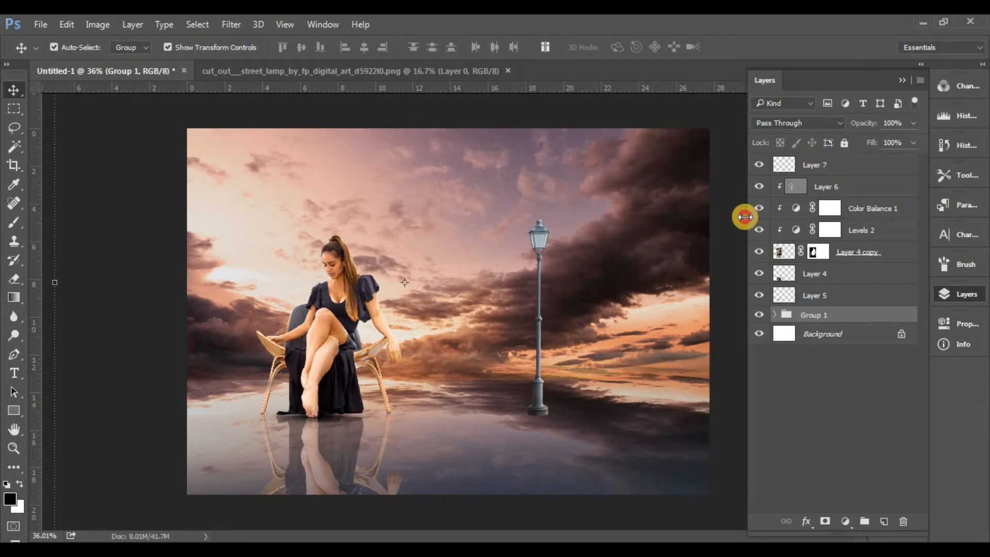
pyautogui.moveTo(539, 392); pyautogui.dragTo(542, 404)
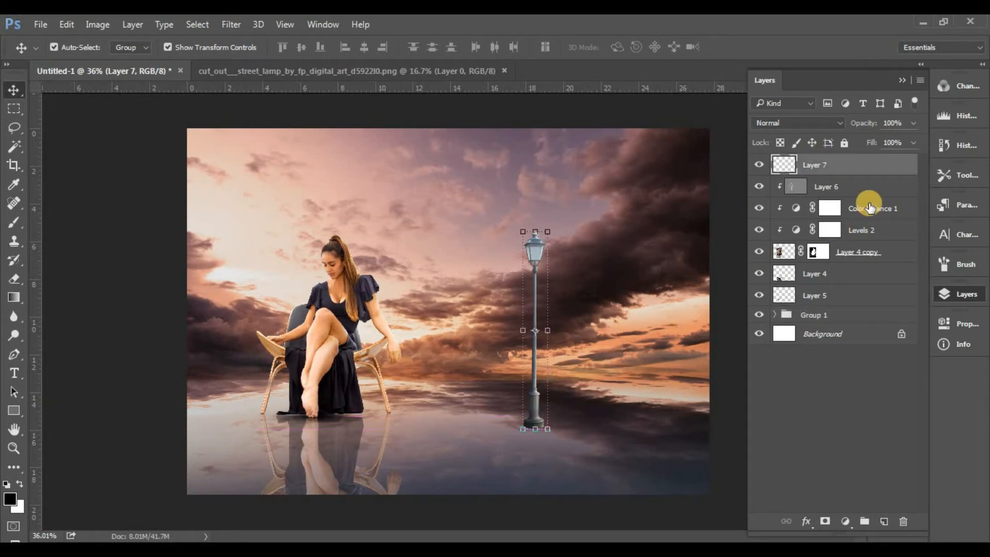
# Duplicate the street lamp layer and flip the lower copy, Layer 7, vertically.
pyautogui.hotkey('ctrl', 'j')
pyautogui.rightClick(848, 187)
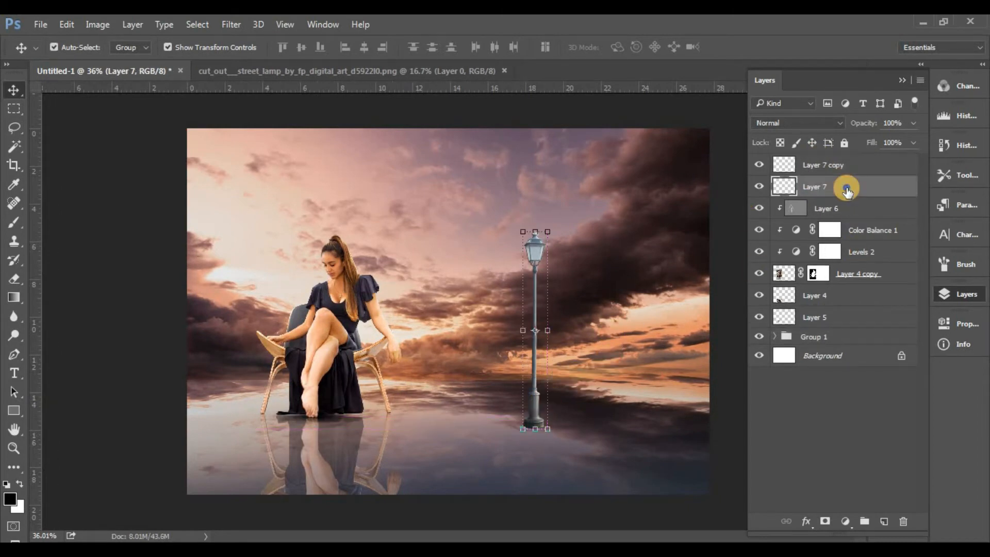
pyautogui.click(638, 146)
pyautogui.click(77, 25)
pyautogui.click(230, 290)
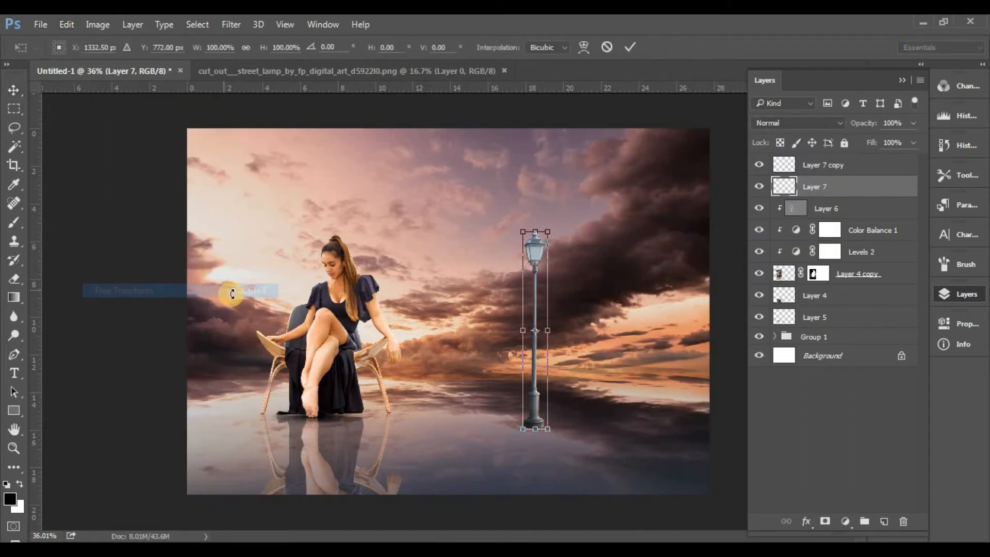
pyautogui.rightClick(531, 334)
pyautogui.click(551, 322)
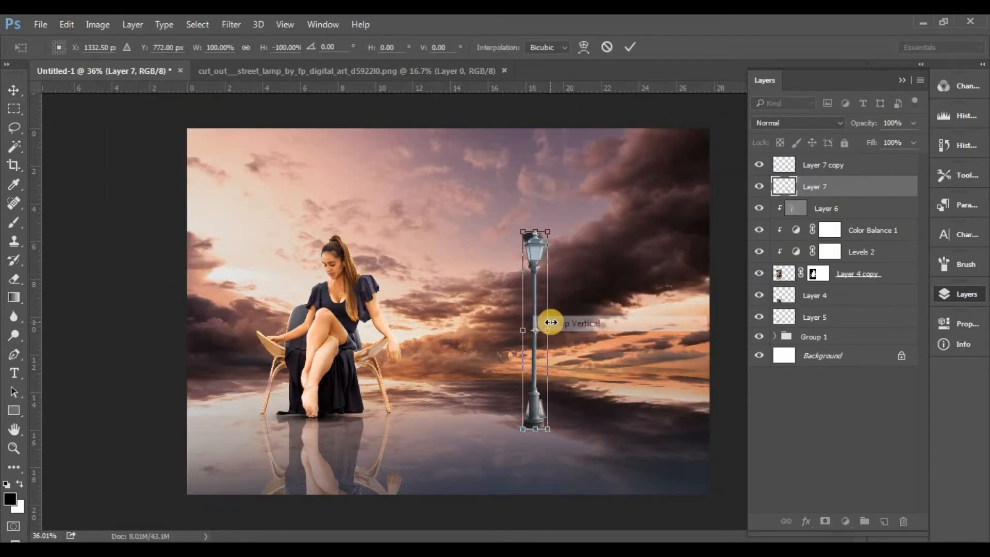
# Position the flipped lamp directly beneath the upright lamp's base as its water reflection and apply the transform.
pyautogui.moveTo(545, 414); pyautogui.dragTo(548, 466)
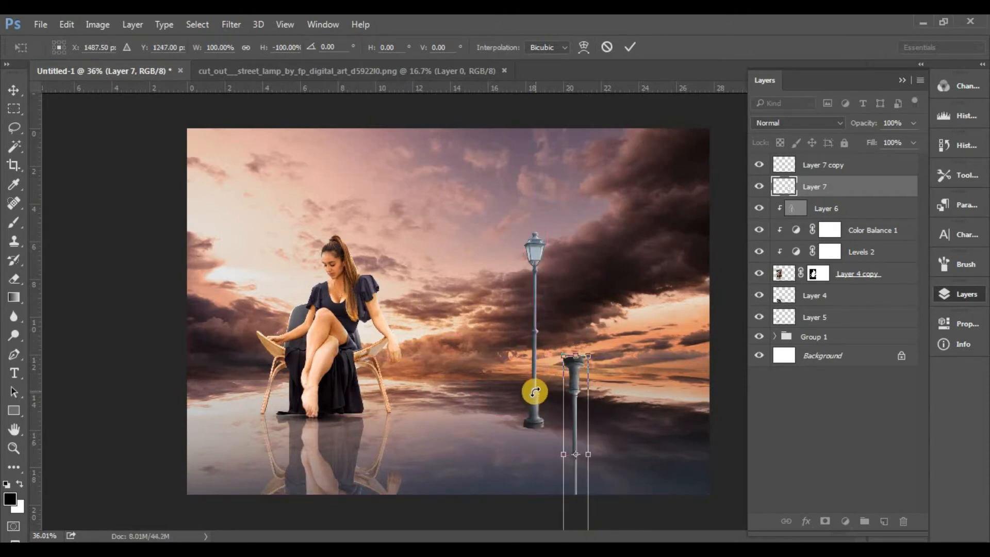
pyautogui.moveTo(573, 367); pyautogui.dragTo(536, 435)
pyautogui.press('Down')
pyautogui.press('Down')
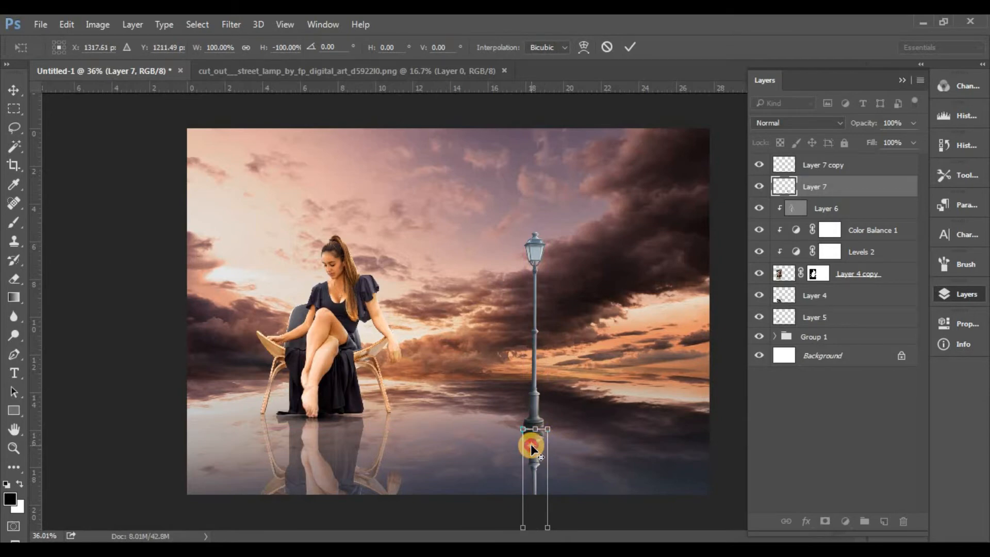
pyautogui.scroll(7, 531, 444)
pyautogui.press('Return')
pyautogui.moveTo(571, 456); pyautogui.dragTo(568, 444)
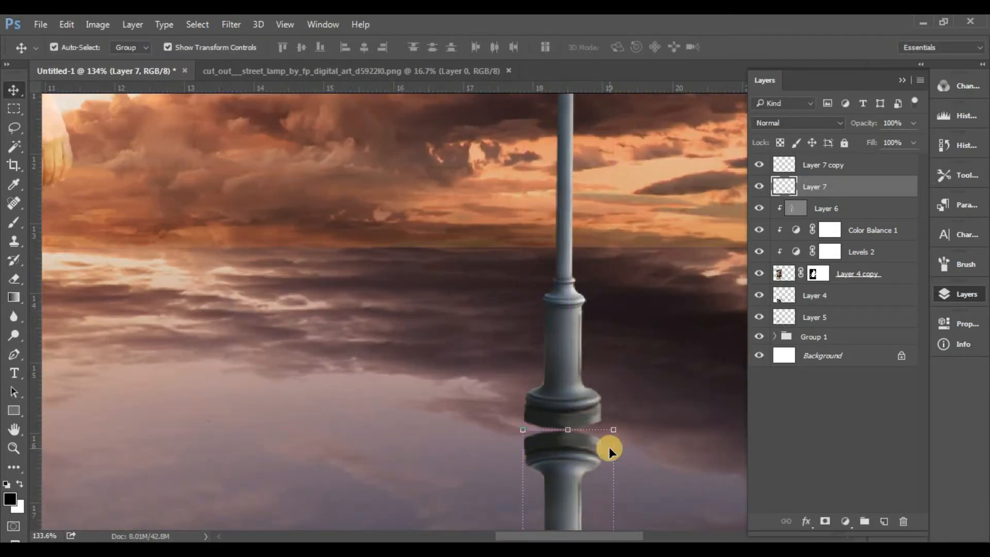
pyautogui.click(816, 466)
# Reduce the strength of Layer 7 so the lamp's reflection looks faded in the water.
pyautogui.hotkey('ctrl', '0')
pyautogui.scroll(-2, 644, 392)
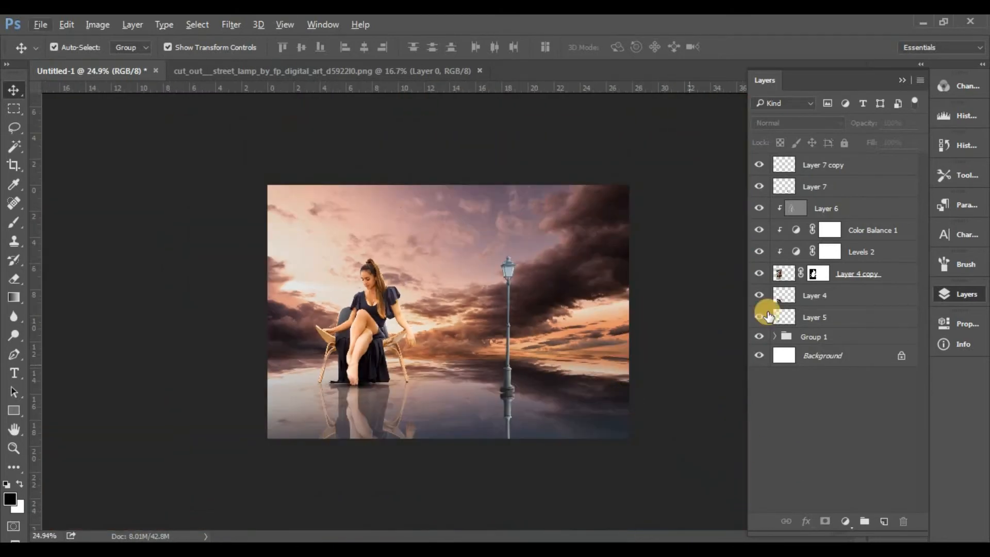
pyautogui.click(833, 193)
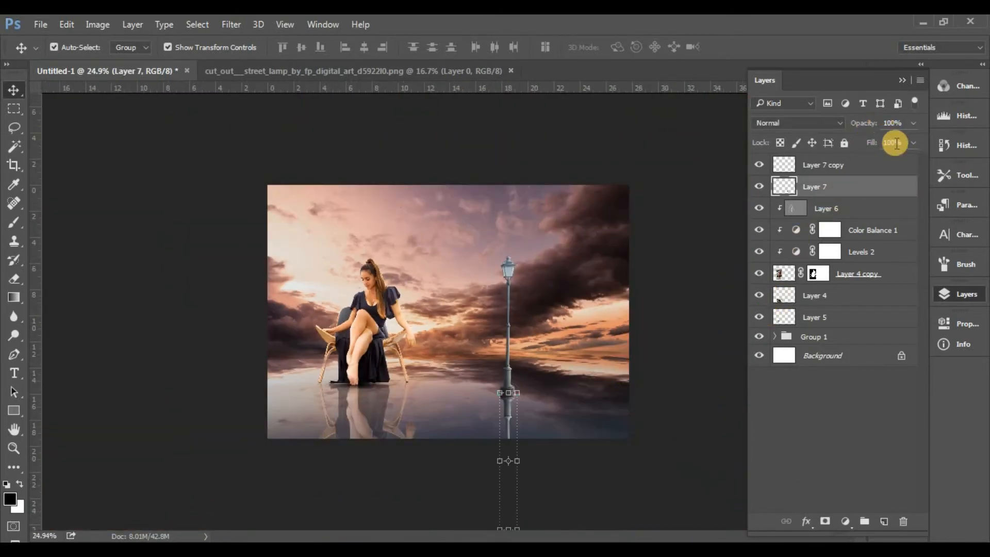
pyautogui.press('Return')
pyautogui.click(849, 447)
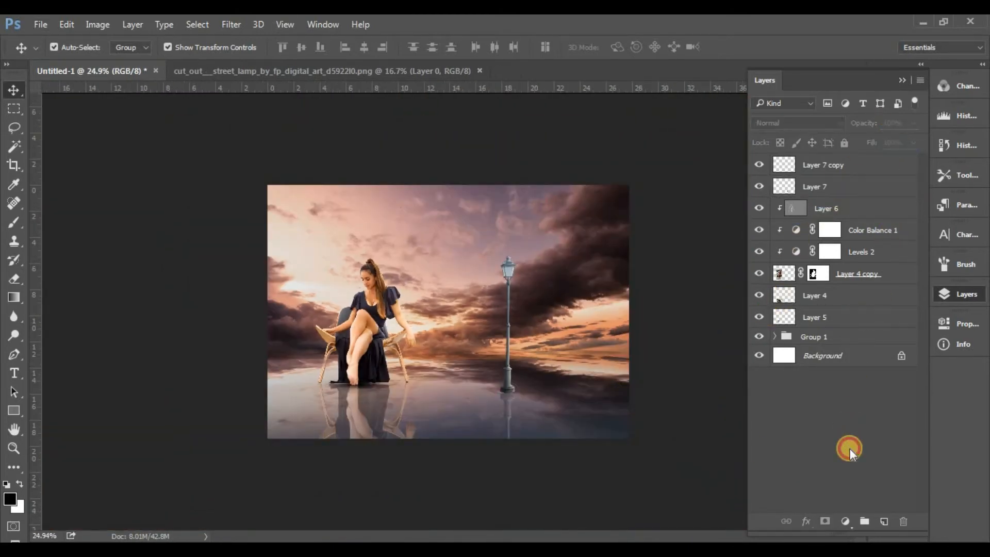
# Add a new layer above Layer 7 copy and set the foreground colour to da8239.
pyautogui.scroll(1, 835, 340)
pyautogui.click(872, 165)
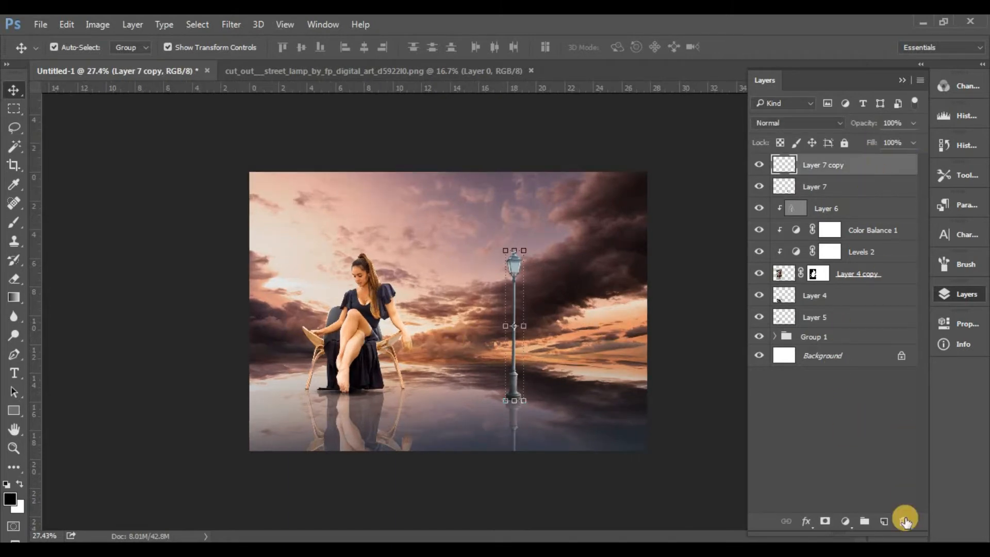
pyautogui.click(884, 521)
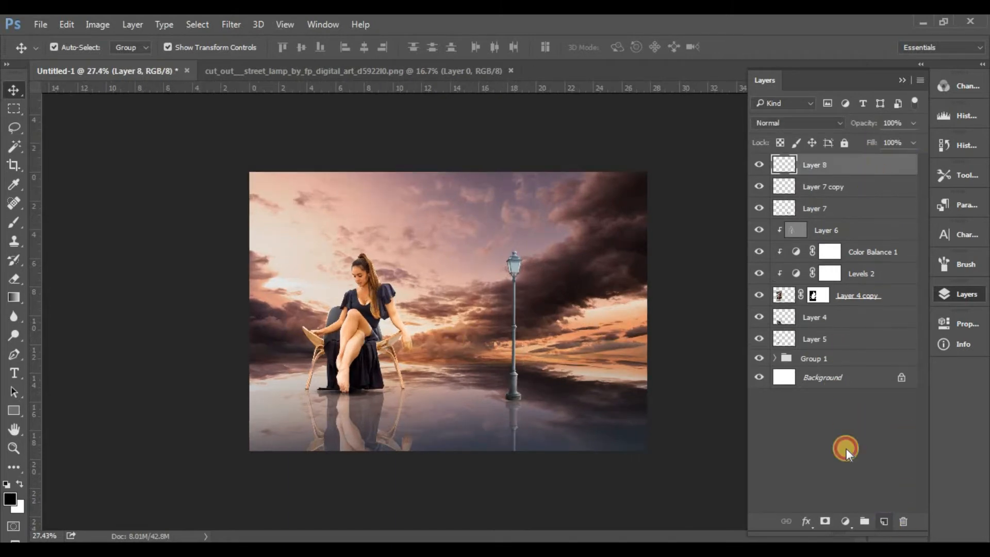
pyautogui.click(10, 500)
pyautogui.write('d')
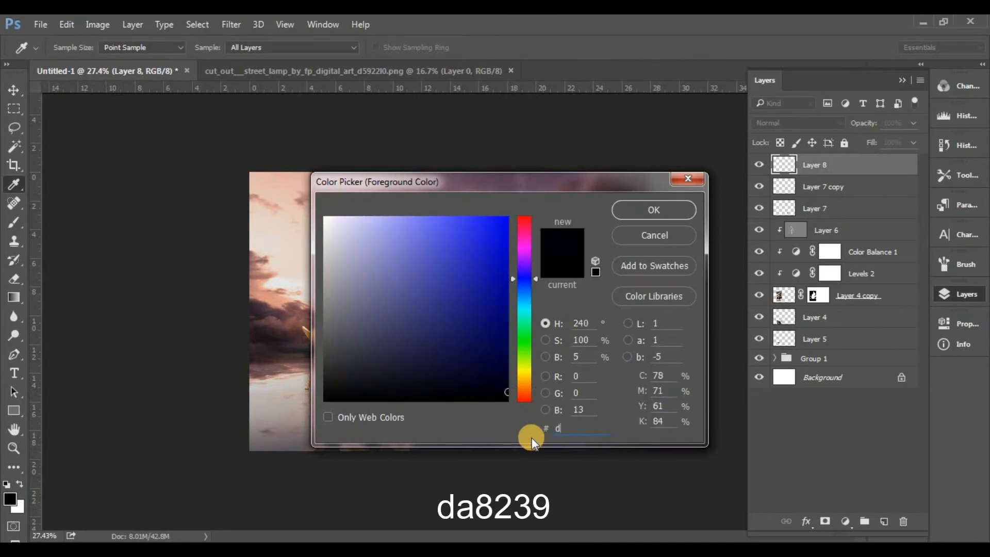
pyautogui.write('a8239')
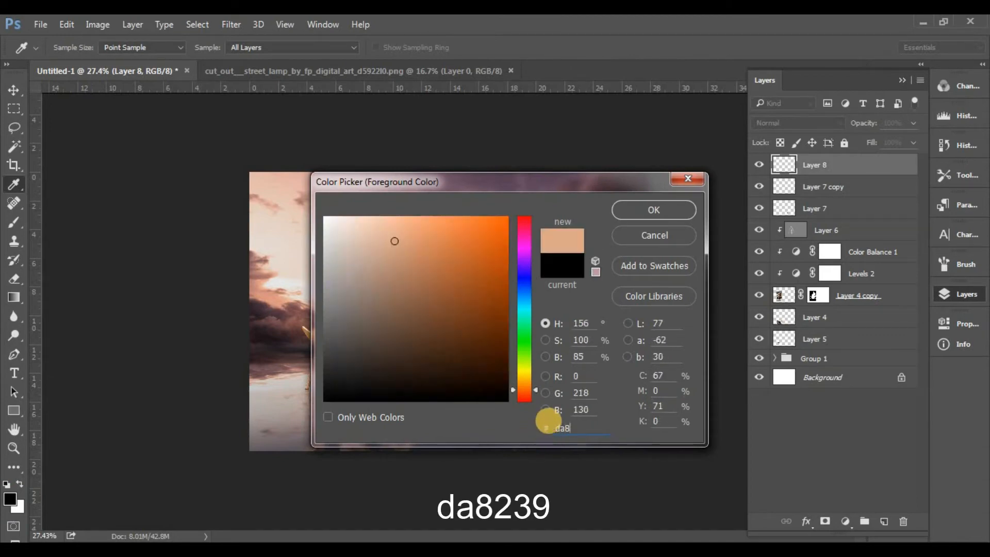
pyautogui.click(672, 208)
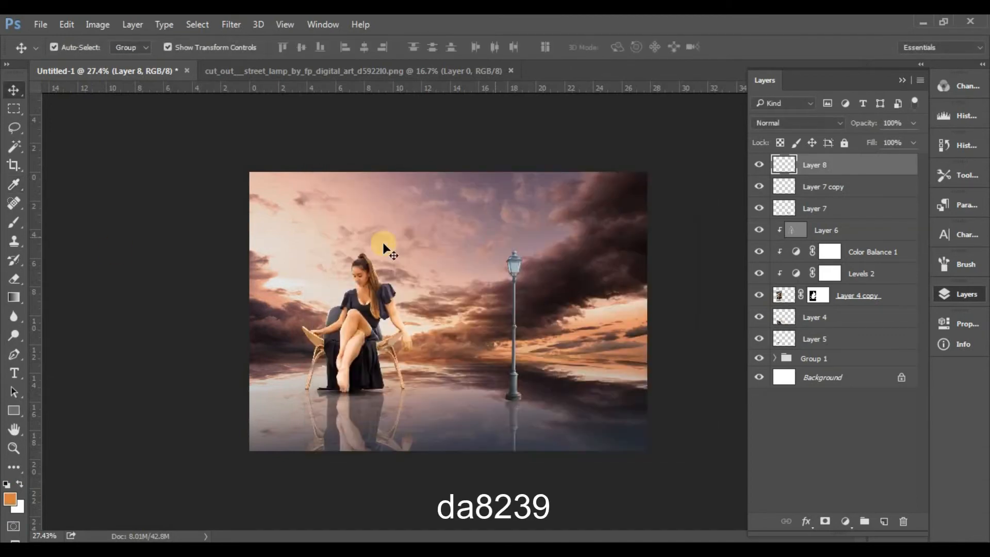
# Paint the lantern's glass panes orange on Layer 8 with a soft 14 px brush.
pyautogui.click(14, 224)
pyautogui.scroll(10, 533, 254)
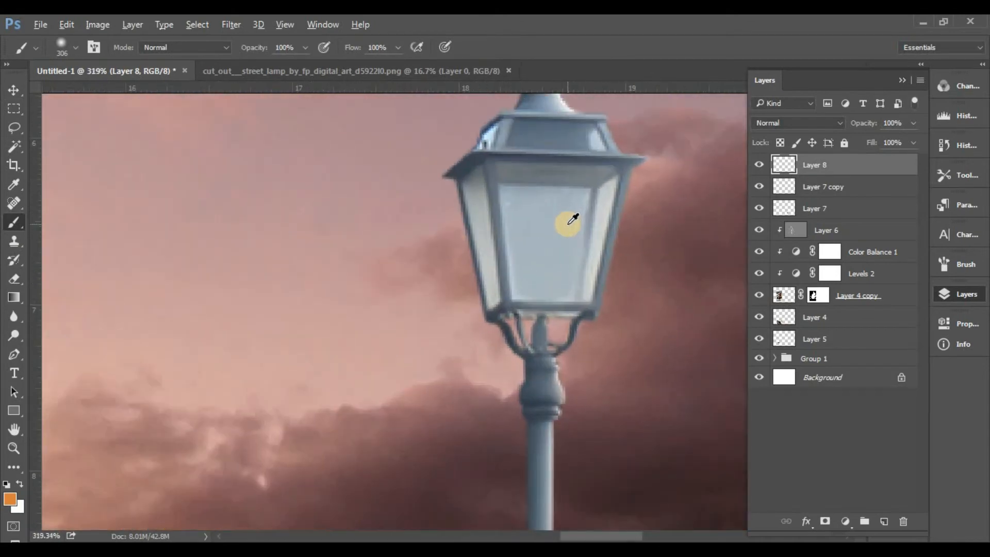
pyautogui.rightClick(574, 265)
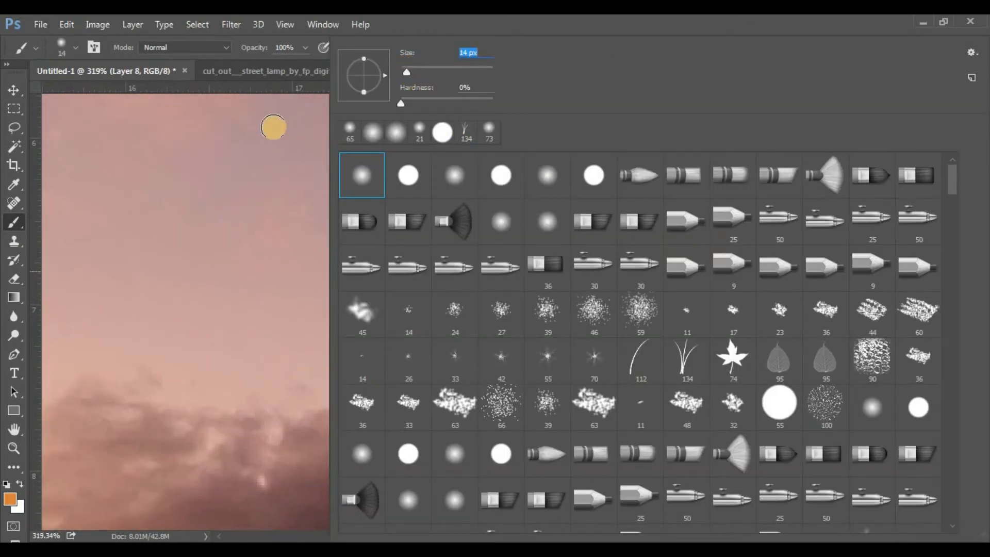
pyautogui.click(273, 127)
pyautogui.scroll(5, 550, 224)
pyautogui.moveTo(479, 143)
pyautogui.mouseDown()
pyautogui.moveTo(650, 151)
pyautogui.moveTo(611, 337)
pyautogui.moveTo(512, 338)
pyautogui.moveTo(499, 334)
pyautogui.moveTo(473, 177)
pyautogui.moveTo(611, 176)
pyautogui.moveTo(585, 318)
pyautogui.moveTo(486, 297)
pyautogui.moveTo(497, 236)
pyautogui.moveTo(550, 201)
pyautogui.moveTo(606, 213)
pyautogui.moveTo(576, 301)
pyautogui.moveTo(595, 228)
pyautogui.moveTo(583, 268)
pyautogui.moveTo(565, 204)
pyautogui.moveTo(587, 246)
pyautogui.moveTo(499, 198)
pyautogui.moveTo(459, 150)
pyautogui.moveTo(430, 140)
pyautogui.moveTo(466, 342)
pyautogui.moveTo(429, 186)
pyautogui.moveTo(466, 328)
pyautogui.mouseUp()
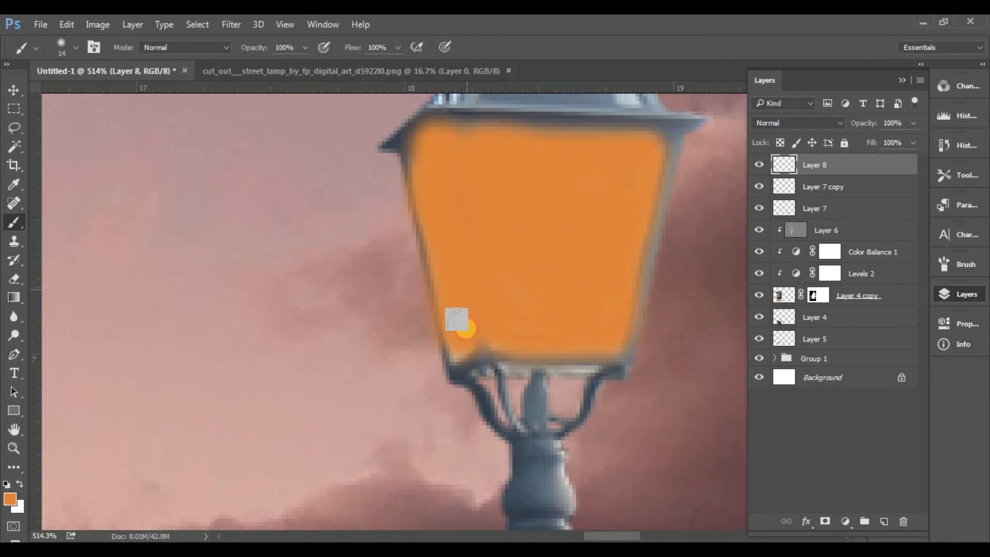
# Reduce the brush to 3 px and fill in the orange along the lower edges of the lantern glass.
pyautogui.rightClick(607, 321)
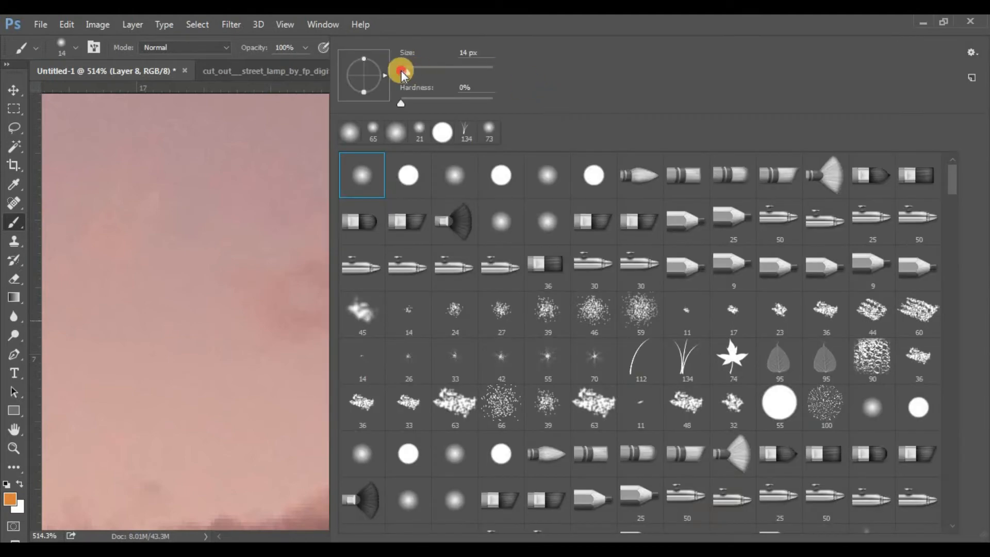
pyautogui.moveTo(401, 73); pyautogui.dragTo(306, 168)
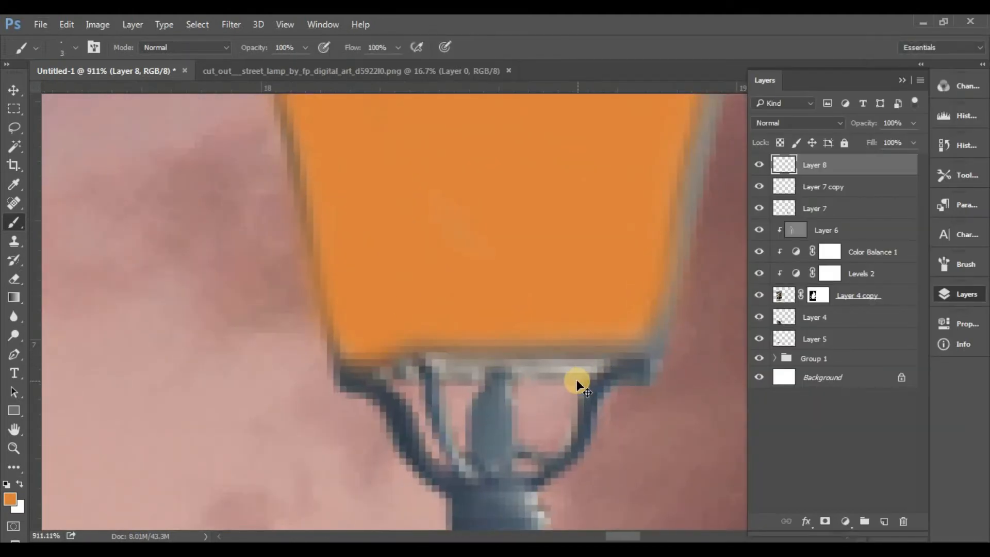
pyautogui.scroll(-2, 364, 280)
pyautogui.scroll(4, 443, 361)
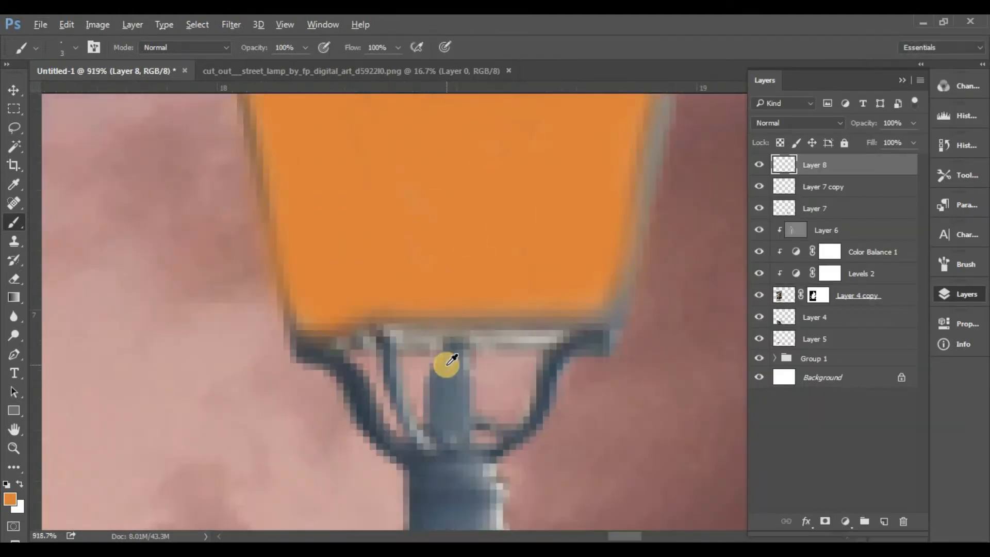
pyautogui.moveTo(640, 320)
pyautogui.mouseDown()
pyautogui.moveTo(351, 316)
pyautogui.moveTo(260, 334)
pyautogui.mouseUp()
pyautogui.scroll(-3, 473, 380)
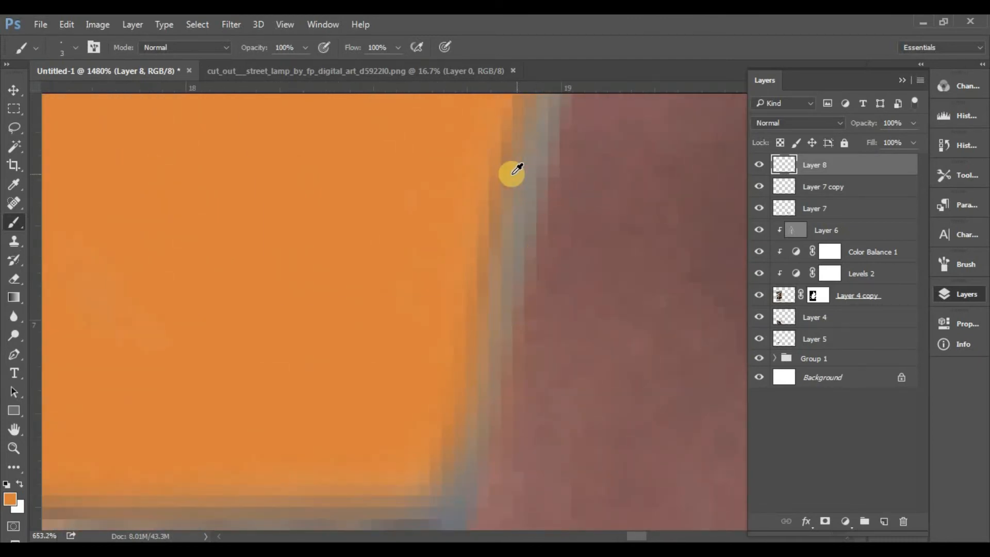
# Set the blend mode of the orange lantern layer, Layer 8, to Hard Light.
pyautogui.scroll(-5, 524, 185)
pyautogui.click(765, 123)
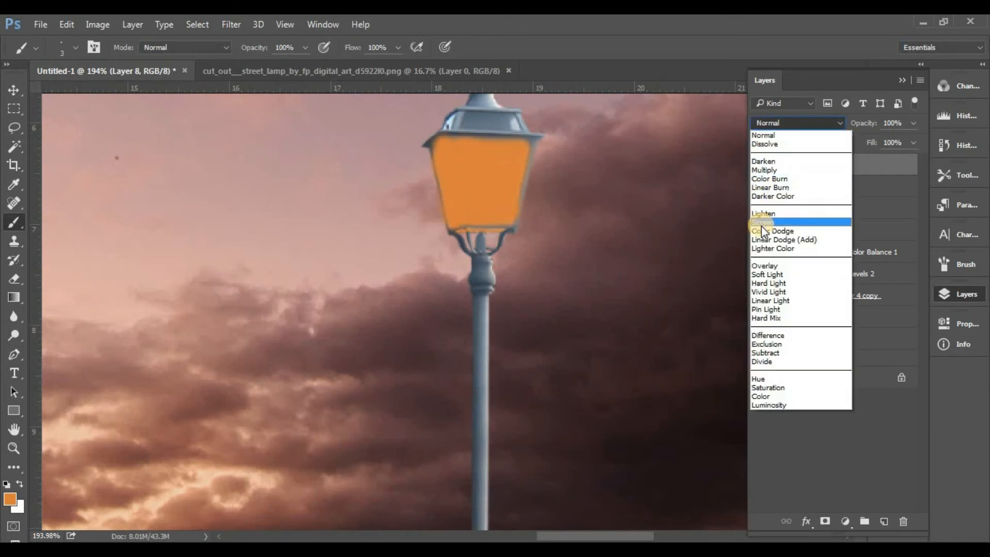
pyautogui.click(772, 282)
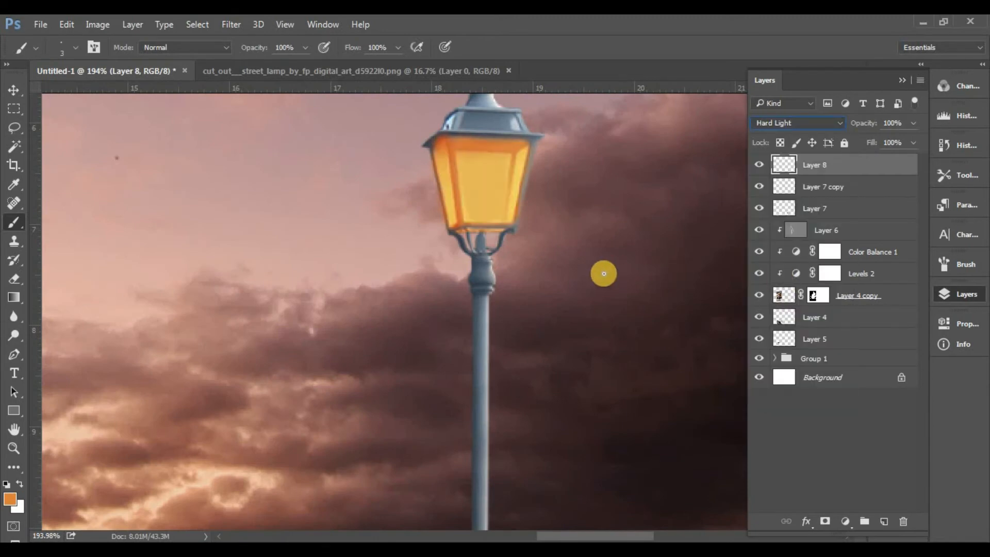
# Add a new layer above Layer 8 and set the foreground colour to e6b389.
pyautogui.click(11, 499)
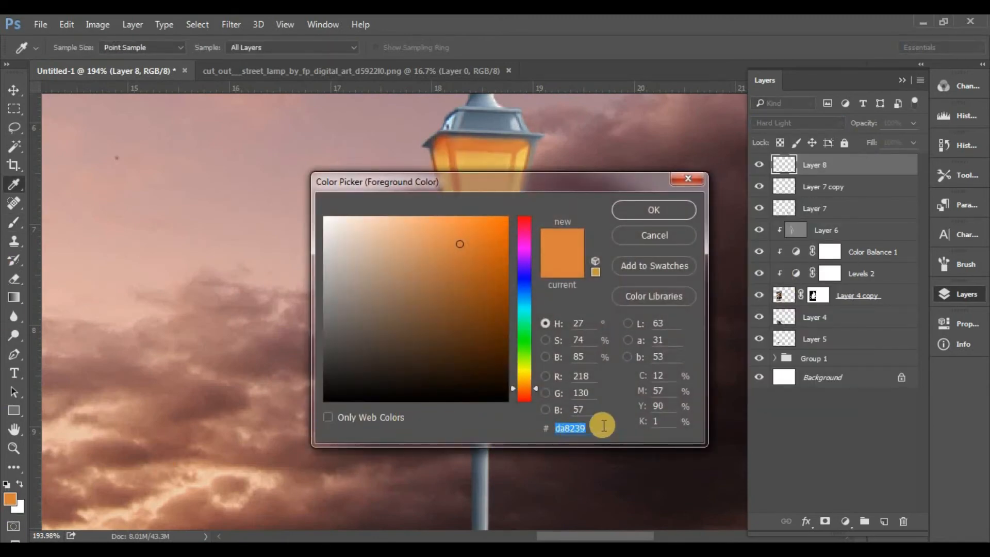
pyautogui.click(669, 232)
pyautogui.click(887, 523)
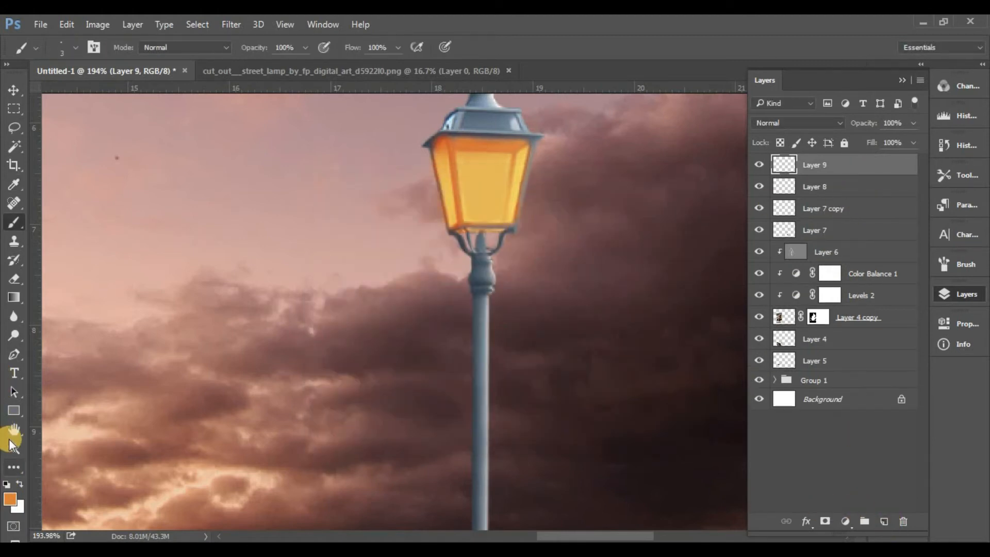
pyautogui.click(9, 503)
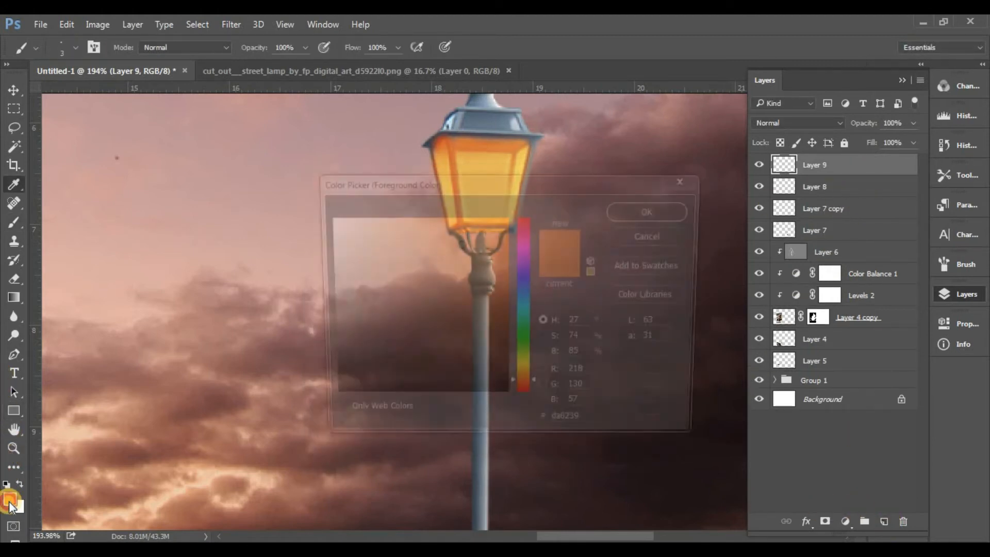
pyautogui.write('eb')
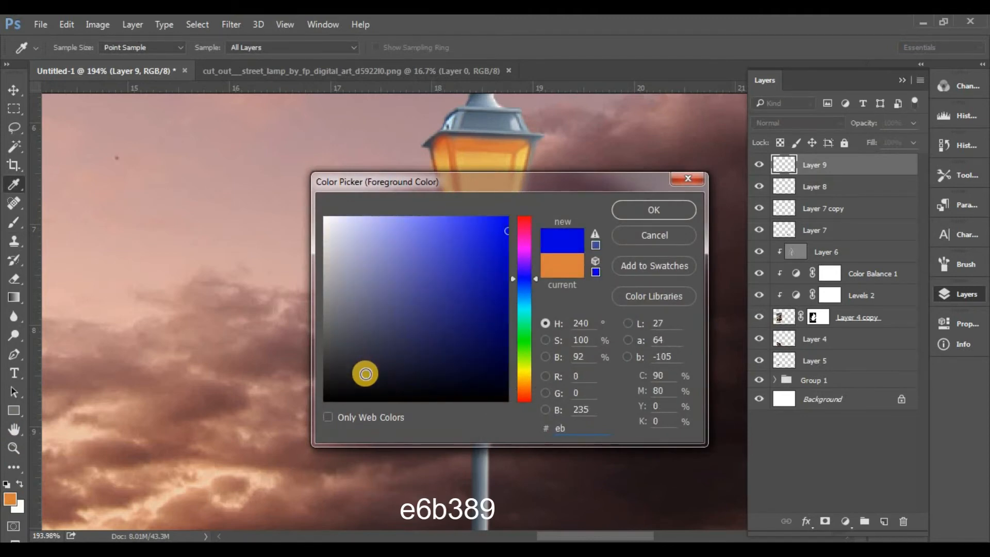
pyautogui.press('BackSpace')
pyautogui.write('6b389')
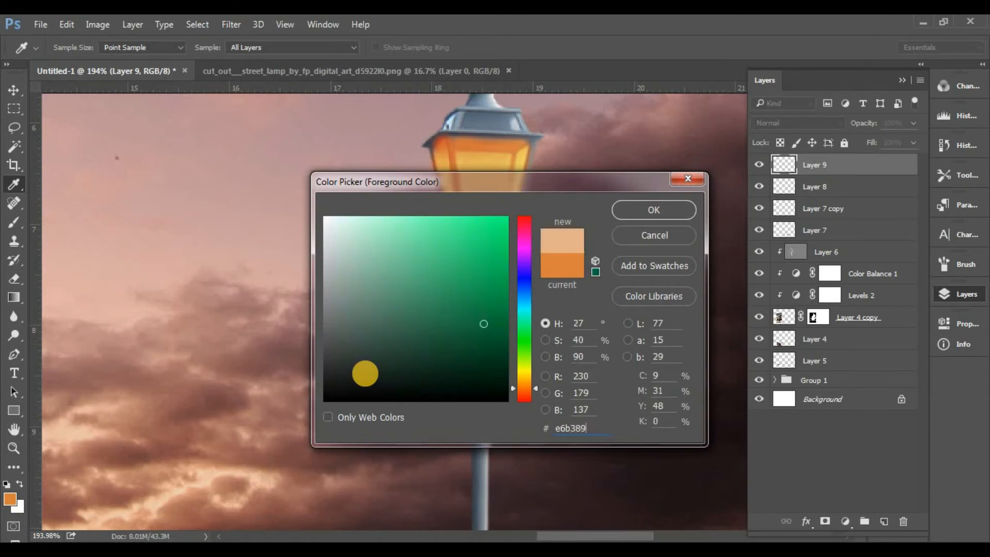
pyautogui.click(661, 205)
# Set the blend mode of Layer 9 to Overlay and enlarge the soft brush to 69 px.
pyautogui.click(770, 126)
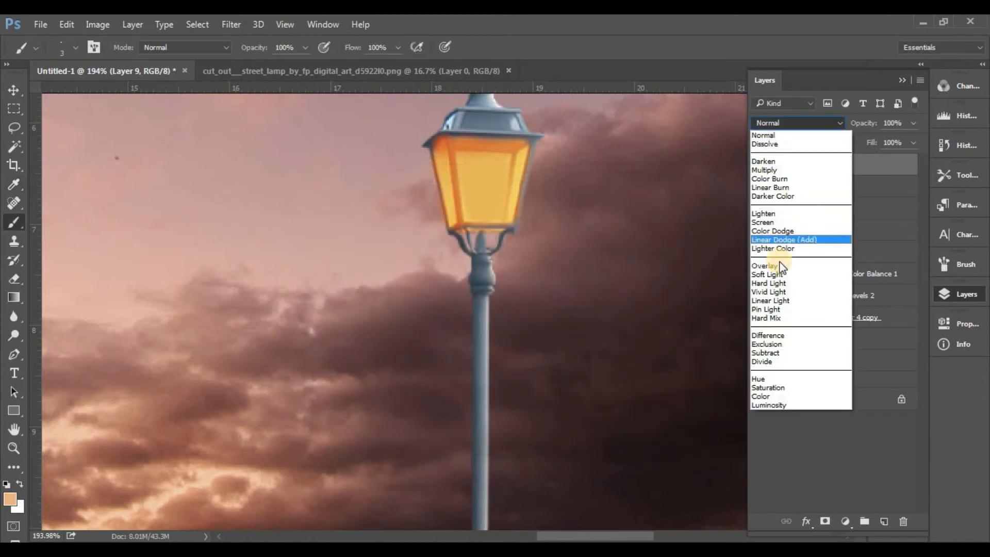
pyautogui.click(773, 265)
pyautogui.rightClick(485, 205)
pyautogui.click(466, 73)
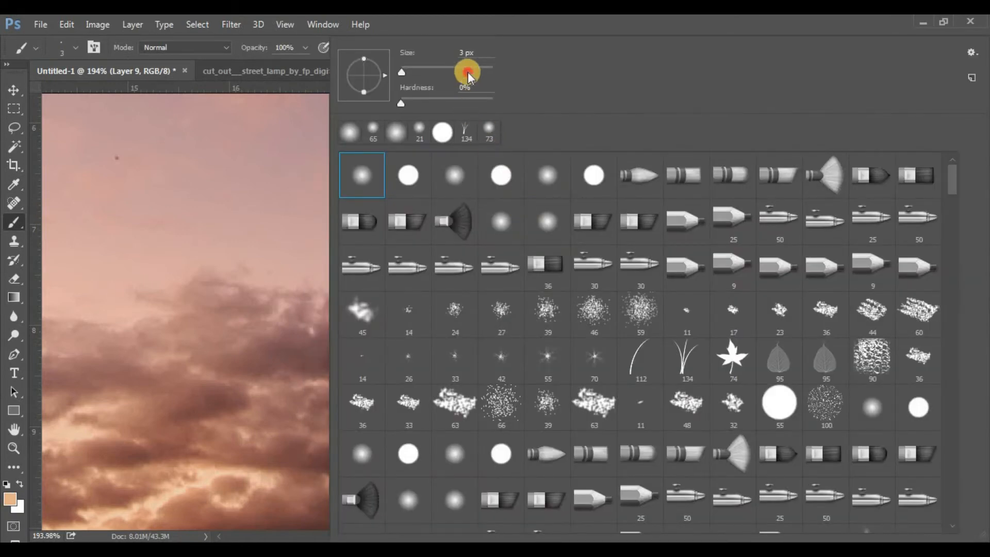
pyautogui.click(318, 151)
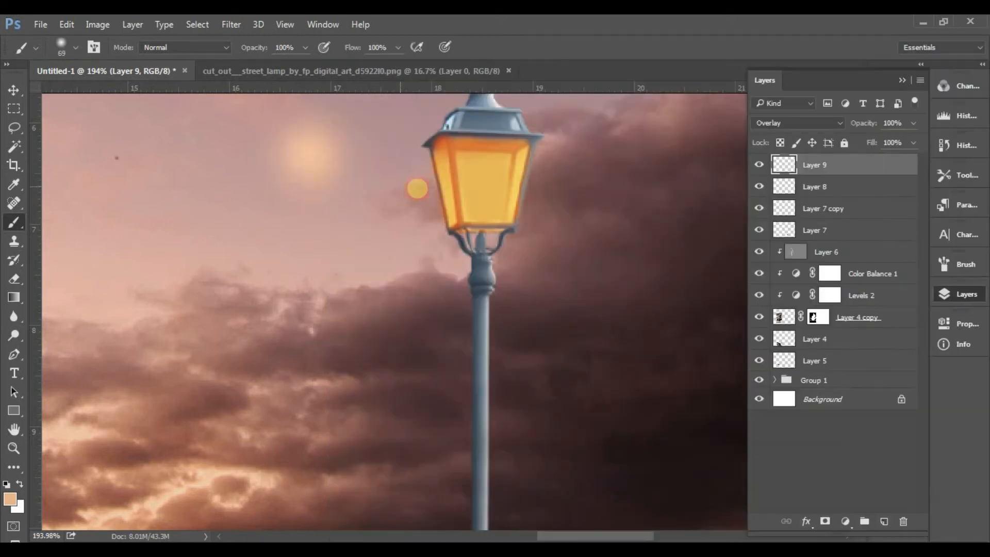
pyautogui.hotkey('ctrl', 'z')
# Paint a warm peach glow over the lantern glass and its immediate surroundings on Layer 9.
pyautogui.scroll(5, 486, 186)
pyautogui.moveTo(487, 190); pyautogui.dragTo(493, 381)
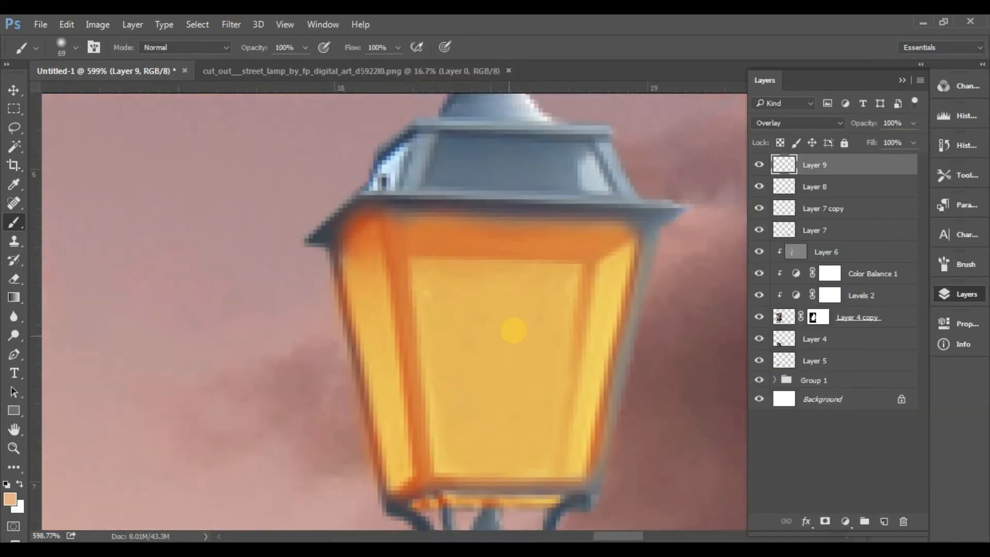
pyautogui.moveTo(505, 319)
pyautogui.mouseDown()
pyautogui.moveTo(454, 358)
pyautogui.moveTo(498, 379)
pyautogui.moveTo(497, 321)
pyautogui.mouseUp()
pyautogui.moveTo(503, 372)
pyautogui.mouseDown()
pyautogui.moveTo(499, 338)
pyautogui.moveTo(466, 342)
pyautogui.mouseUp()
pyautogui.scroll(-8, 460, 322)
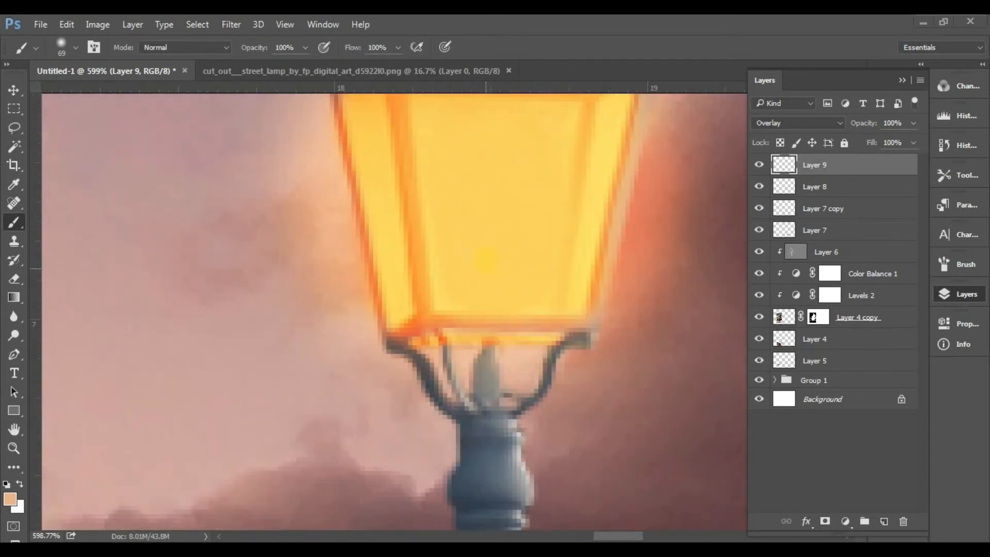
pyautogui.scroll(-6, 489, 245)
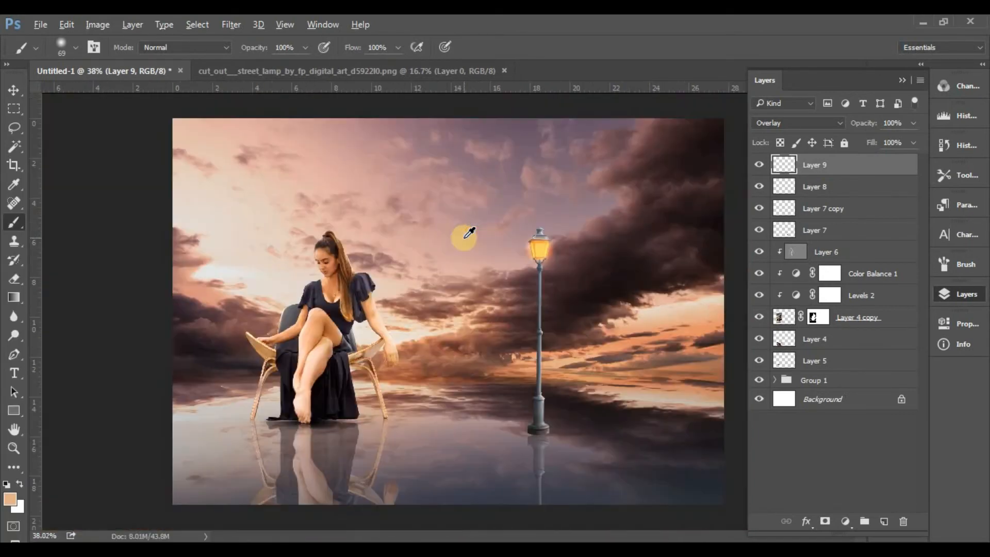
pyautogui.scroll(1, 519, 260)
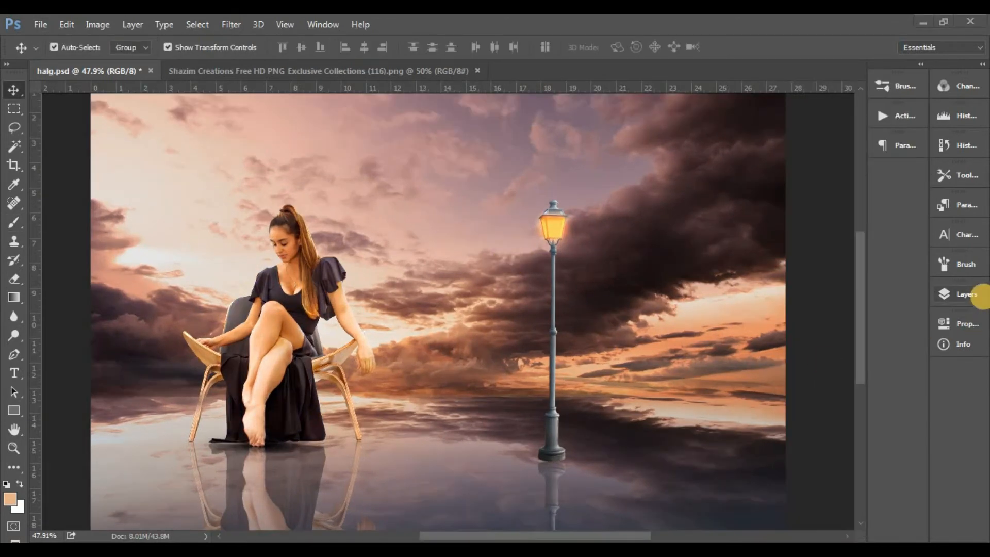
# Bring the orange light flare image into halg.psd as a new layer above Layer 9.
pyautogui.click(959, 294)
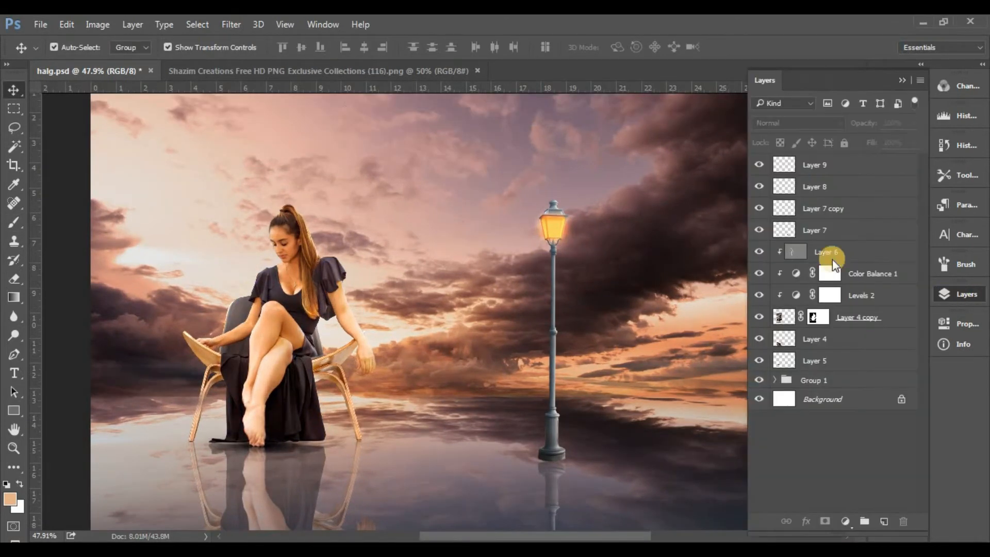
pyautogui.click(283, 71)
pyautogui.moveTo(424, 218); pyautogui.dragTo(412, 268)
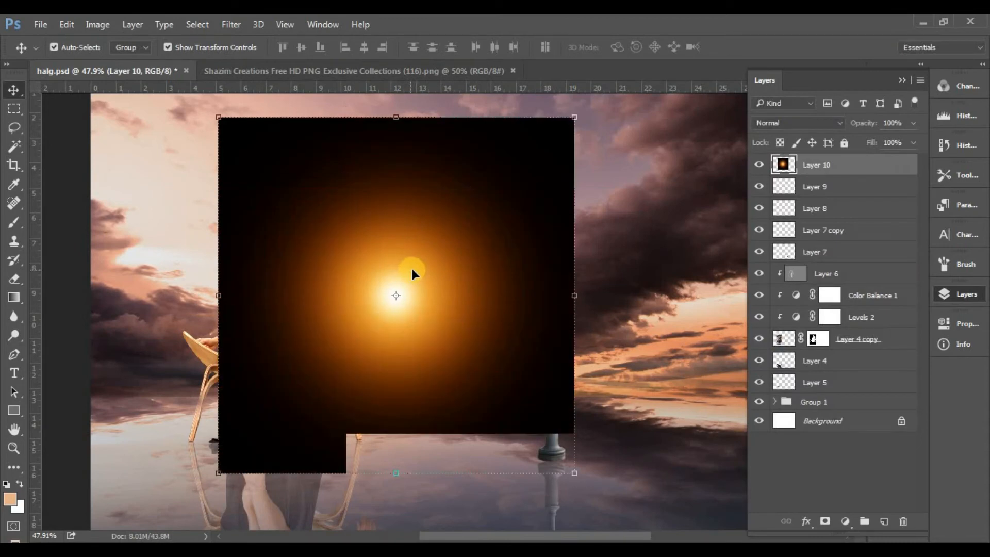
# Set the flare layer's blend mode to Screen and centre its bright core on the street lamp's lantern.
pyautogui.click(789, 123)
pyautogui.click(778, 222)
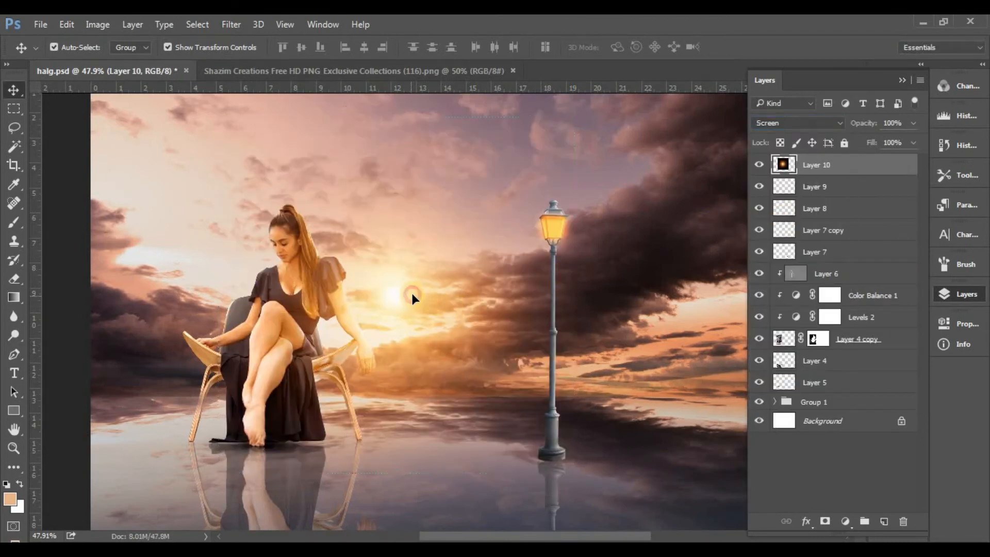
pyautogui.moveTo(411, 291); pyautogui.dragTo(571, 229)
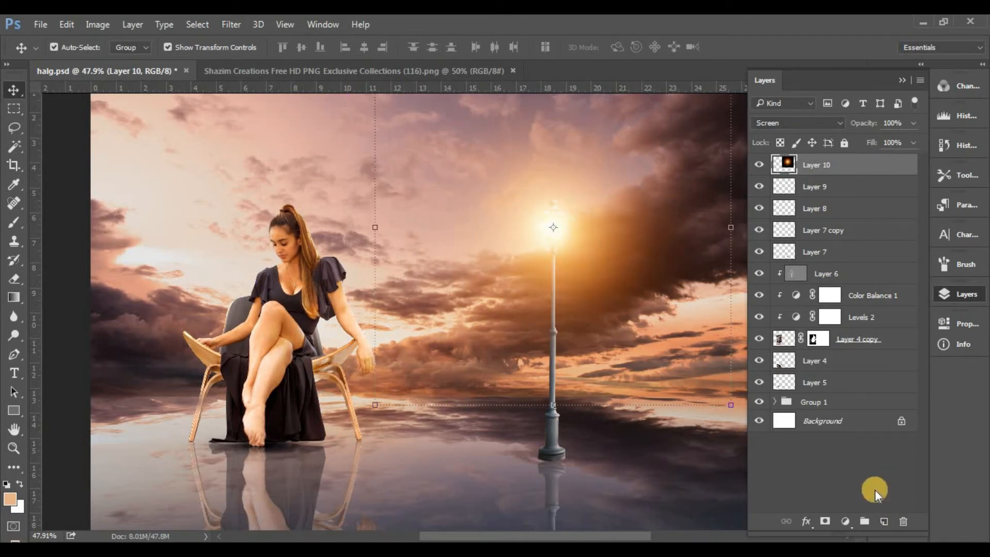
# Add a new layer above the flare layer and choose a bright golden yellow foreground colour.
pyautogui.click(883, 521)
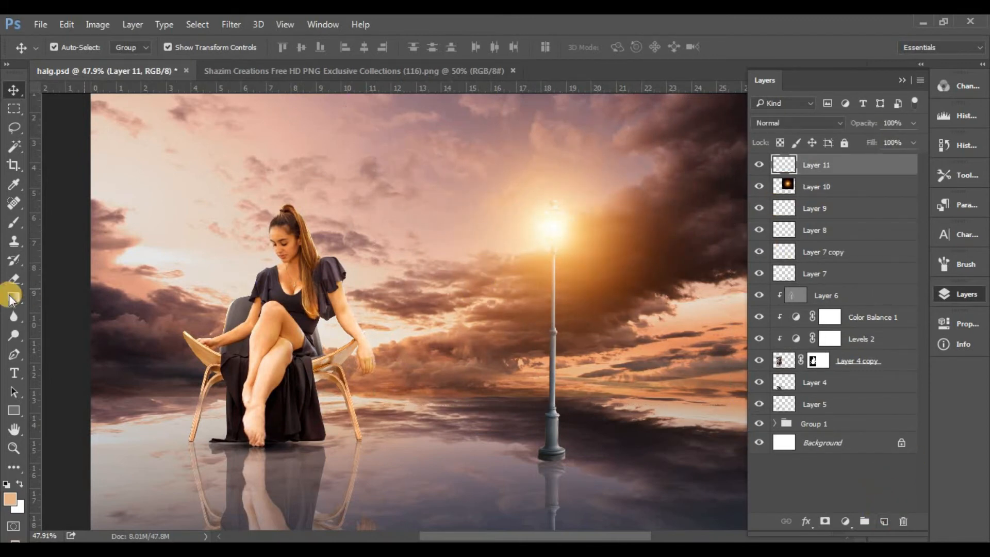
pyautogui.click(14, 223)
pyautogui.click(9, 507)
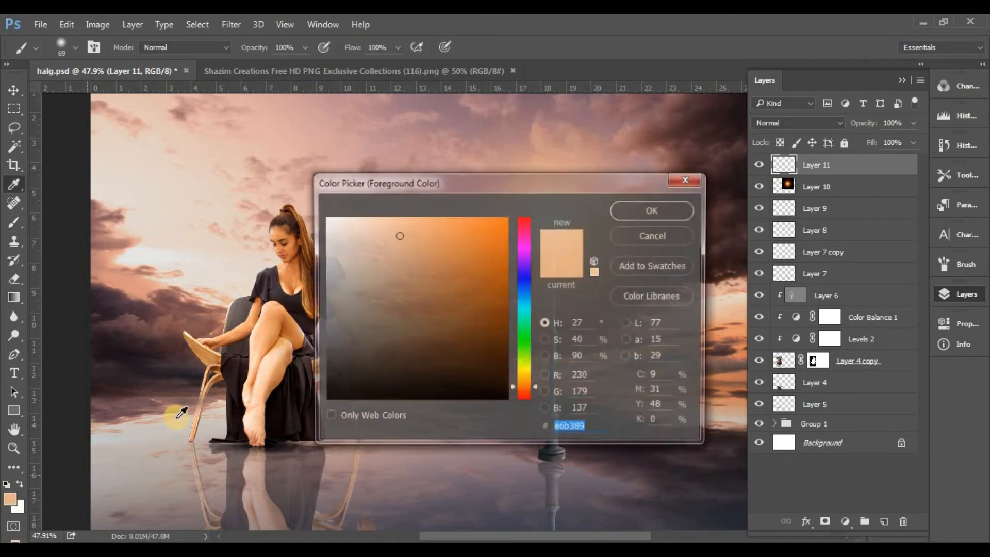
pyautogui.click(486, 229)
pyautogui.moveTo(547, 186); pyautogui.dragTo(549, 266)
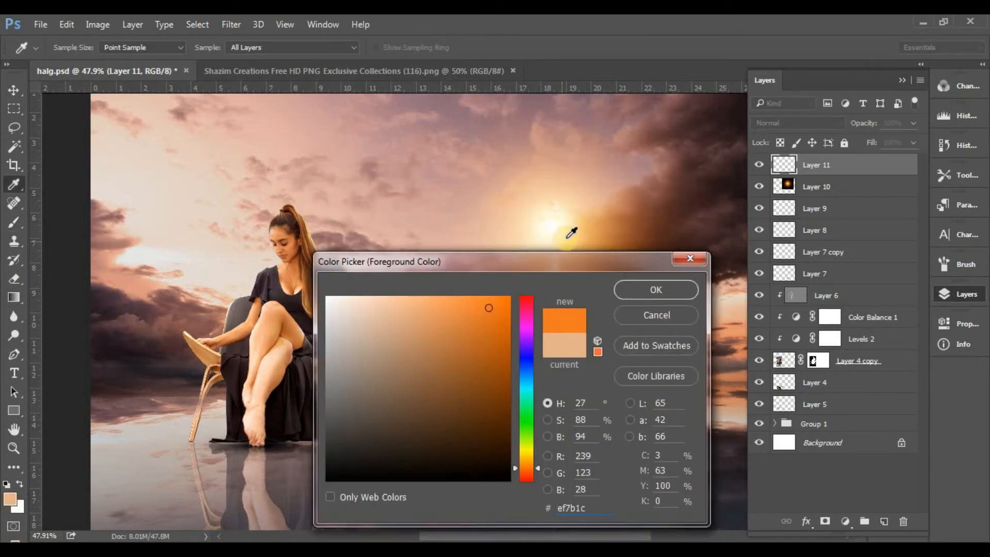
pyautogui.click(551, 226)
pyautogui.click(523, 460)
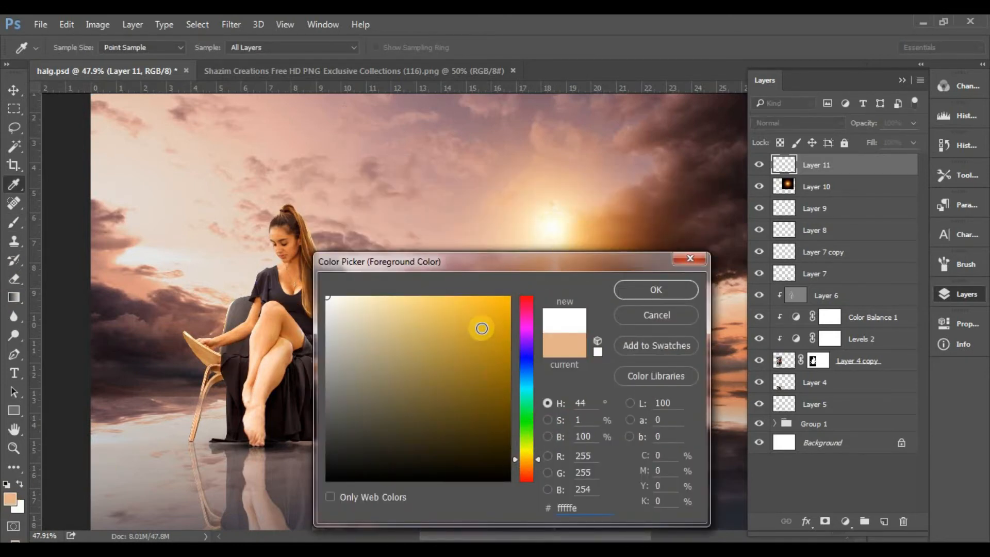
pyautogui.moveTo(479, 327); pyautogui.dragTo(498, 304)
pyautogui.click(664, 293)
# Switch to the Brush tool and set the soft brush size to 338 px.
pyautogui.press('b')
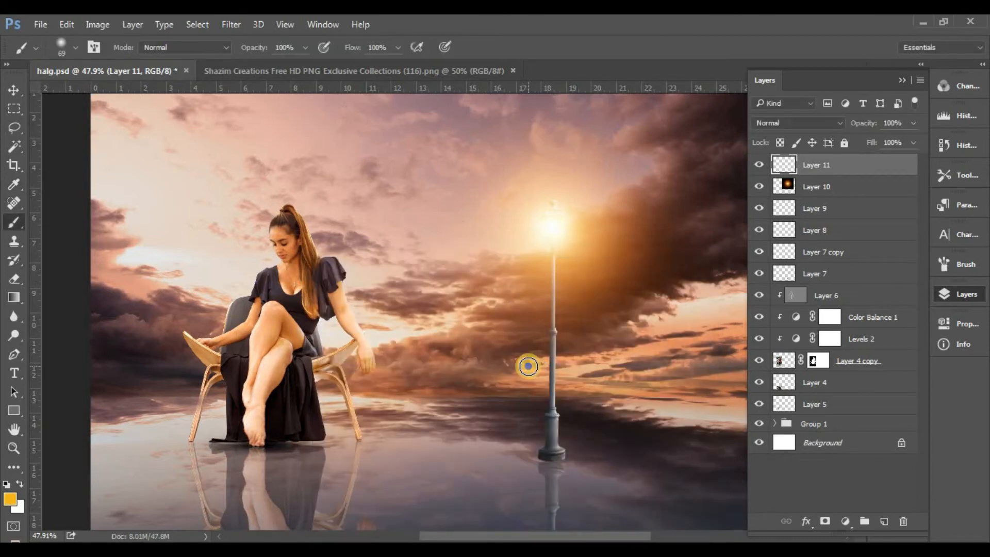
pyautogui.rightClick(526, 361)
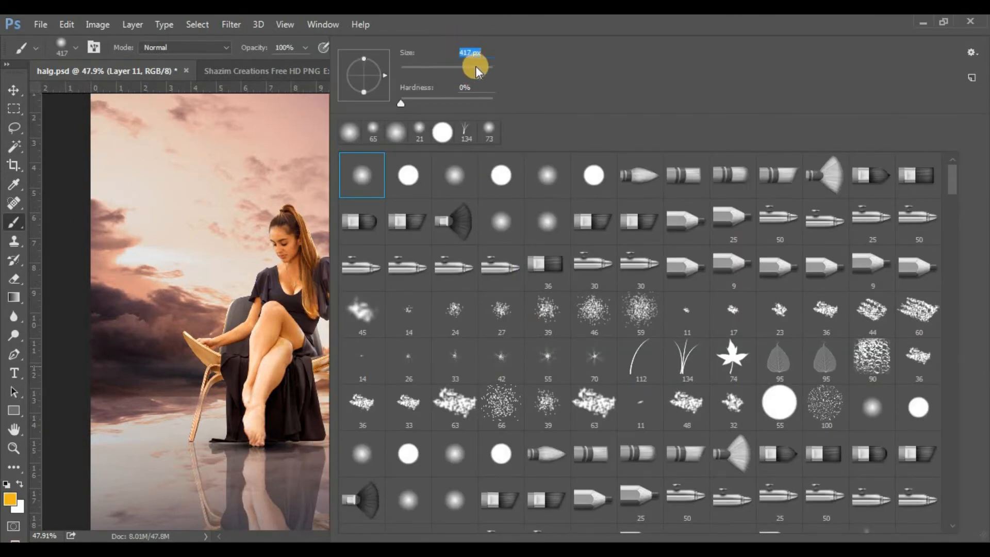
pyautogui.click(83, 231)
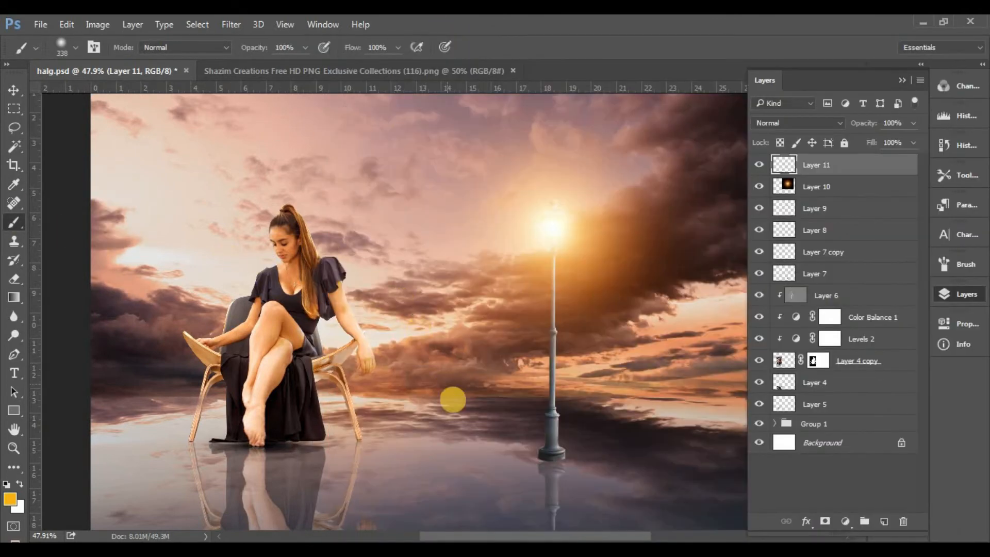
pyautogui.moveTo(495, 416)
pyautogui.mouseDown()
pyautogui.moveTo(427, 392)
pyautogui.moveTo(410, 374)
pyautogui.mouseUp()
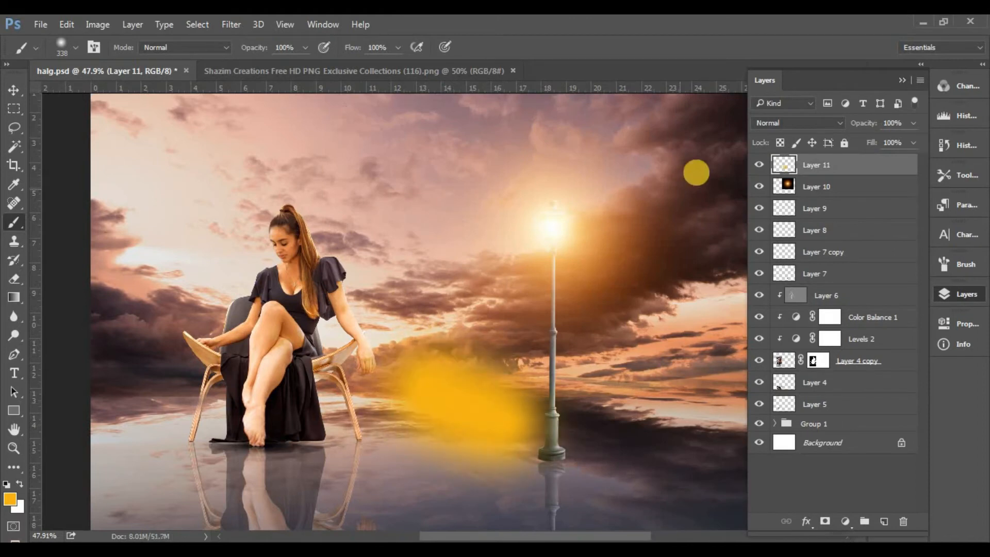
pyautogui.click(762, 123)
pyautogui.click(785, 267)
pyautogui.hotkey('ctrl', 'z')
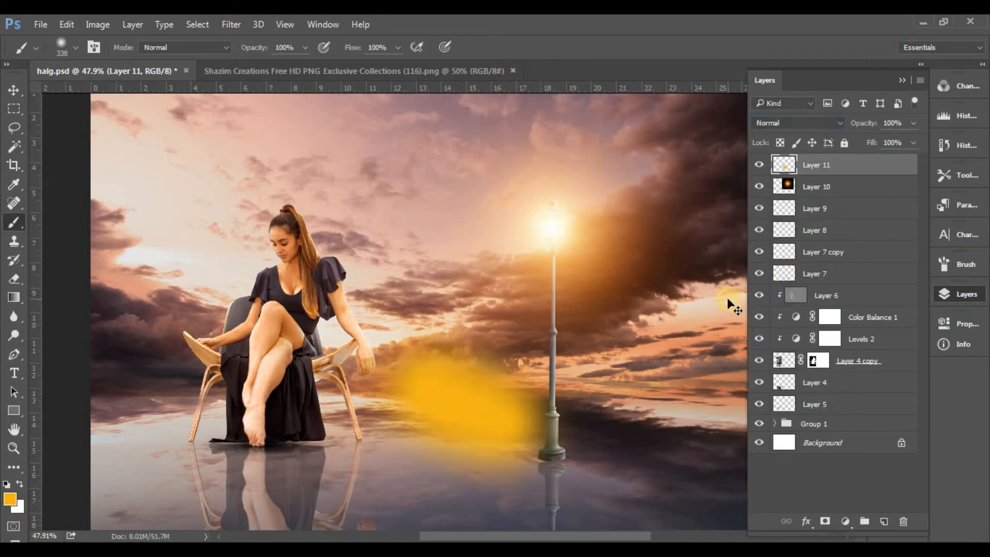
pyautogui.hotkey('ctrl', 'z')
# Set the blend mode of Layer 11 to Overlay and the brush to 37% opacity and 70% flow.
pyautogui.click(791, 122)
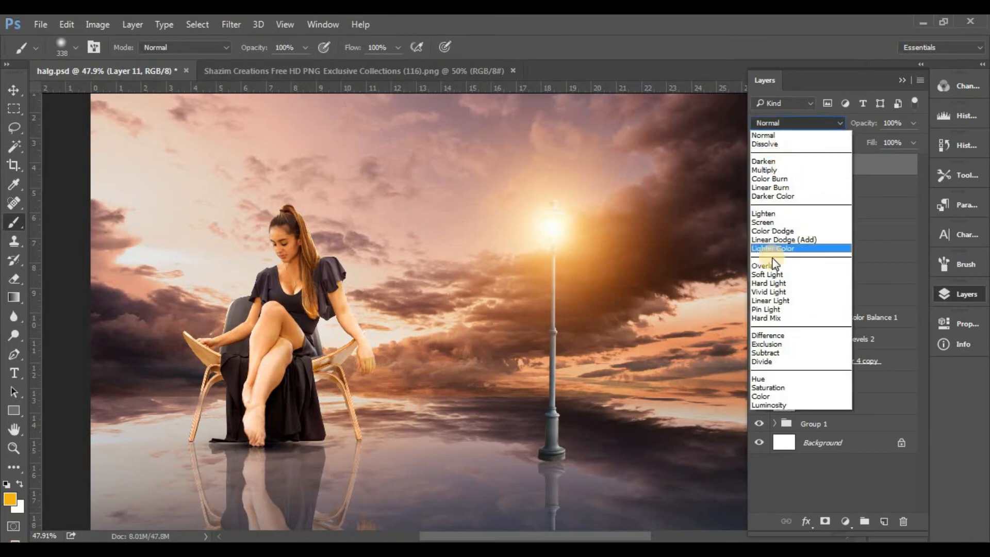
pyautogui.click(779, 262)
pyautogui.moveTo(262, 48); pyautogui.dragTo(219, 48)
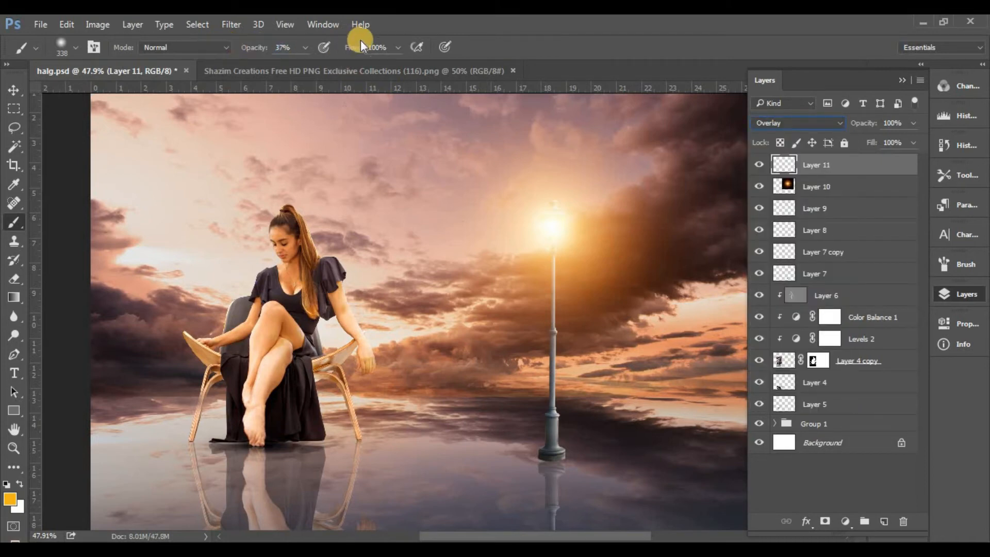
pyautogui.moveTo(361, 40); pyautogui.dragTo(327, 40)
# Paint a golden glow along the horizon and water between the woman and the lamp, then reduce Layer 11's opacity to roughly half.
pyautogui.moveTo(495, 400)
pyautogui.mouseDown()
pyautogui.moveTo(445, 417)
pyautogui.moveTo(425, 391)
pyautogui.moveTo(429, 417)
pyautogui.moveTo(532, 443)
pyautogui.moveTo(536, 458)
pyautogui.moveTo(452, 402)
pyautogui.moveTo(444, 434)
pyautogui.moveTo(460, 441)
pyautogui.moveTo(532, 422)
pyautogui.moveTo(552, 403)
pyautogui.moveTo(406, 394)
pyautogui.mouseUp()
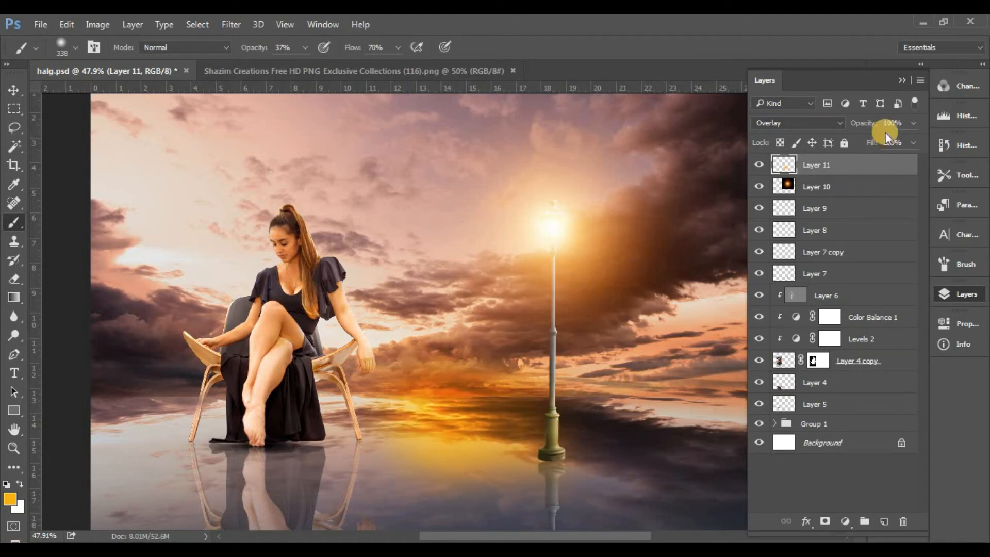
pyautogui.moveTo(865, 128); pyautogui.dragTo(844, 125)
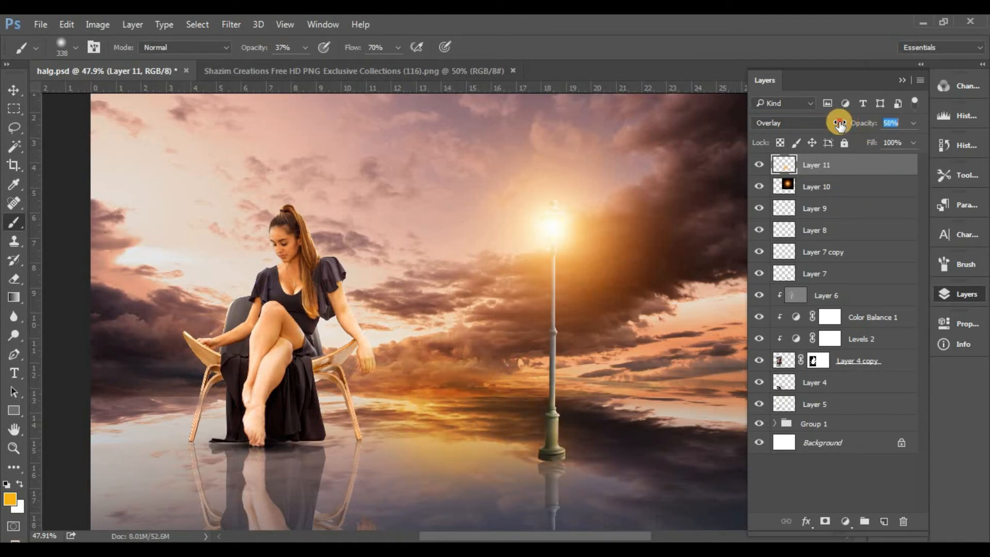
# Add a new layer above Layer 11 and set the foreground colour to black.
pyautogui.click(883, 521)
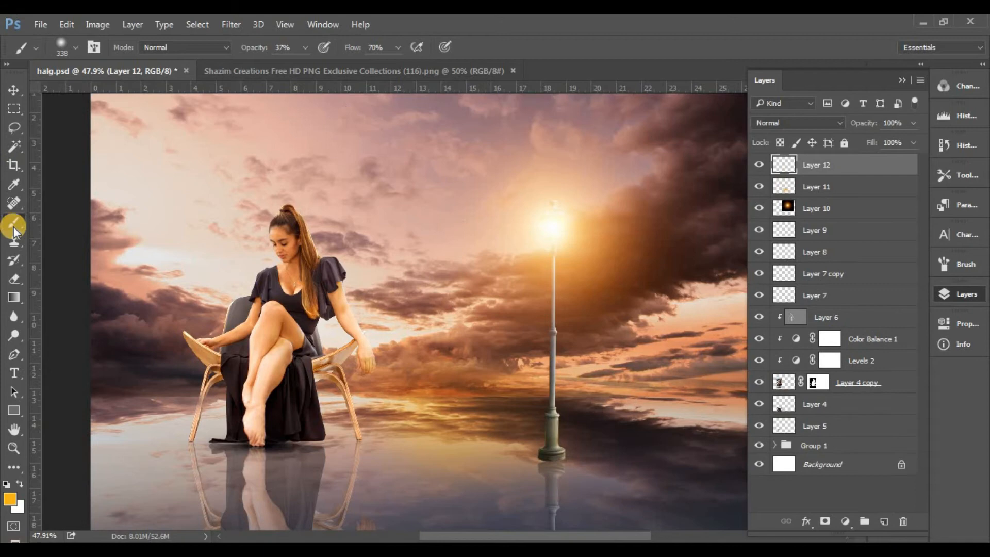
pyautogui.click(10, 498)
pyautogui.moveTo(374, 326); pyautogui.dragTo(326, 480)
pyautogui.click(654, 289)
# Raise the brush opacity to 100% and paint one soft black dab on the water beside the lamp on Layer 12.
pyautogui.press('b')
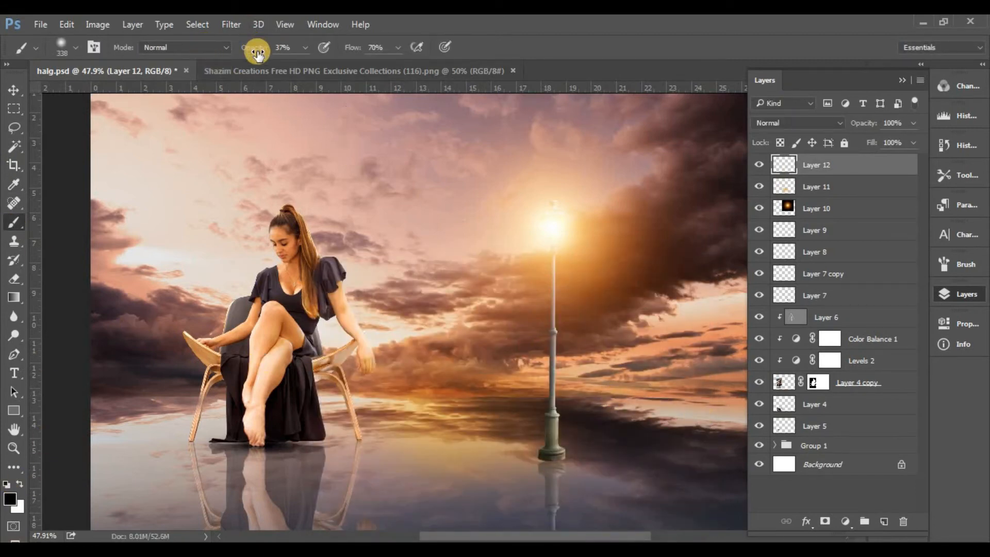
pyautogui.moveTo(256, 49); pyautogui.dragTo(491, 66)
pyautogui.click(451, 438)
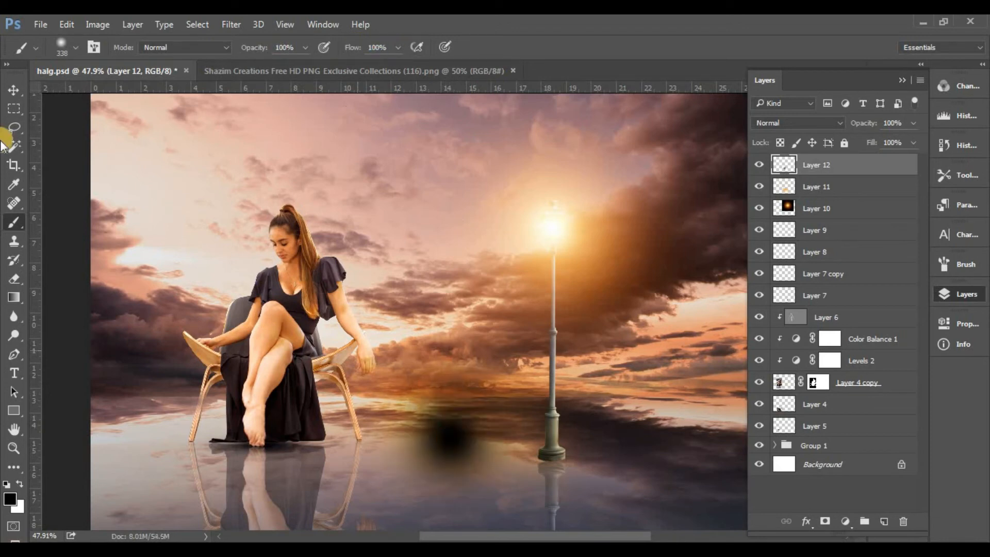
# Flatten the black dab to 15.70% of its height and place it under the lamp base as a contact shadow.
pyautogui.click(13, 90)
pyautogui.moveTo(451, 338)
pyautogui.mouseDown()
pyautogui.moveTo(445, 503)
pyautogui.moveTo(521, 476)
pyautogui.mouseUp()
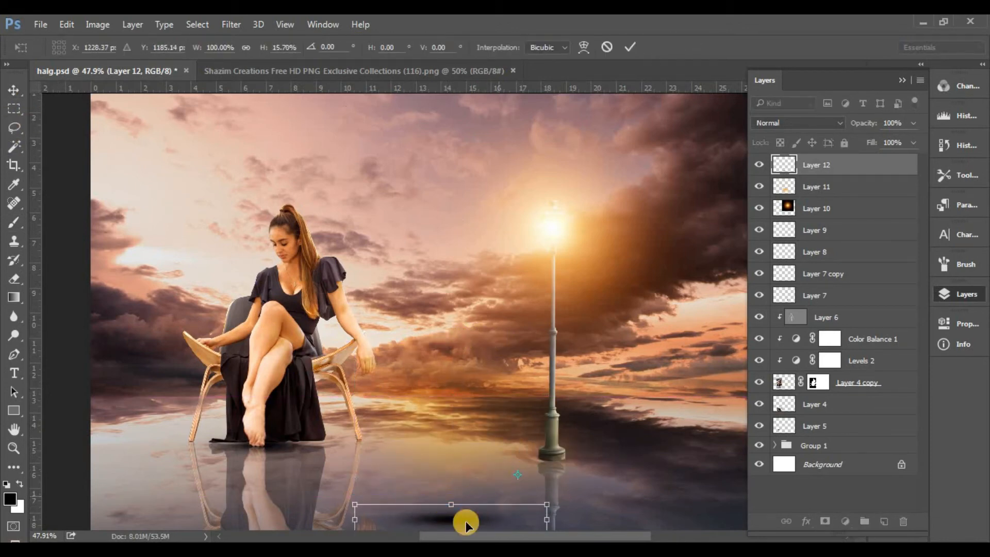
pyautogui.moveTo(466, 524); pyautogui.dragTo(562, 468)
pyautogui.scroll(5, 562, 468)
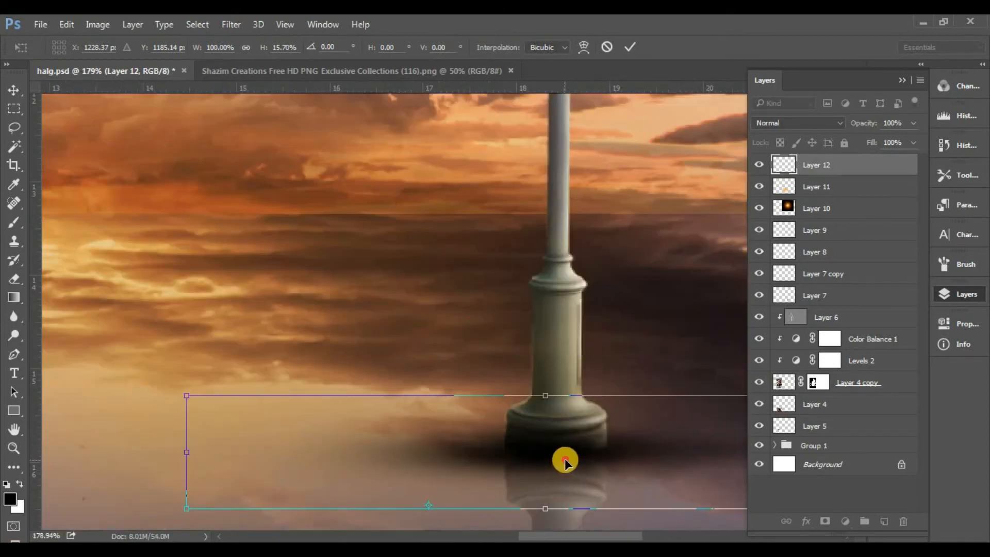
pyautogui.press('Return')
pyautogui.scroll(-5, 569, 412)
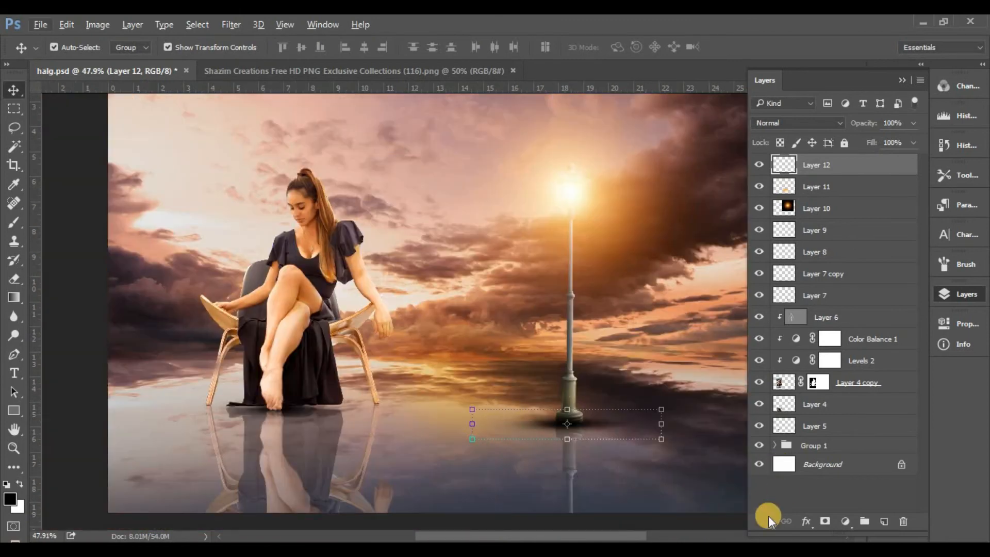
# Lower the opacity of the lamp's contact shadow on Layer 12 to 59%.
pyautogui.click(668, 211)
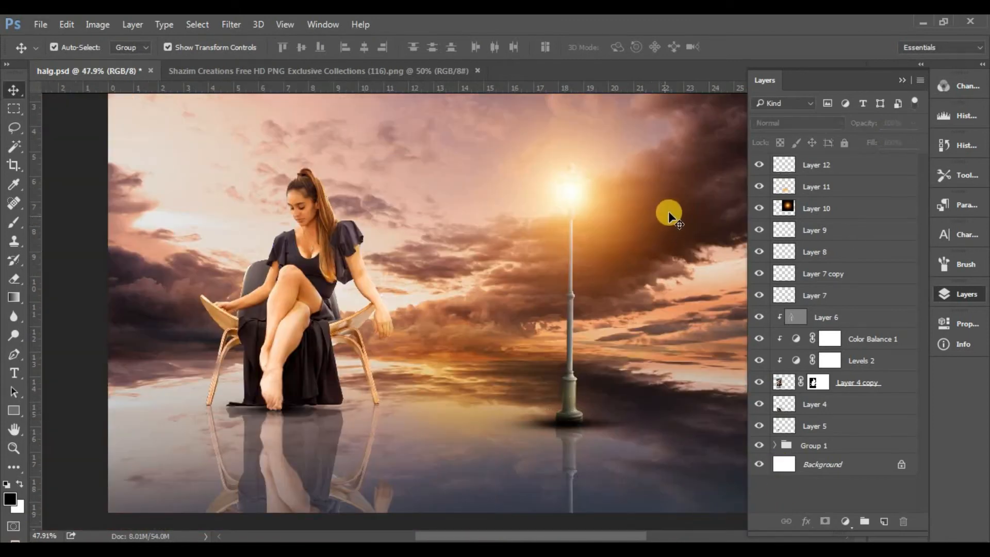
pyautogui.click(880, 164)
pyautogui.moveTo(864, 122); pyautogui.dragTo(838, 128)
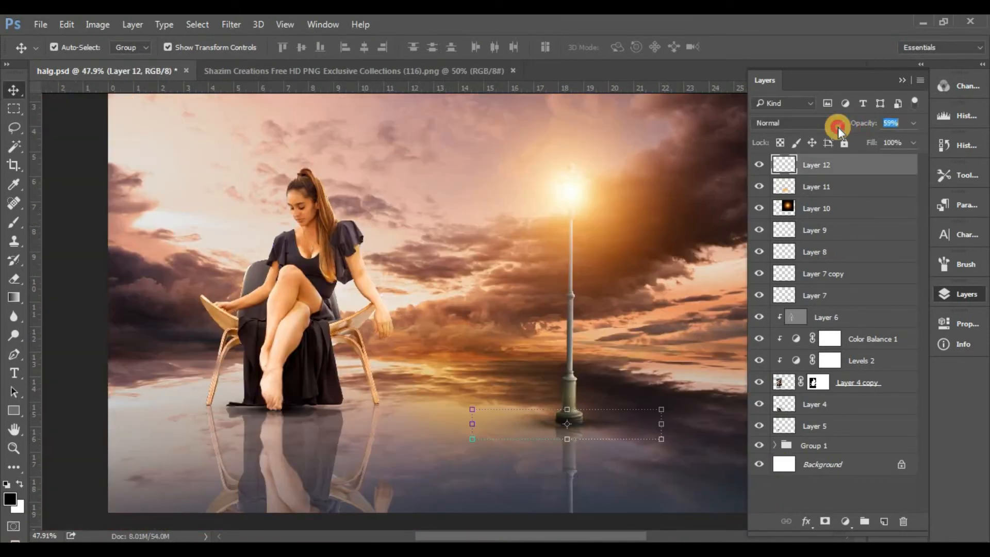
# Put Layers 9, 10, 11 and 12 together into one layer group.
pyautogui.keyDown('ctrl'); pyautogui.click(852, 188); pyautogui.keyUp('ctrl')
pyautogui.keyDown('ctrl'); pyautogui.click(850, 209); pyautogui.keyUp('ctrl')
pyautogui.keyDown('ctrl'); pyautogui.click(854, 235); pyautogui.keyUp('ctrl')
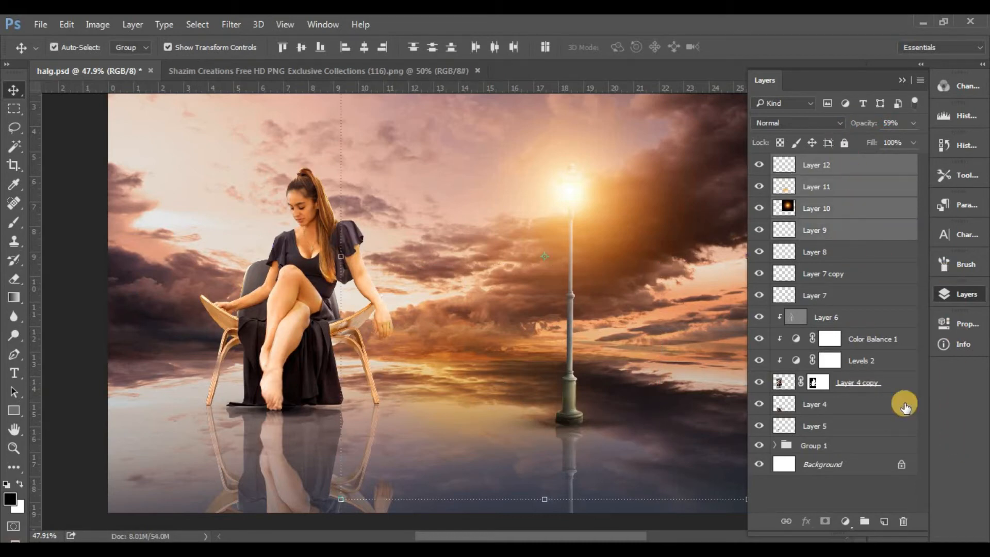
pyautogui.hotkey('ctrl', 'g')
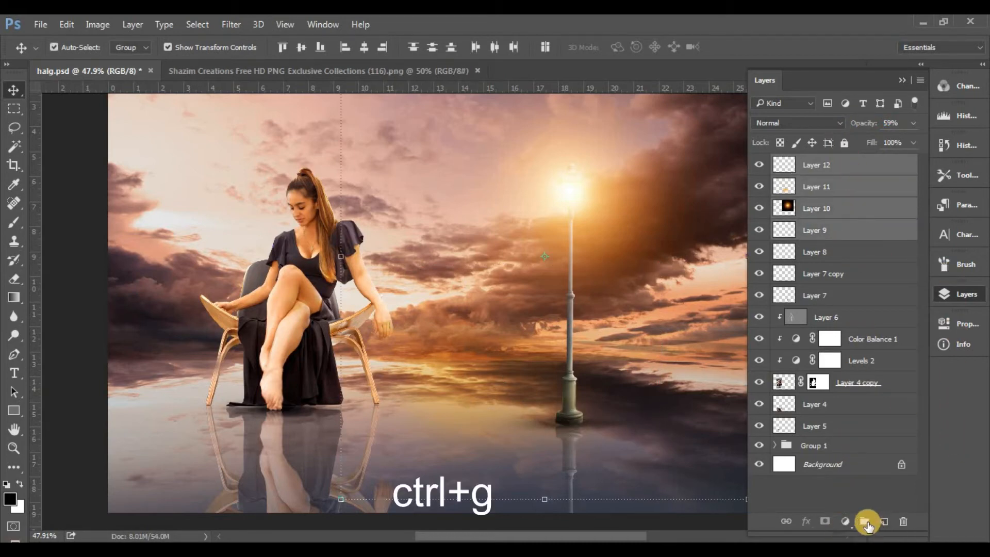
pyautogui.click(866, 522)
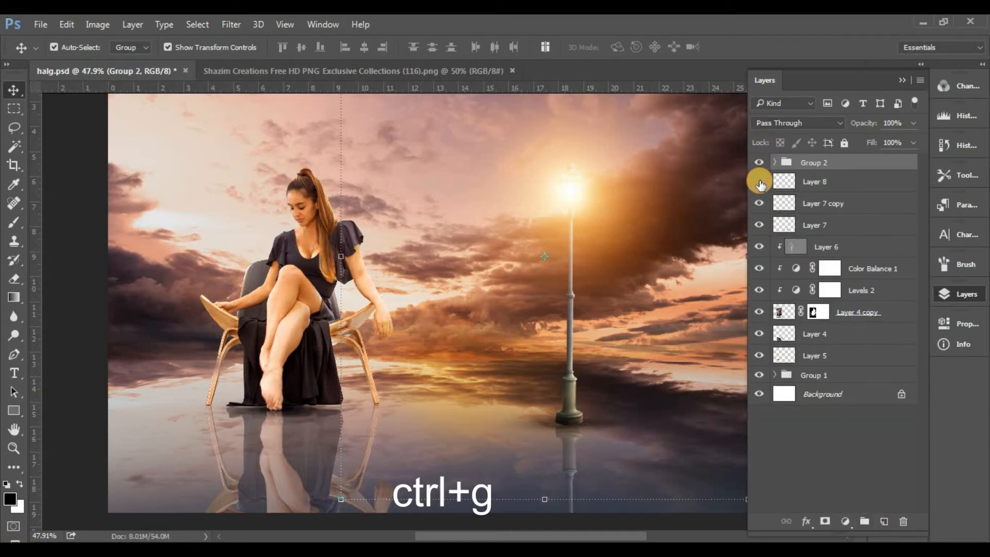
# Add a new layer above Layer 6 and clip it to the woman's layer stack.
pyautogui.click(845, 249)
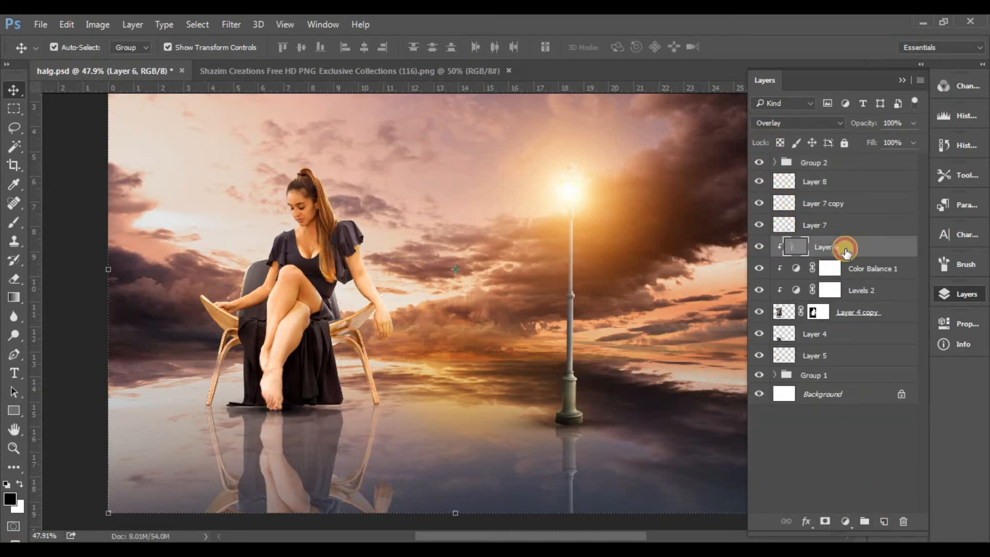
pyautogui.click(884, 522)
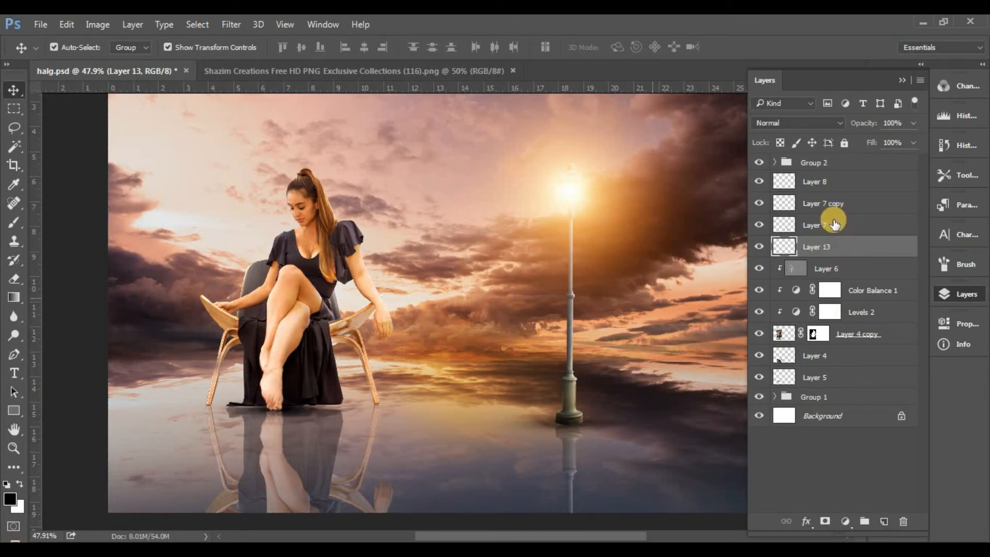
pyautogui.rightClick(884, 252)
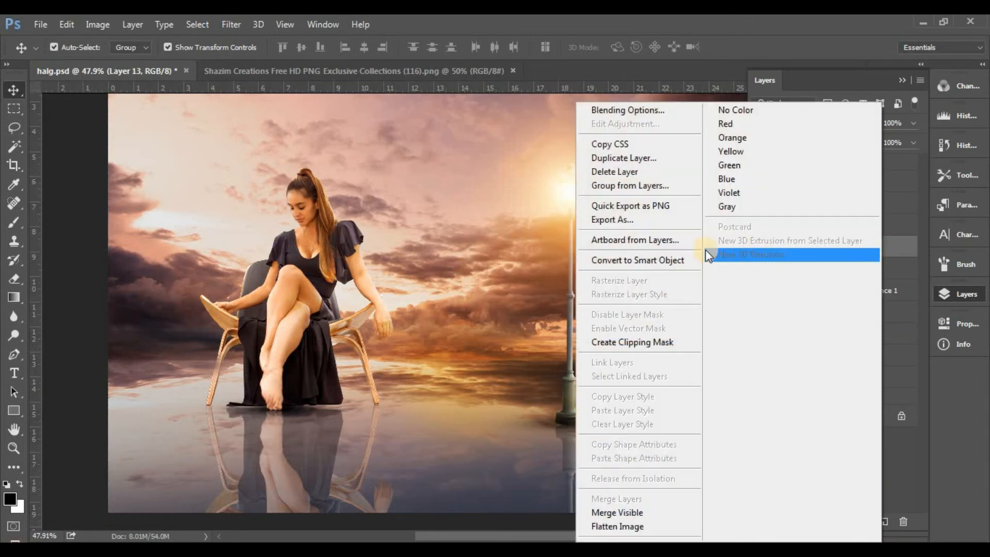
pyautogui.click(644, 342)
# Set the foreground colour to the warm orange eba56d.
pyautogui.click(10, 498)
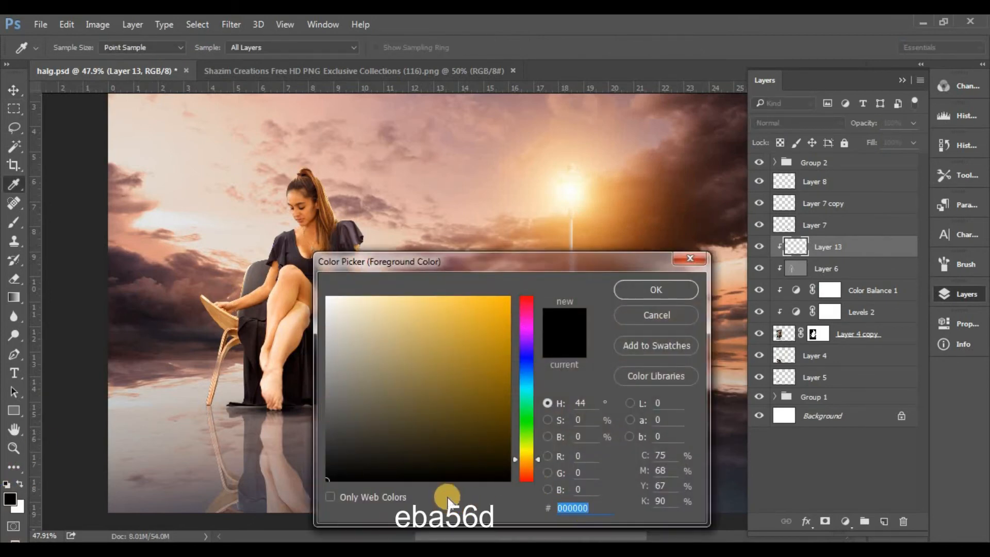
pyautogui.write('e')
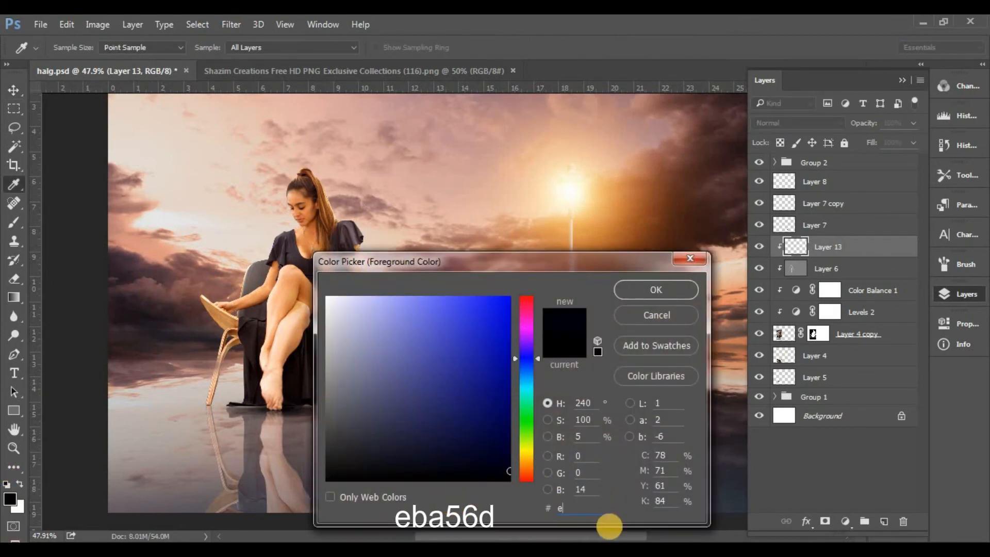
pyautogui.write('ba56d')
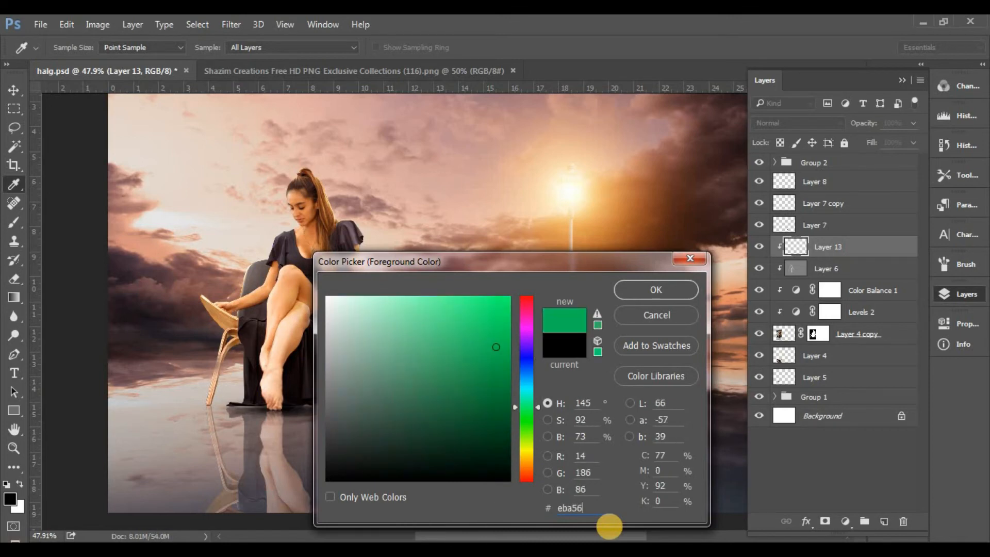
pyautogui.click(653, 292)
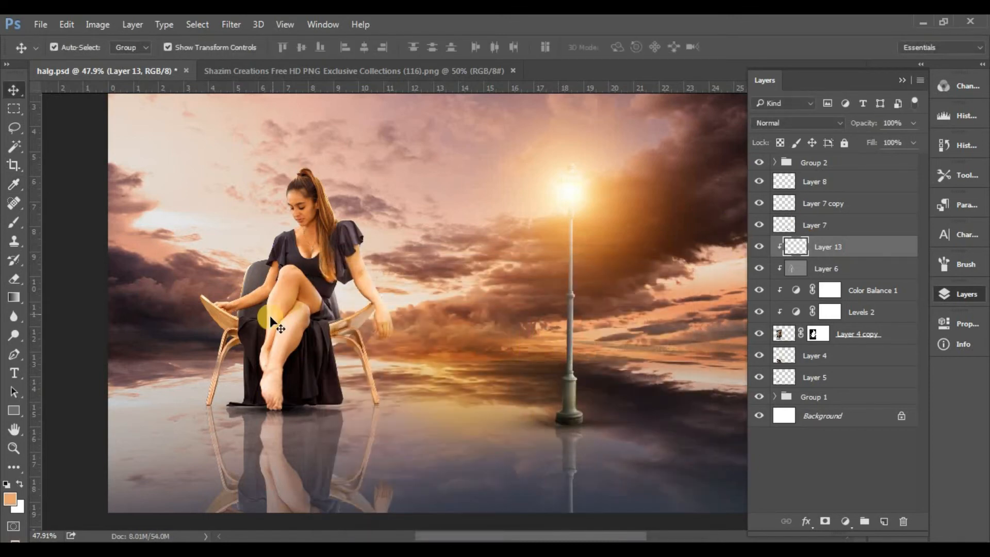
# Choose a soft 417 px brush with 0% hardness and set Layer 13's blend mode to Overlay.
pyautogui.press('b')
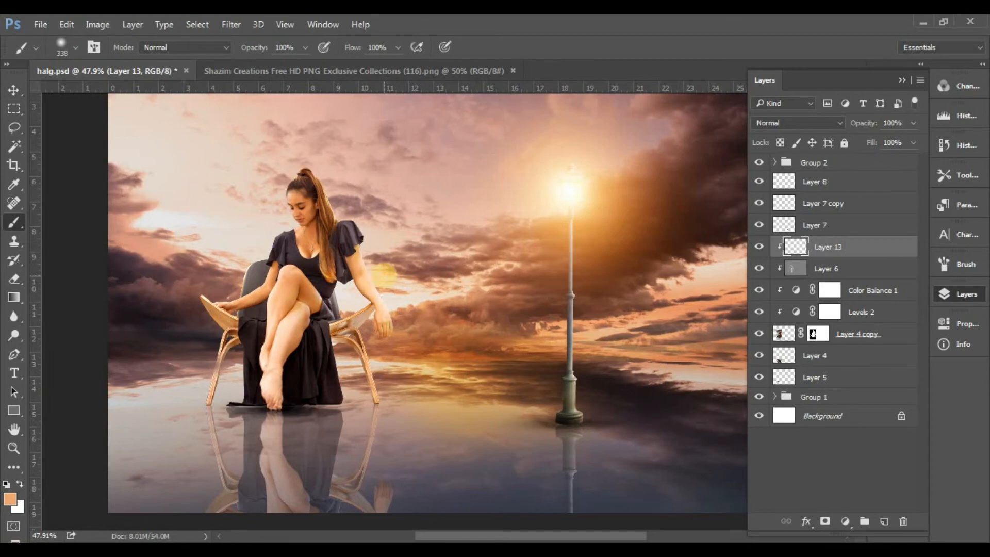
pyautogui.rightClick(403, 249)
pyautogui.moveTo(474, 73); pyautogui.dragTo(480, 72)
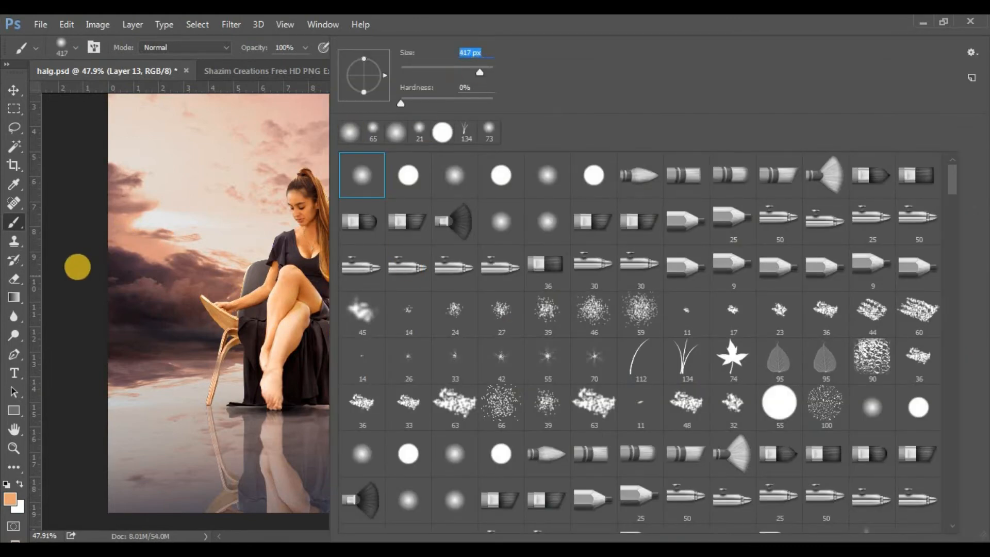
pyautogui.click(161, 241)
pyautogui.click(764, 122)
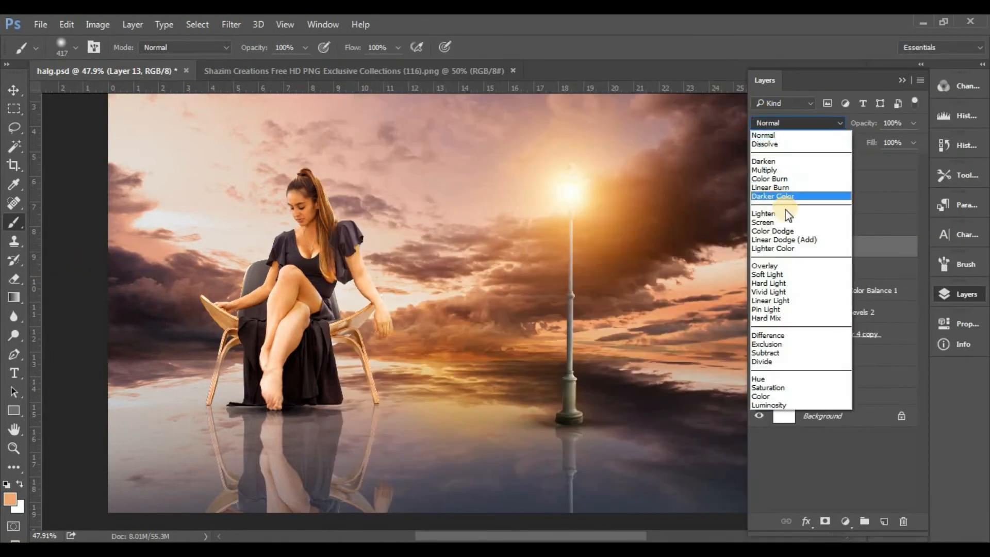
pyautogui.click(773, 267)
# Paint warm light over the woman and chair with brush flow at 52% and opacity at 37%, raised to 52%, and hide Levels 2.
pyautogui.moveTo(259, 47)
pyautogui.mouseDown()
pyautogui.moveTo(226, 46)
pyautogui.moveTo(256, 46)
pyautogui.mouseUp()
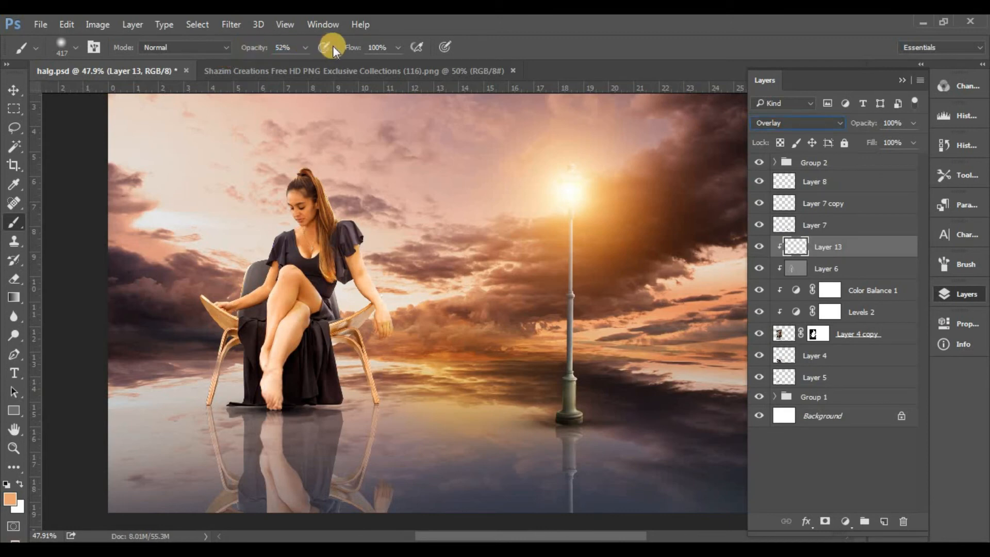
pyautogui.moveTo(349, 47); pyautogui.dragTo(316, 47)
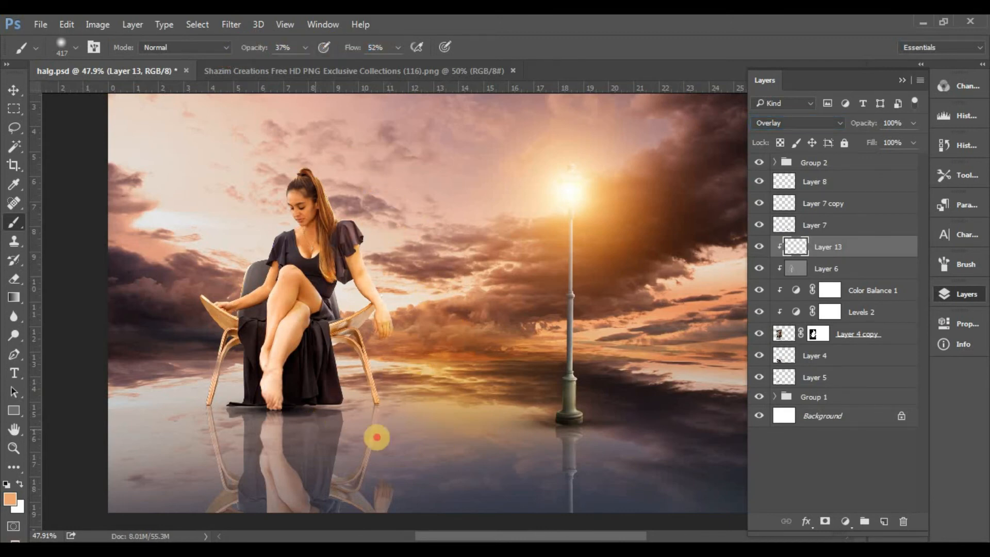
pyautogui.moveTo(227, 472)
pyautogui.mouseDown()
pyautogui.moveTo(157, 334)
pyautogui.moveTo(199, 297)
pyautogui.mouseUp()
pyautogui.moveTo(151, 266); pyautogui.dragTo(245, 185)
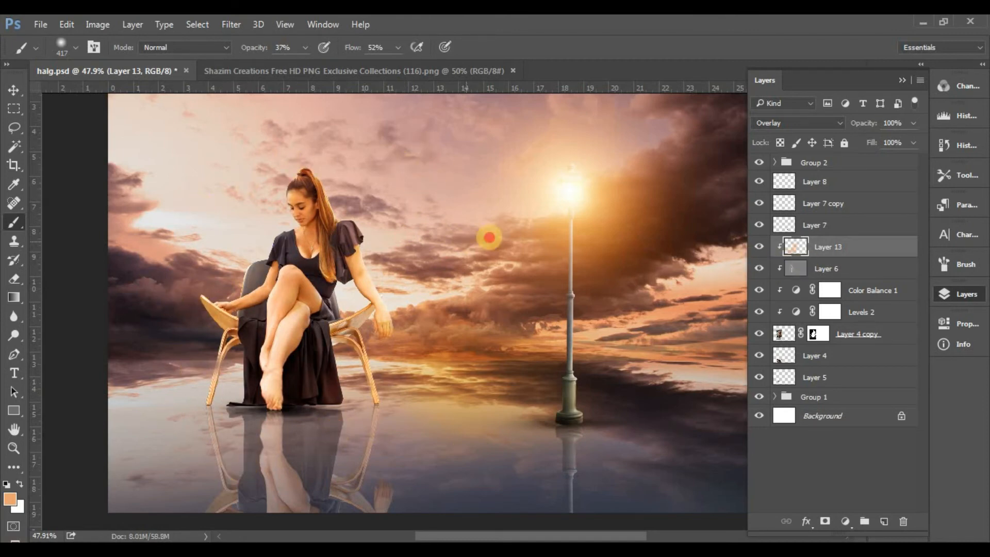
pyautogui.moveTo(253, 48)
pyautogui.mouseDown()
pyautogui.moveTo(265, 48)
pyautogui.moveTo(240, 50)
pyautogui.mouseUp()
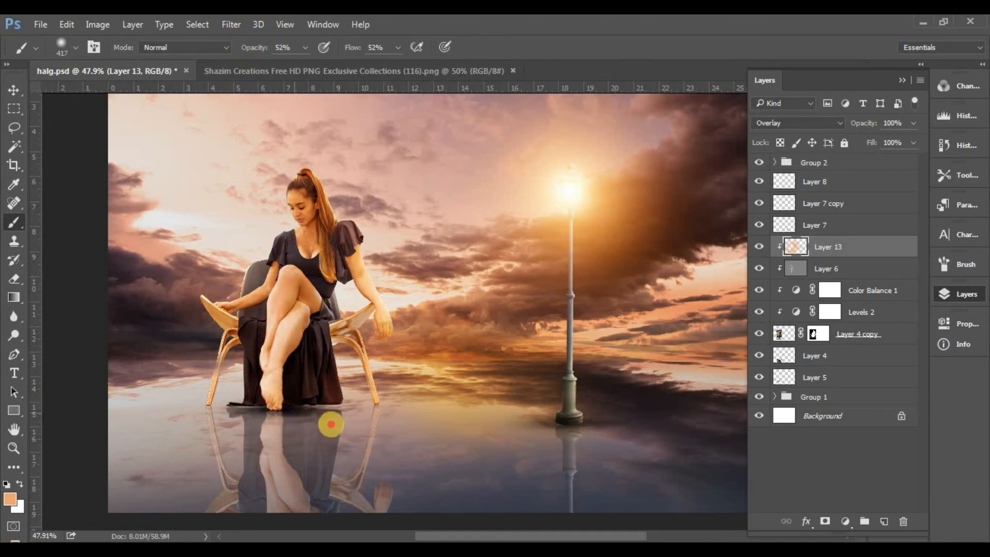
pyautogui.scroll(-5, 461, 159)
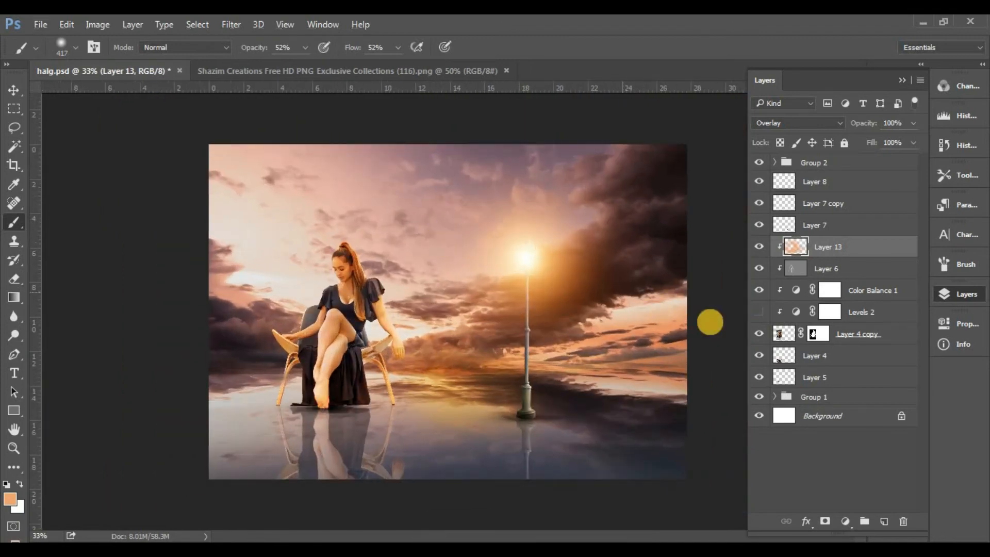
# Add a new Overlay layer above Group 2 and set the brush to 41% opacity and 77% flow.
pyautogui.click(873, 162)
pyautogui.click(885, 520)
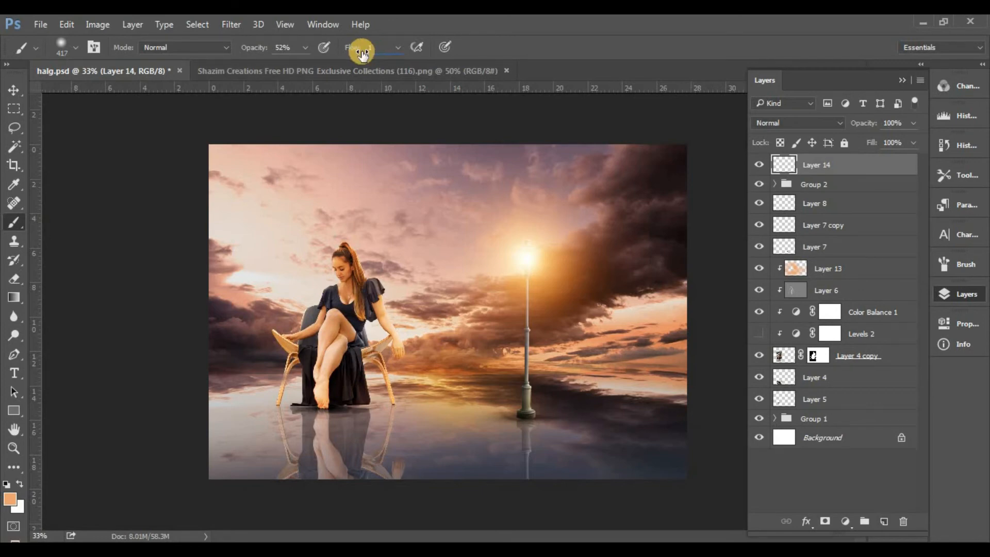
pyautogui.moveTo(260, 50); pyautogui.dragTo(250, 47)
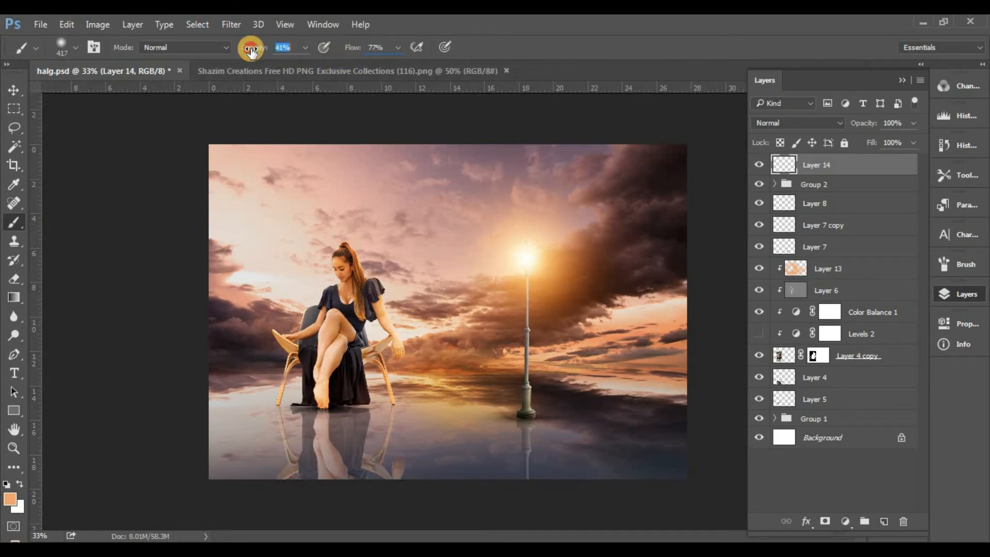
pyautogui.click(788, 122)
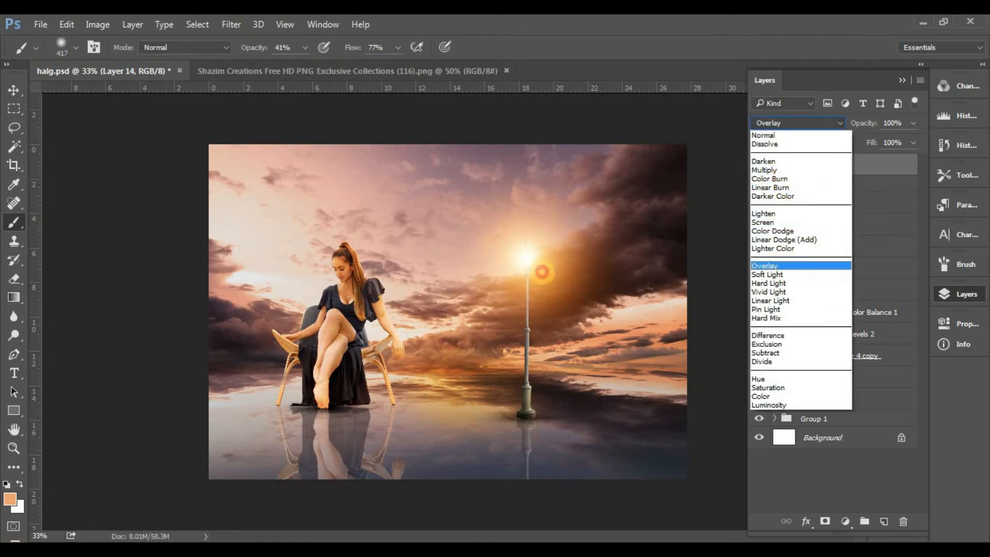
pyautogui.click(764, 265)
# Paint orange light across the sky and horizon around the lamp and woman, and reduce Layer 14's opacity to 75%.
pyautogui.moveTo(442, 283)
pyautogui.mouseDown()
pyautogui.moveTo(482, 325)
pyautogui.moveTo(606, 400)
pyautogui.mouseUp()
pyautogui.moveTo(517, 417)
pyautogui.mouseDown()
pyautogui.moveTo(411, 242)
pyautogui.moveTo(380, 226)
pyautogui.mouseUp()
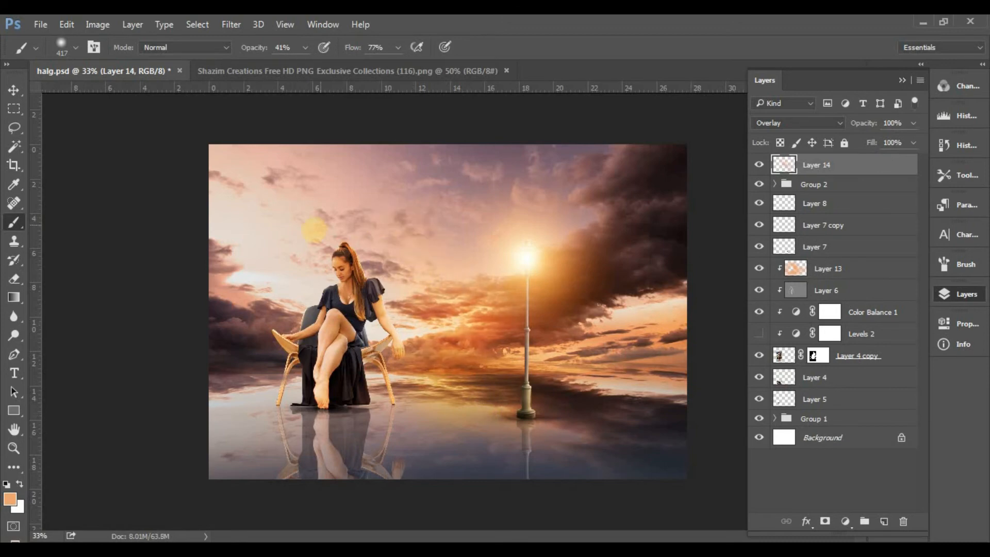
pyautogui.moveTo(253, 315)
pyautogui.mouseDown()
pyautogui.moveTo(274, 332)
pyautogui.moveTo(258, 340)
pyautogui.moveTo(263, 375)
pyautogui.moveTo(281, 385)
pyautogui.mouseUp()
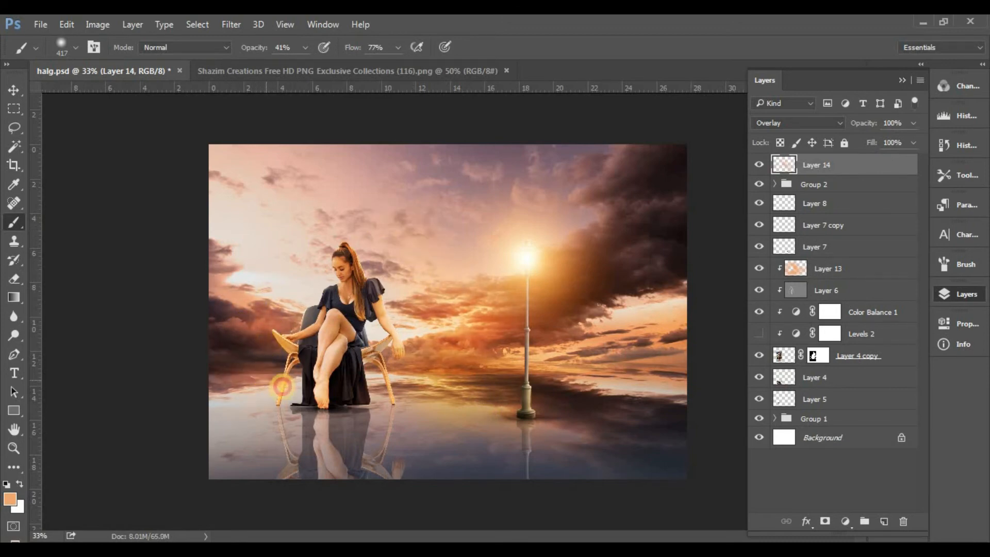
pyautogui.scroll(-2, 507, 309)
pyautogui.scroll(4, 457, 309)
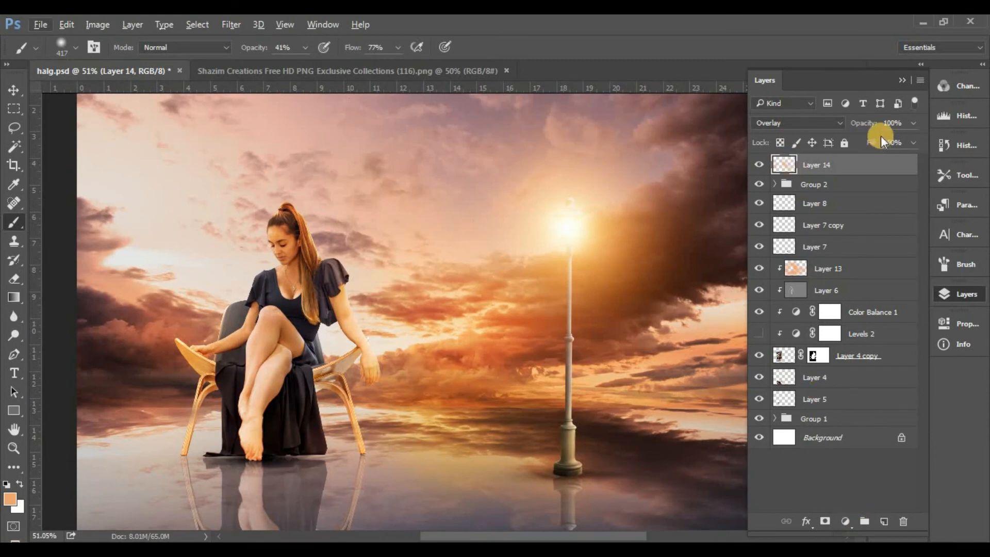
pyautogui.moveTo(866, 123); pyautogui.dragTo(846, 123)
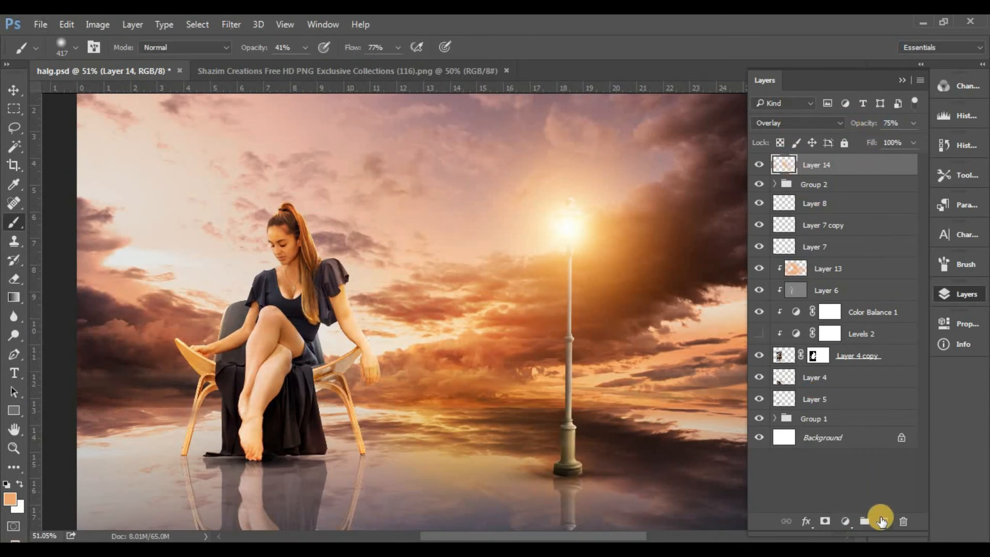
# Add a layer above Layer 14, paint an orange dab at 100% brush opacity beside the woman's shoulder, and blend it as Overlay.
pyautogui.click(881, 521)
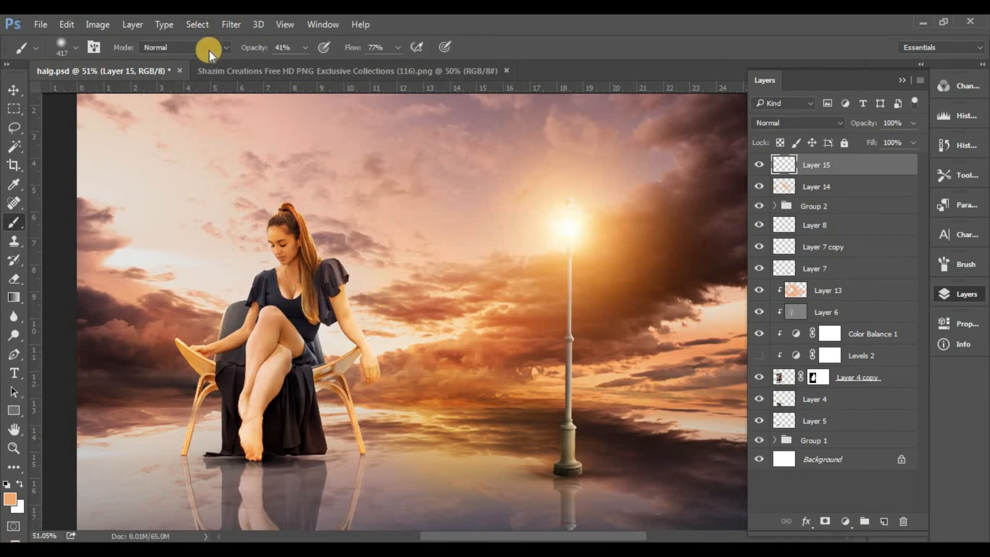
pyautogui.press('0')
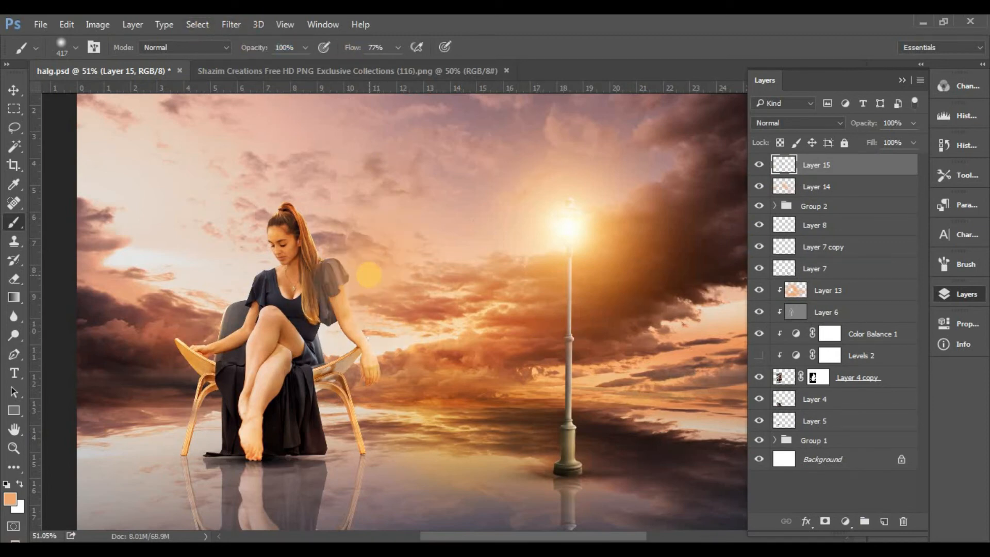
pyautogui.click(798, 124)
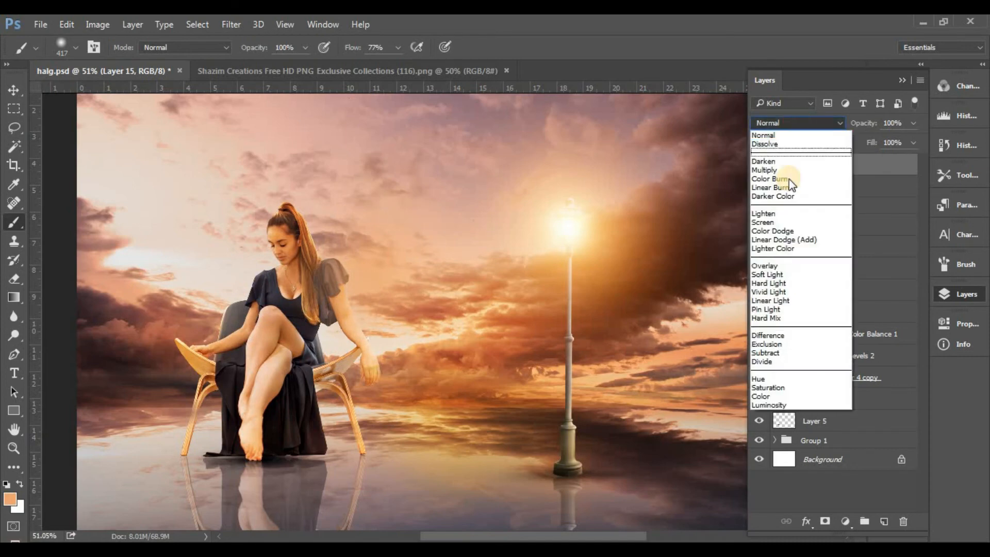
pyautogui.click(768, 266)
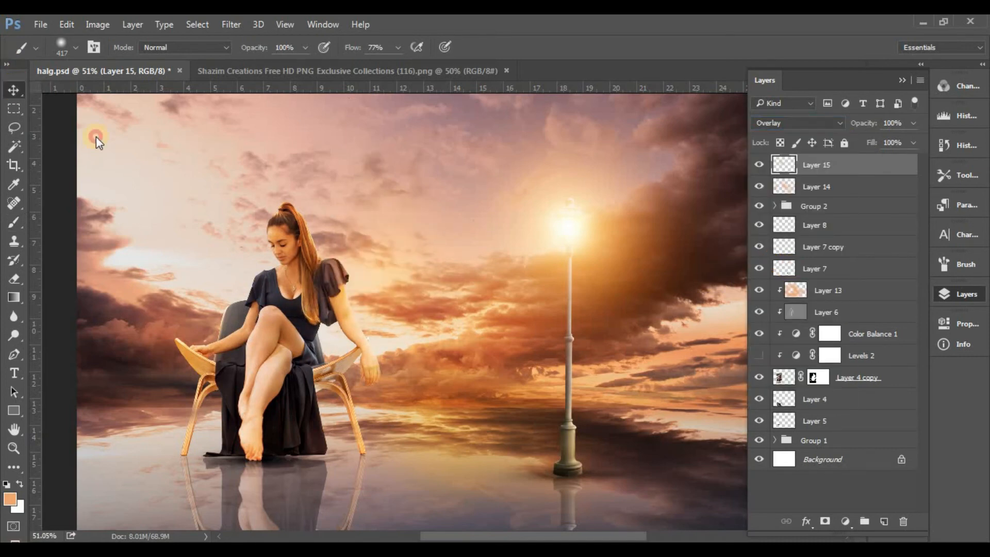
# Move the orange glow on Layer 15 slightly up and away from the woman's shoulder, towards the lamp.
pyautogui.hotkey('ctrl', 't')
pyautogui.moveTo(372, 267)
pyautogui.mouseDown()
pyautogui.moveTo(404, 244)
pyautogui.moveTo(385, 258)
pyautogui.mouseUp()
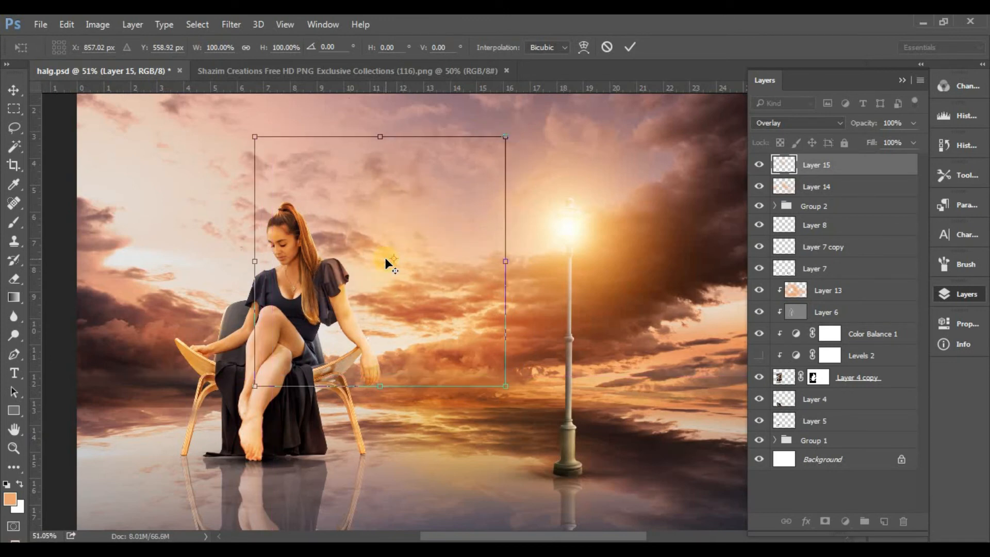
pyautogui.doubleClick(425, 280)
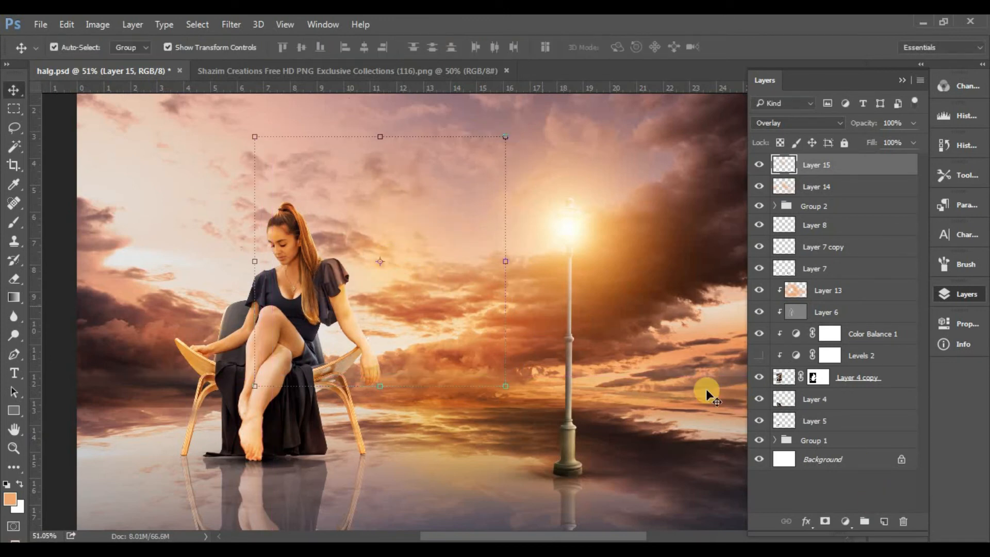
# Shift the upright lamp post on Layer 7 copy towards cyan and yellow with a Color Balance adjustment.
pyautogui.click(850, 500)
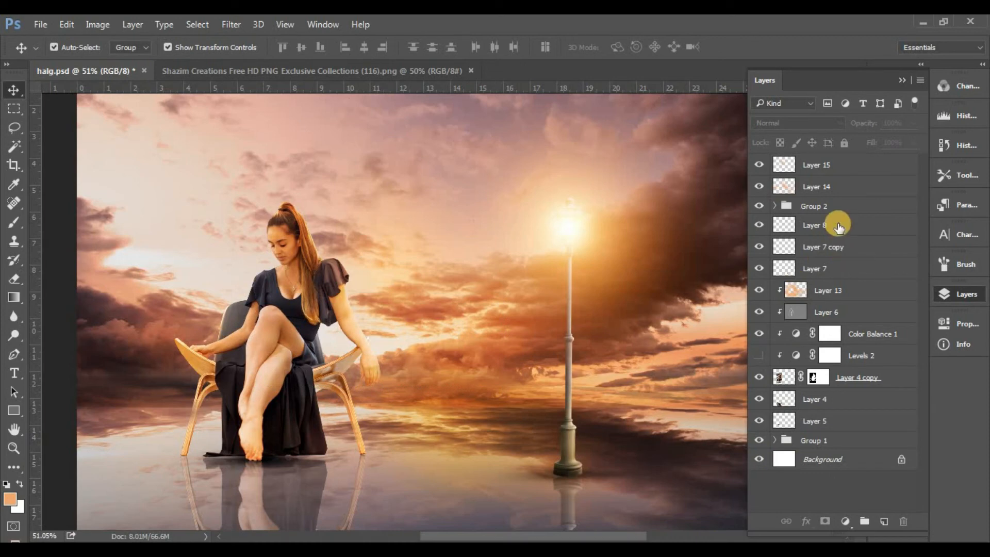
pyautogui.click(826, 241)
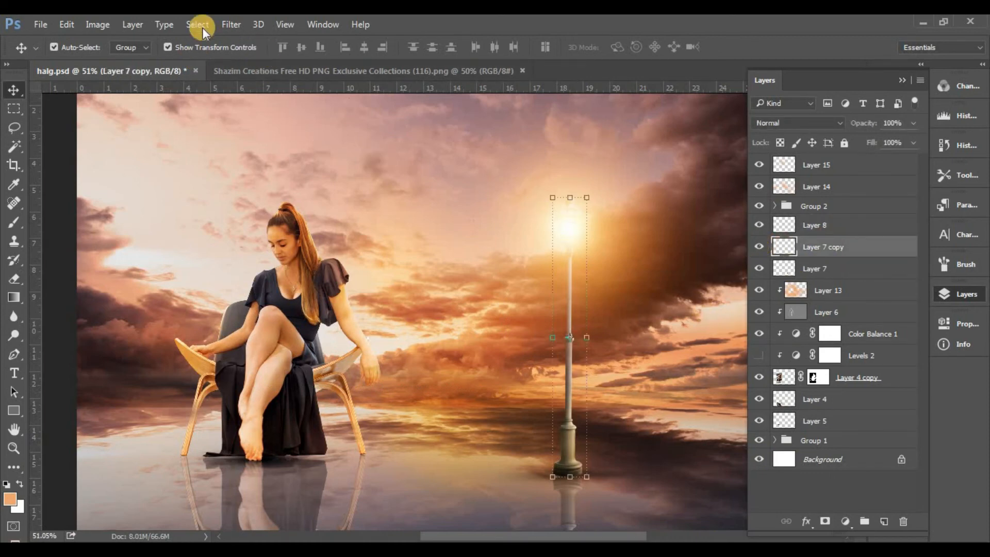
pyautogui.click(98, 24)
pyautogui.moveTo(122, 60)
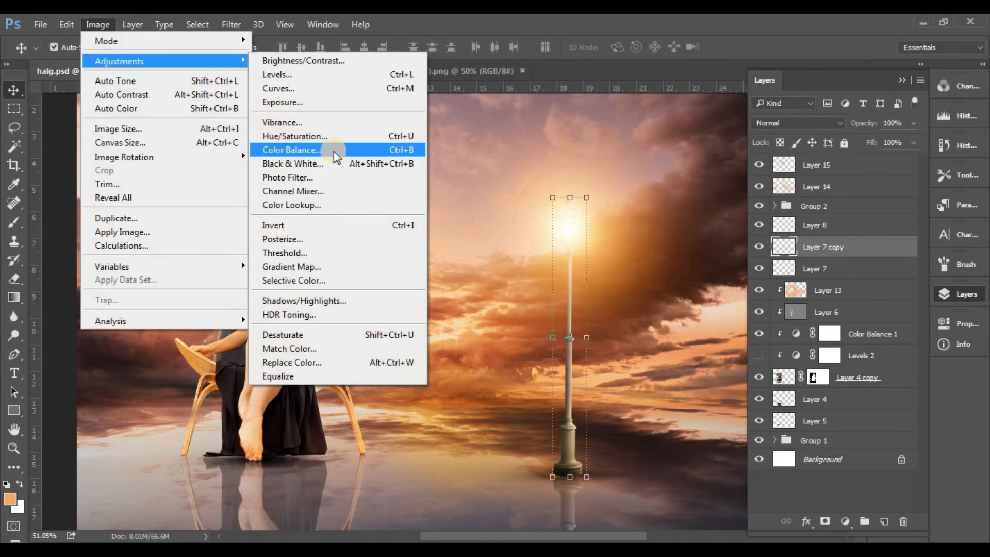
pyautogui.click(334, 153)
pyautogui.moveTo(770, 178); pyautogui.dragTo(765, 177)
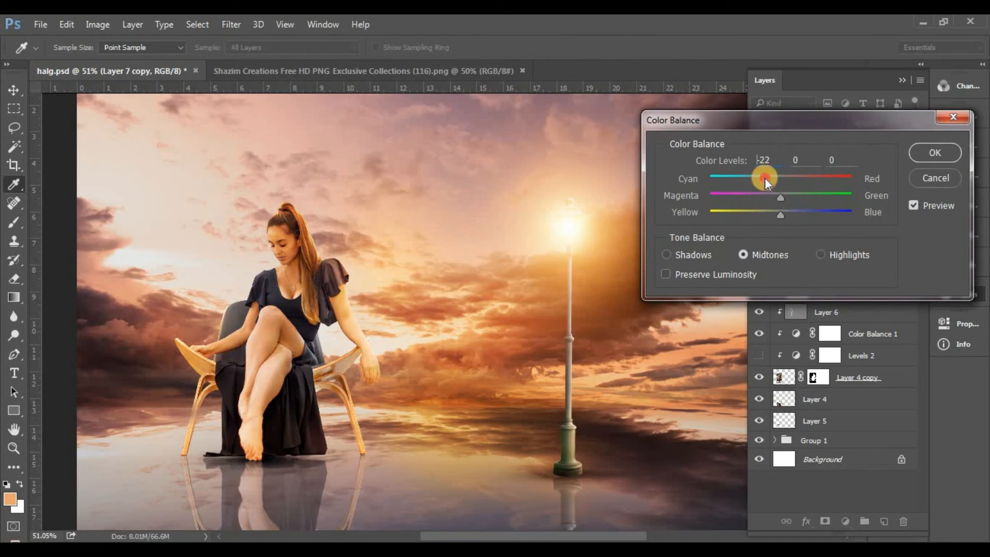
pyautogui.moveTo(780, 213)
pyautogui.mouseDown()
pyautogui.moveTo(795, 210)
pyautogui.moveTo(764, 214)
pyautogui.mouseUp()
pyautogui.moveTo(781, 178); pyautogui.dragTo(794, 180)
pyautogui.moveTo(790, 215); pyautogui.dragTo(775, 232)
pyautogui.click(935, 152)
# Apply a Color Balance of -22, 0, -8 to the lamp's reflection on Layer 7.
pyautogui.click(856, 268)
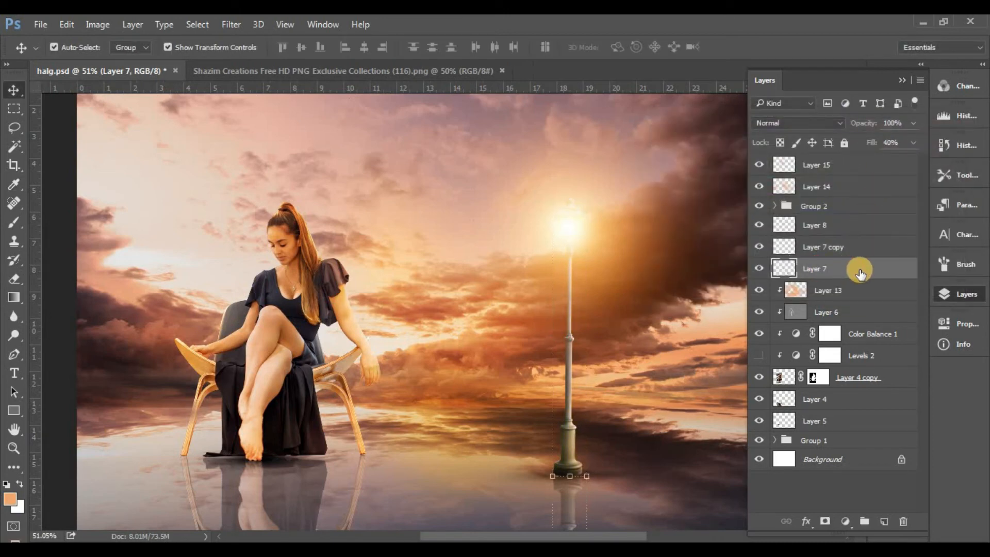
pyautogui.hotkey('ctrl', 'b')
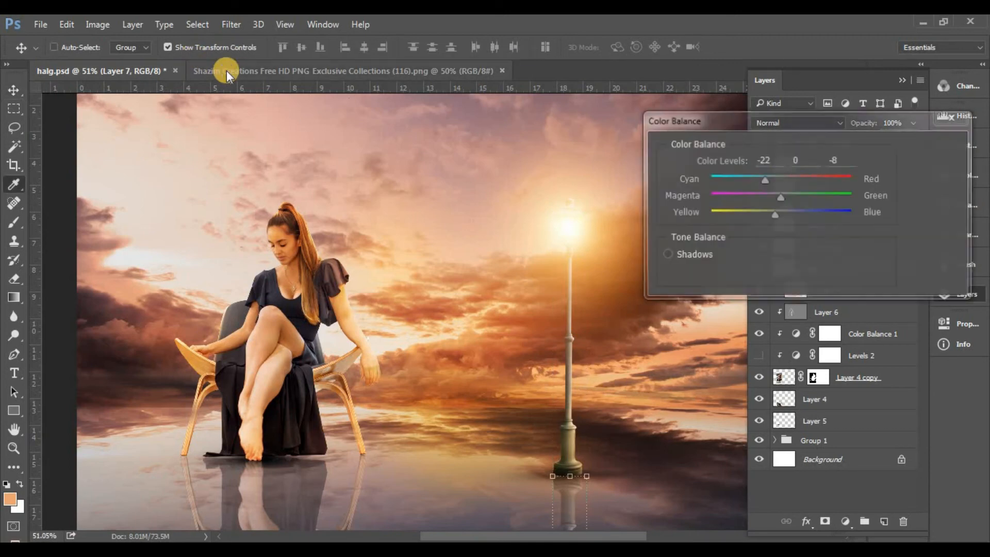
pyautogui.click(948, 152)
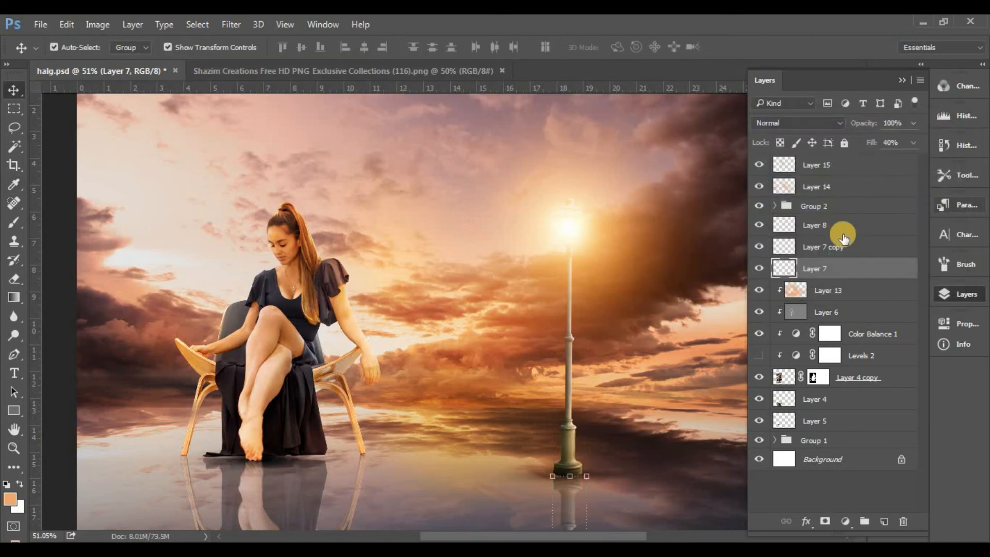
# Duplicate the upright lamp post on Layer 7 copy.
pyautogui.click(846, 249)
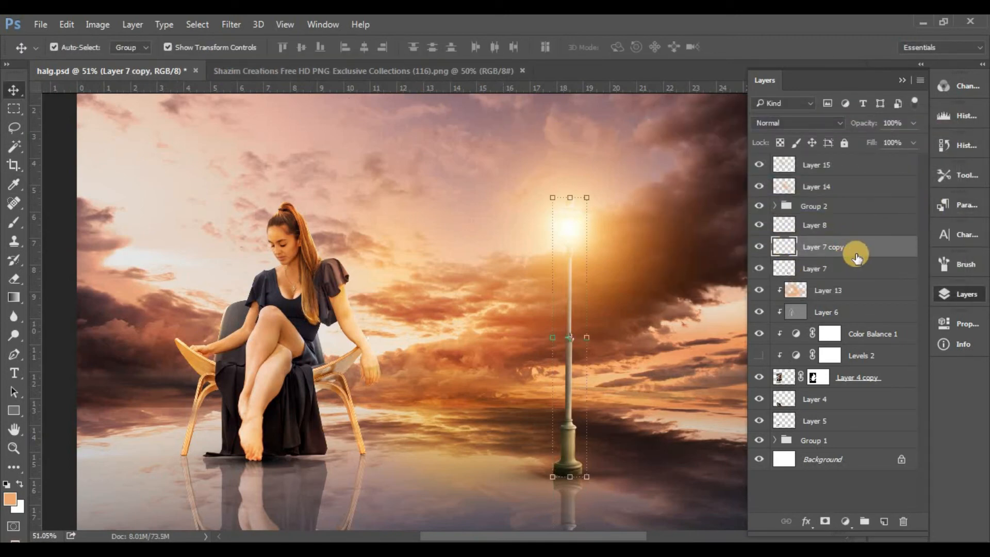
pyautogui.hotkey('ctrl', 'j')
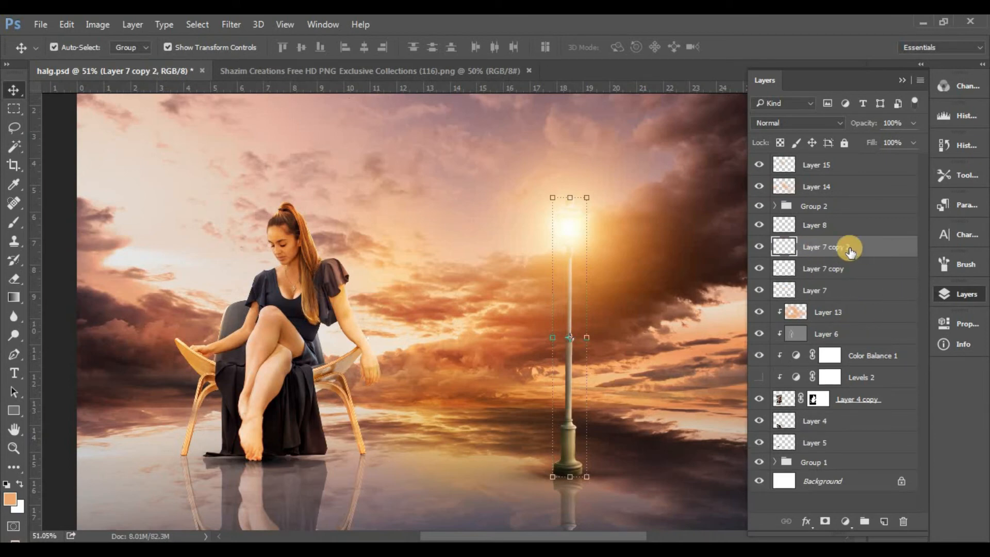
pyautogui.click(234, 18)
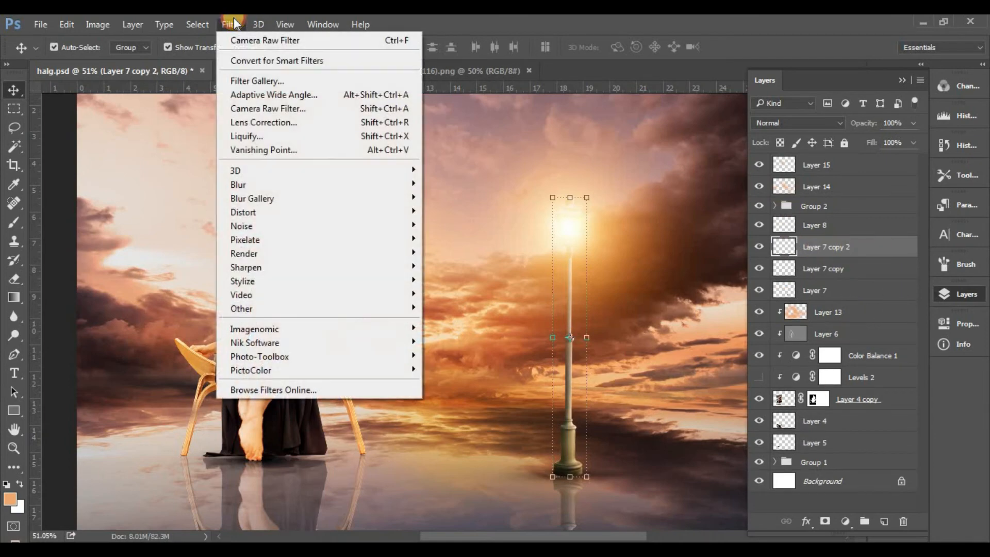
pyautogui.click(588, 277)
pyautogui.moveTo(588, 277); pyautogui.dragTo(641, 281)
pyautogui.click(835, 248)
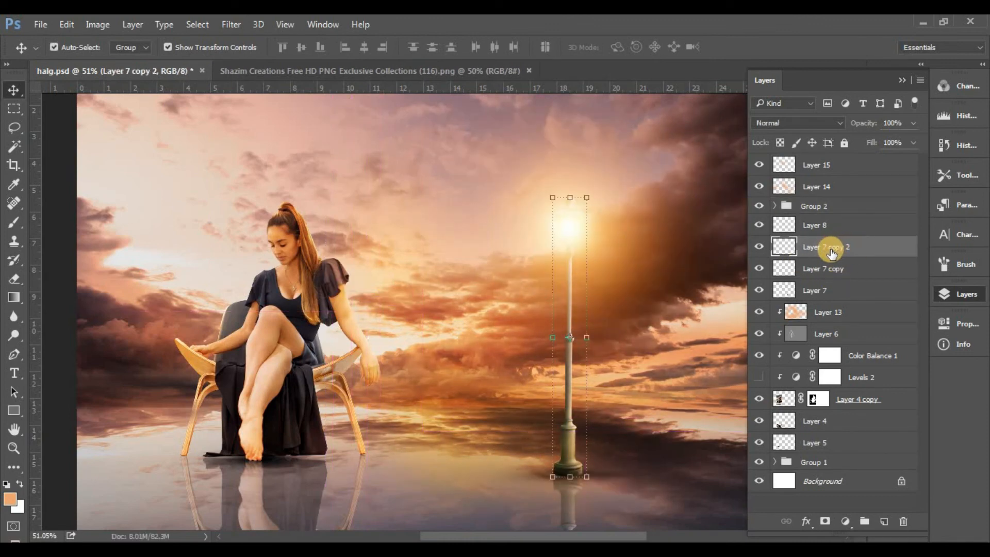
# Enlarge the duplicated lamp post and place it near the image's right edge as a foreground post extending past the canvas above and below.
pyautogui.hotkey('ctrl', 't')
pyautogui.moveTo(571, 269); pyautogui.dragTo(626, 272)
pyautogui.scroll(-3, 627, 252)
pyautogui.moveTo(537, 405); pyautogui.dragTo(443, 524)
pyautogui.moveTo(535, 435); pyautogui.dragTo(597, 340)
pyautogui.moveTo(583, 459); pyautogui.dragTo(526, 498)
pyautogui.moveTo(582, 409); pyautogui.dragTo(586, 346)
pyautogui.press('Return')
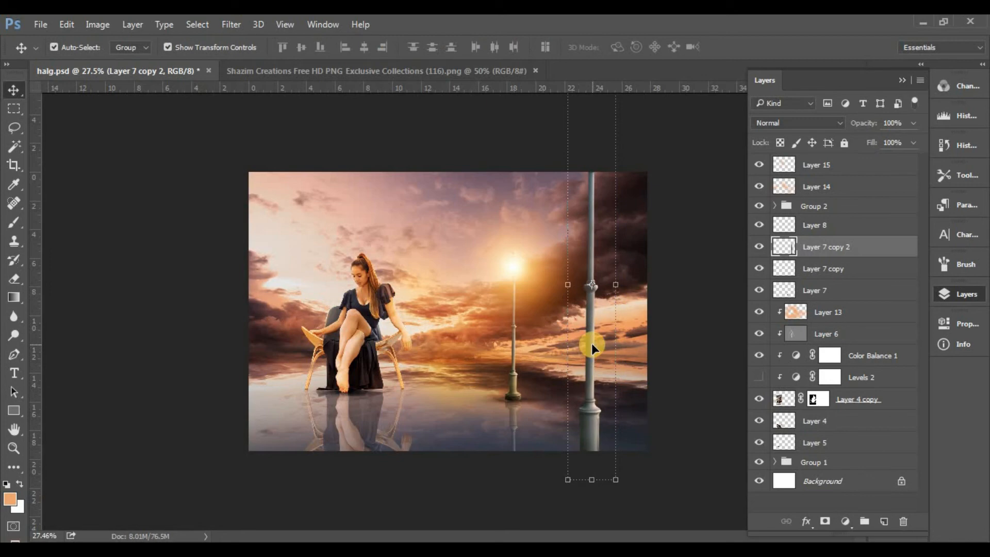
# Adjust the foreground post with Levels, using input black 26, input white 235 and output white 234.
pyautogui.click(103, 26)
pyautogui.moveTo(196, 61)
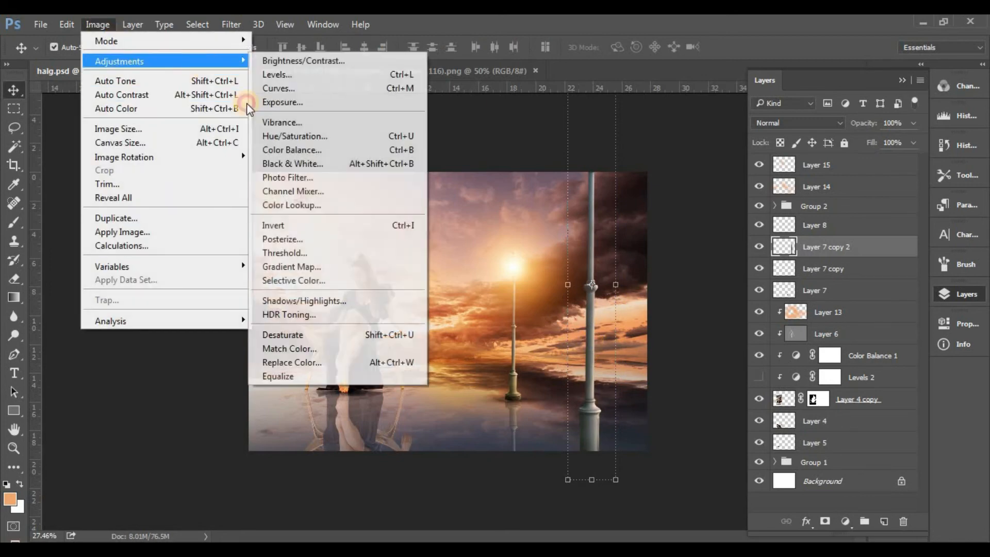
pyautogui.click(341, 74)
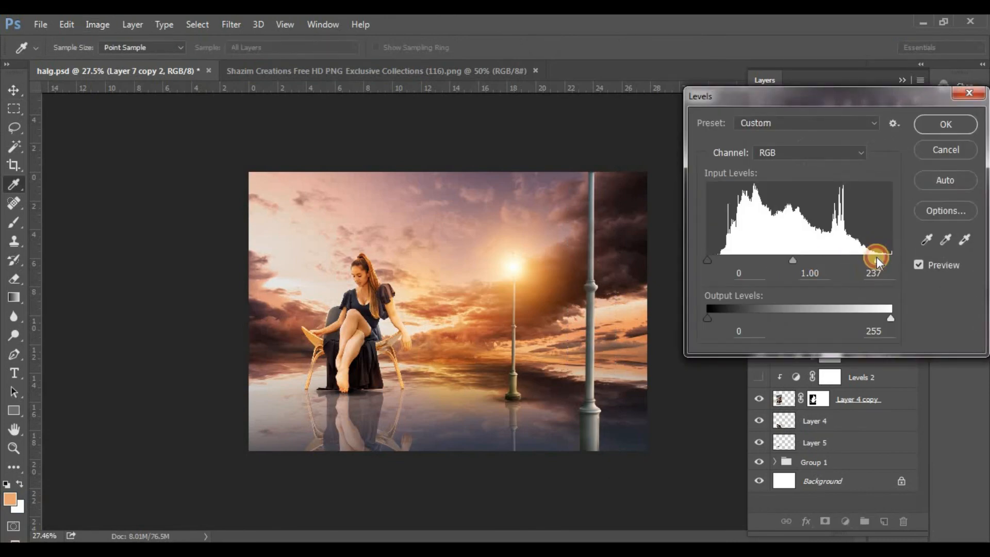
pyautogui.moveTo(707, 259); pyautogui.dragTo(725, 259)
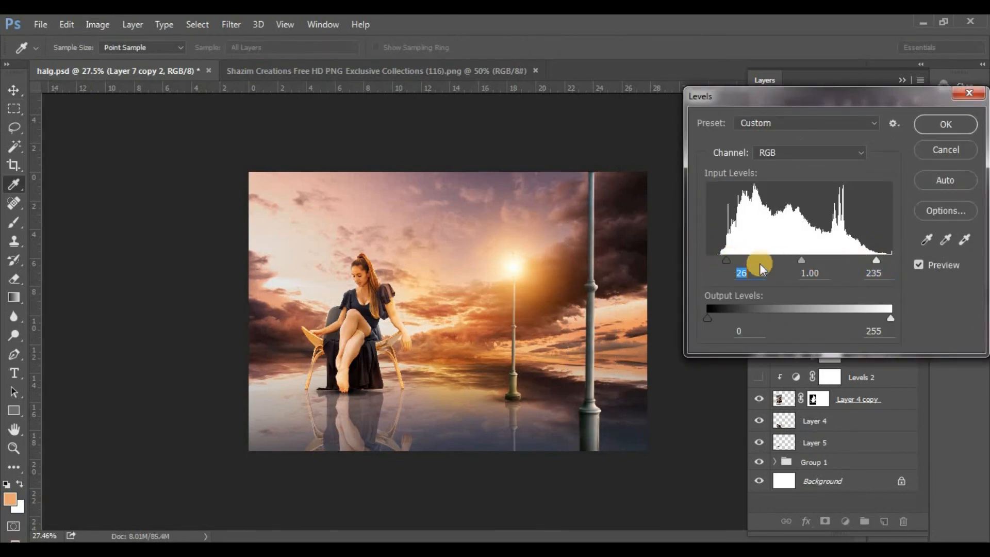
pyautogui.press('Return')
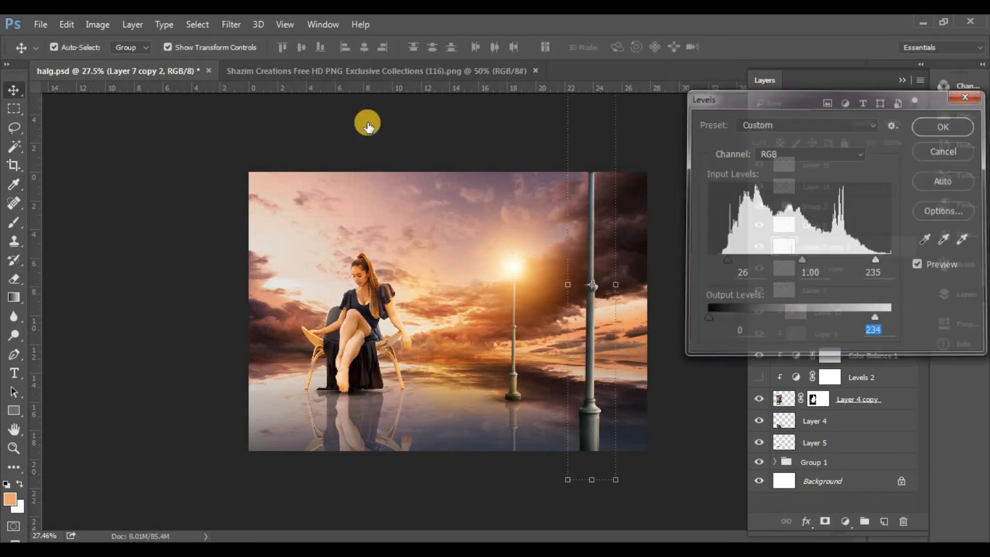
# Soften the foreground post on Layer 7 copy 2 with a Gaussian Blur and deselect the layer.
pyautogui.click(231, 24)
pyautogui.moveTo(345, 191)
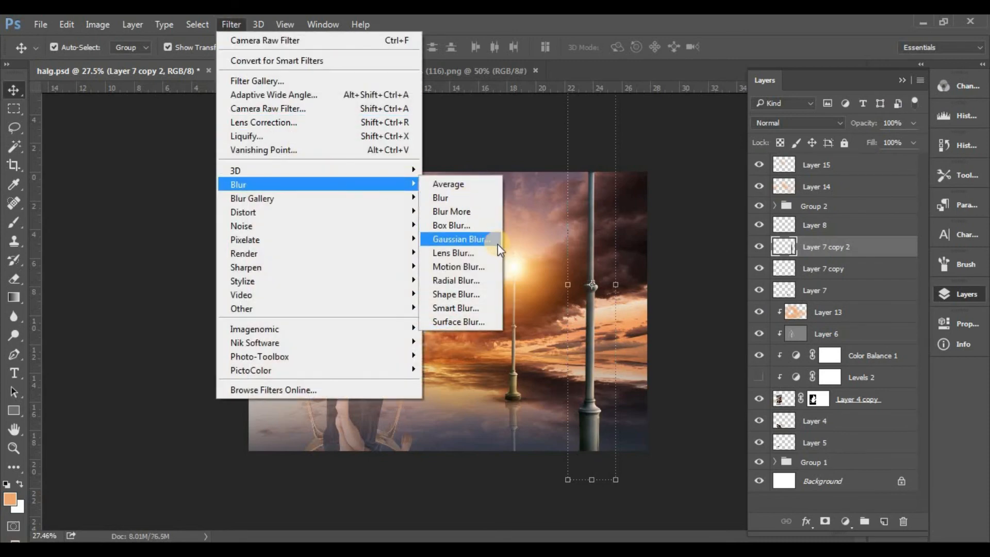
pyautogui.click(461, 239)
pyautogui.moveTo(616, 95); pyautogui.dragTo(688, 97)
pyautogui.click(805, 119)
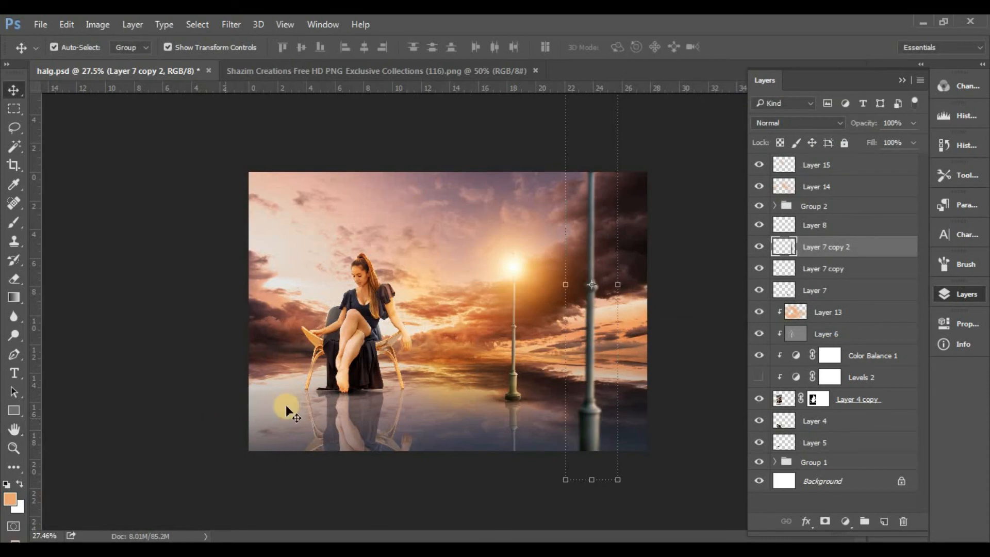
pyautogui.click(691, 355)
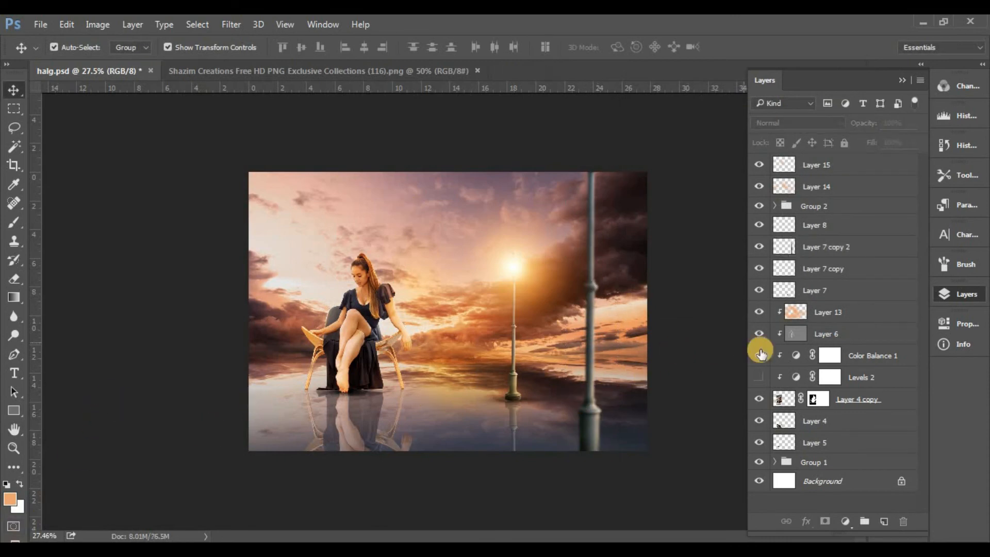
# Group Layer 13, Layer 7, Layer 7 copy, Layer 7 copy 2 and Layer 8 into a new layer group.
pyautogui.click(872, 312)
pyautogui.keyDown('shift'); pyautogui.click(848, 291); pyautogui.keyUp('shift')
pyautogui.keyDown('shift'); pyautogui.click(842, 269); pyautogui.keyUp('shift')
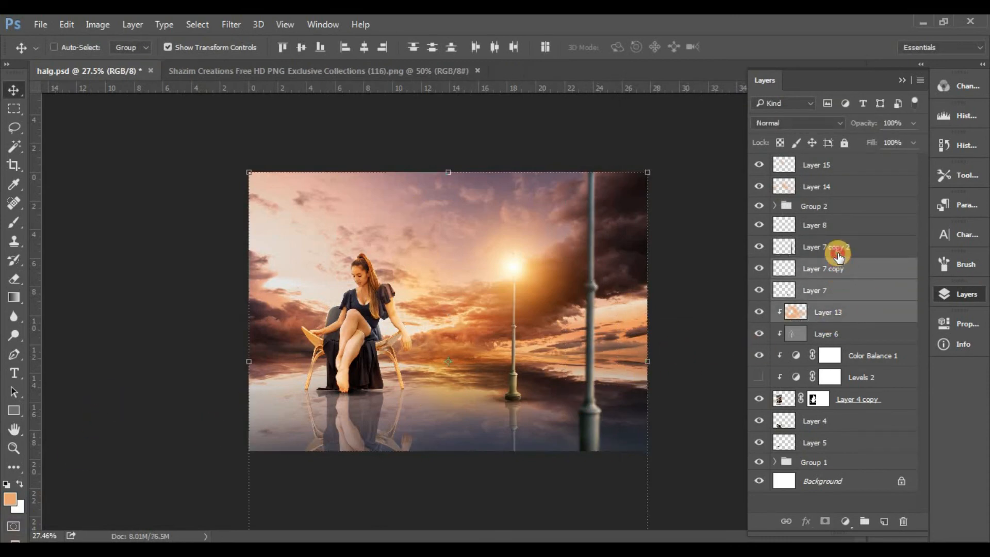
pyautogui.keyDown('shift'); pyautogui.click(838, 247); pyautogui.keyUp('shift')
pyautogui.keyDown('shift'); pyautogui.click(830, 227); pyautogui.keyUp('shift')
pyautogui.click(865, 522)
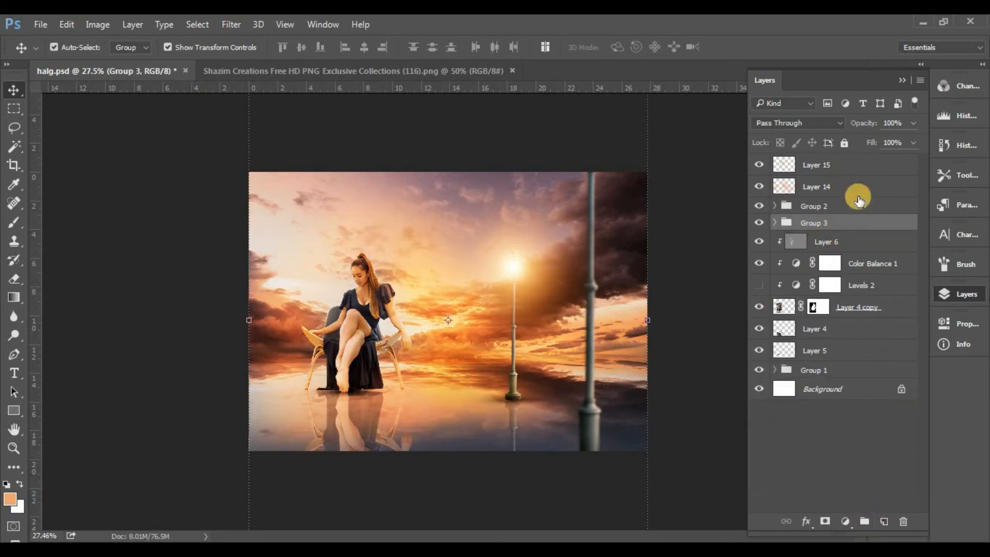
# Add a Solid Color fill layer above Layer 15 with the teal colour 055265.
pyautogui.click(862, 170)
pyautogui.click(845, 522)
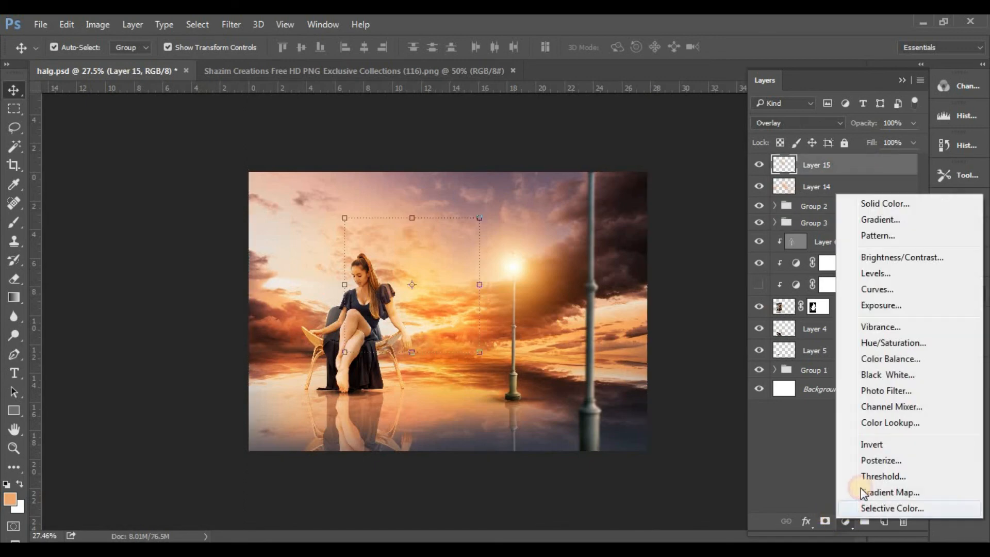
pyautogui.click(902, 204)
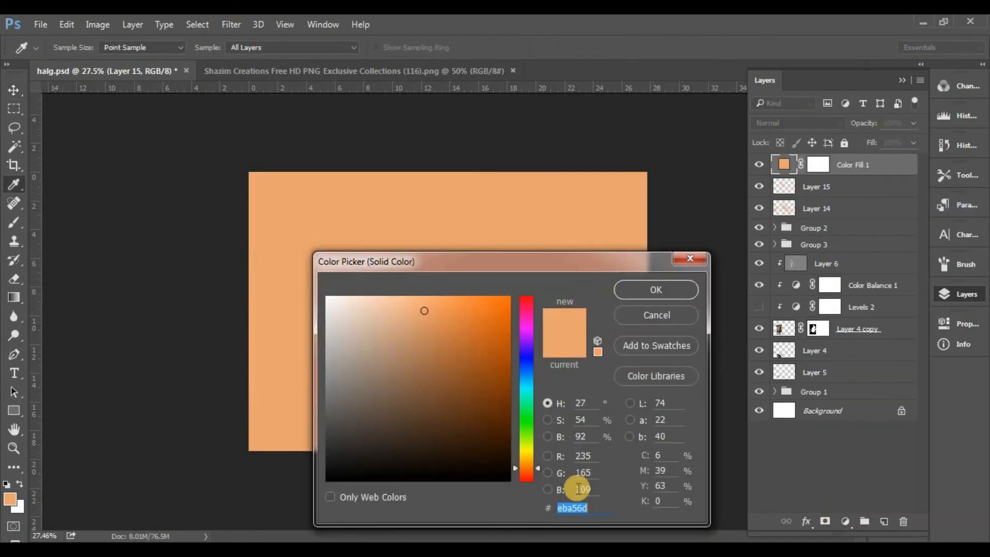
pyautogui.write('055')
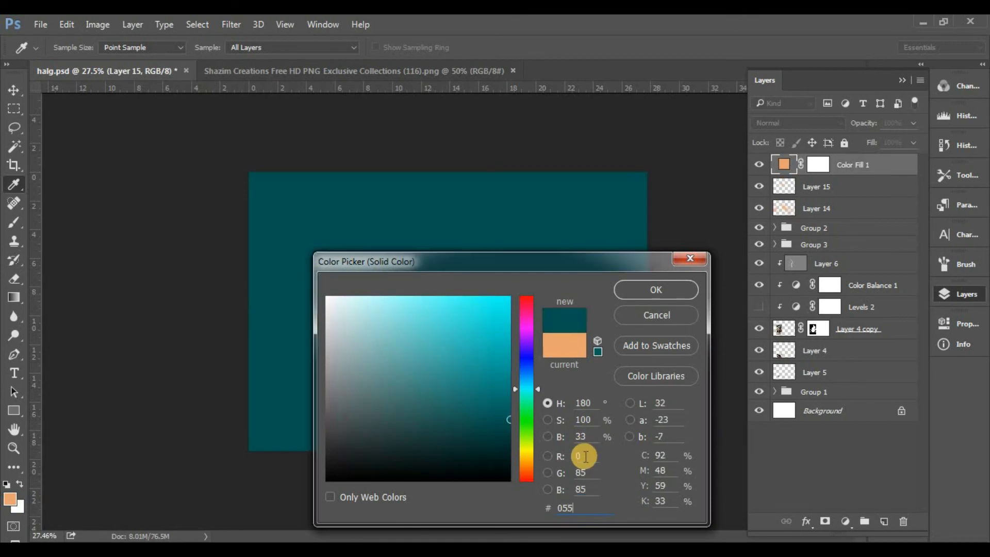
pyautogui.write('265')
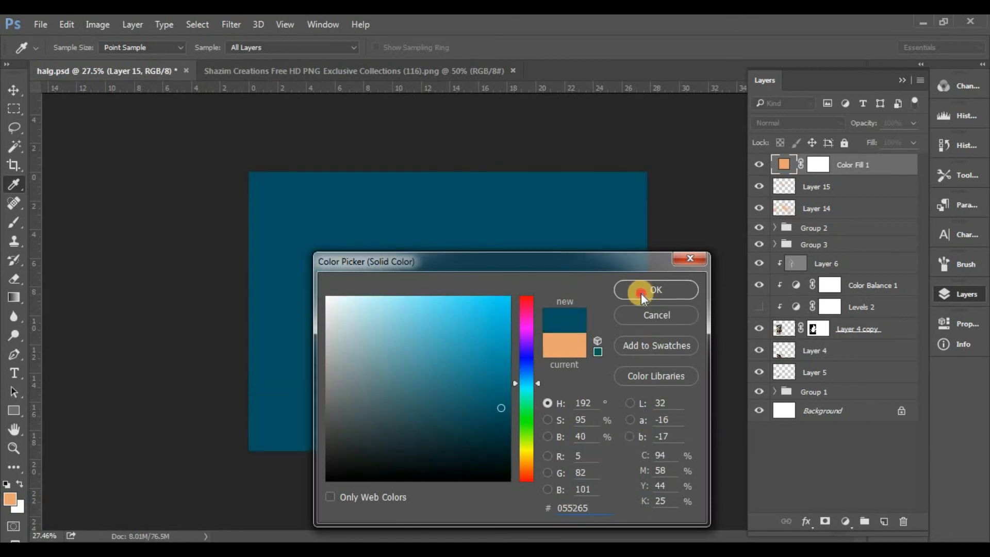
pyautogui.click(641, 293)
# Set the teal fill layer's blend mode to Exclusion and its opacity to 23%.
pyautogui.click(839, 123)
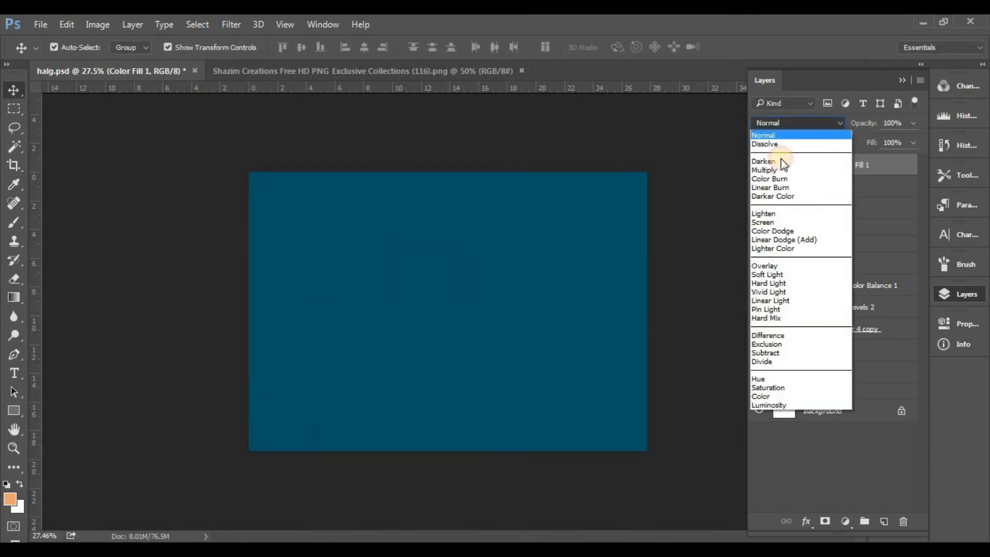
pyautogui.click(789, 344)
pyautogui.click(891, 123)
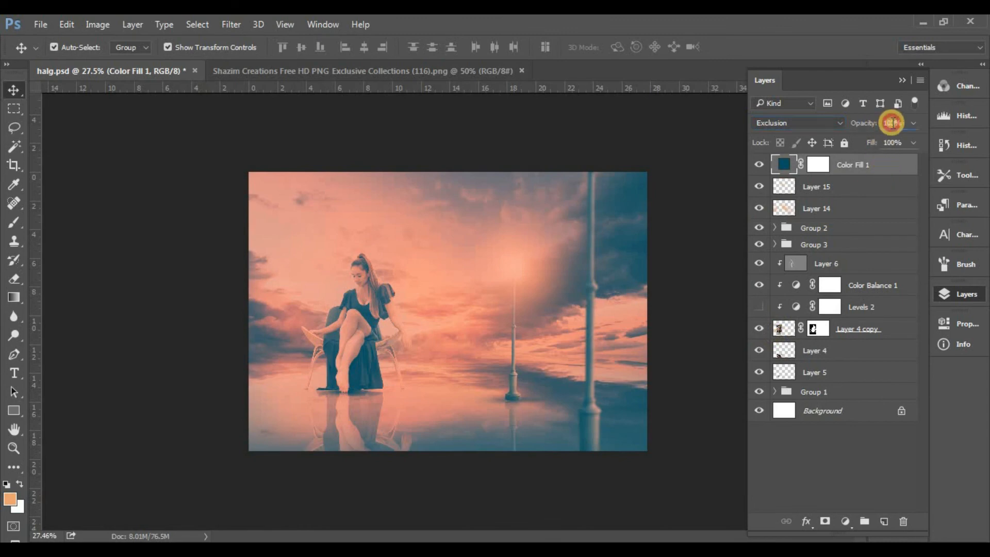
pyautogui.write('23')
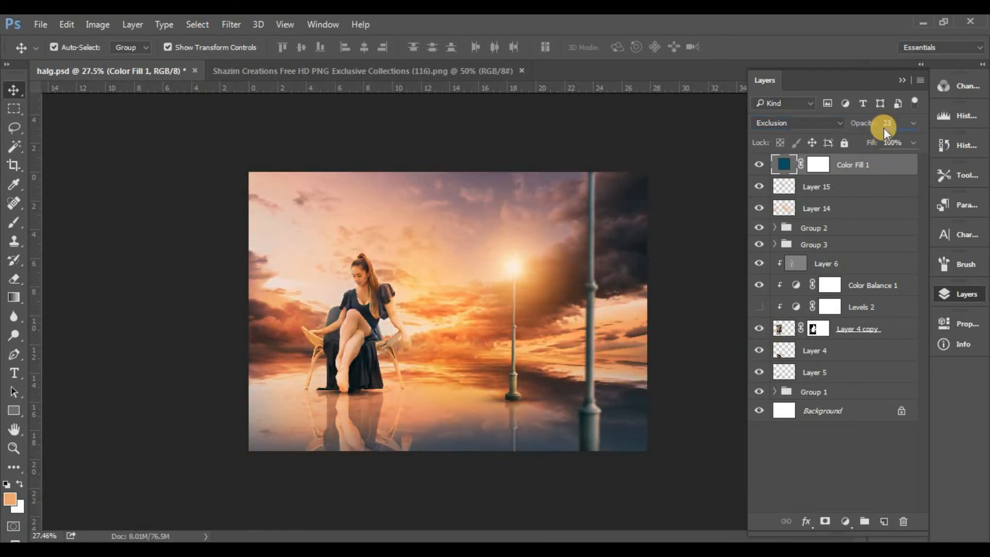
pyautogui.click(856, 474)
pyautogui.click(876, 165)
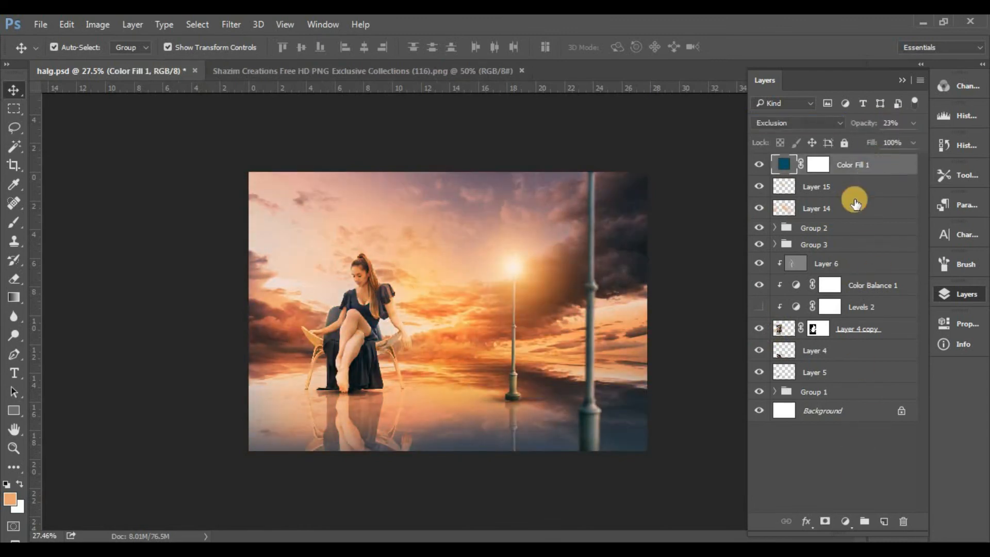
# Add a Color Lookup adjustment layer above the teal fill using the LateSunset.3DL table.
pyautogui.click(845, 521)
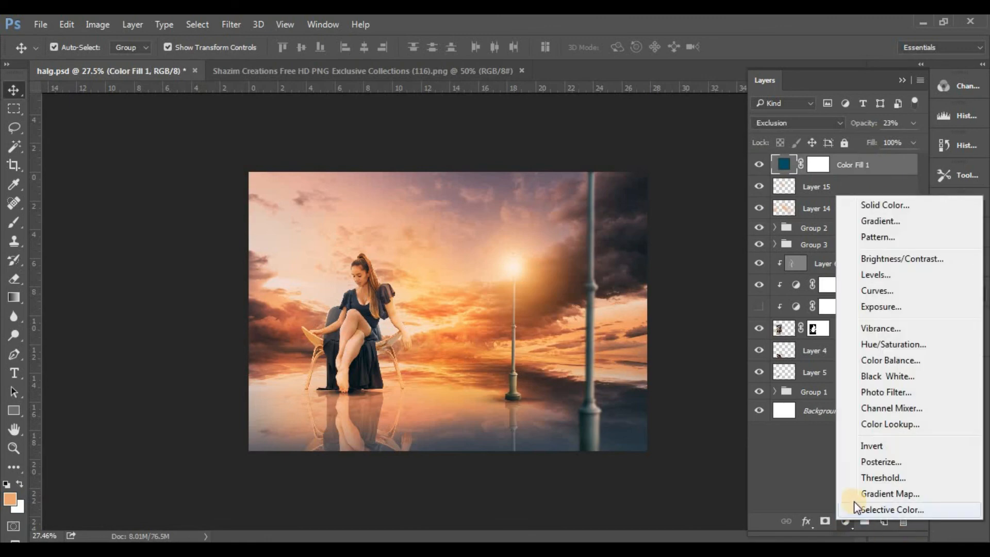
pyautogui.click(883, 422)
pyautogui.click(830, 245)
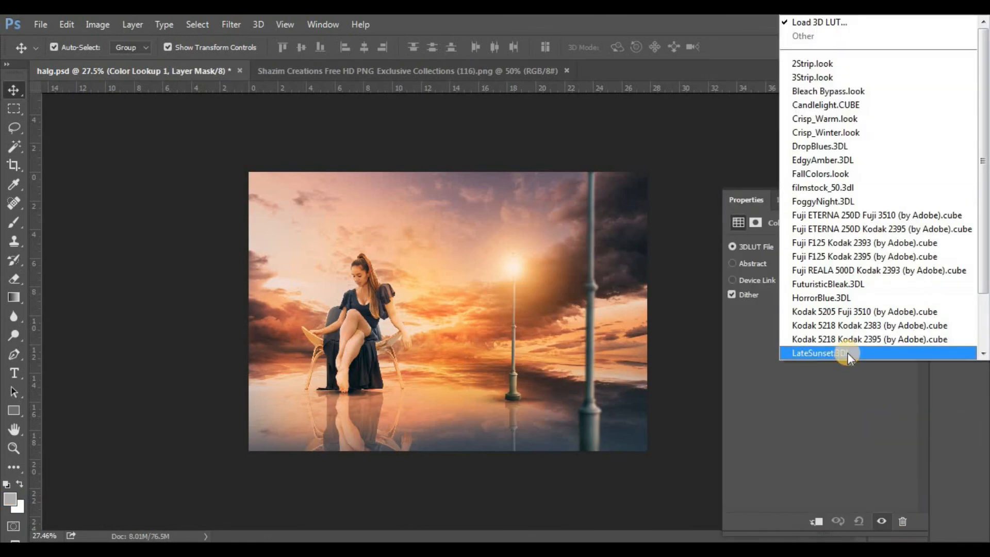
pyautogui.click(846, 352)
pyautogui.click(901, 199)
pyautogui.click(950, 294)
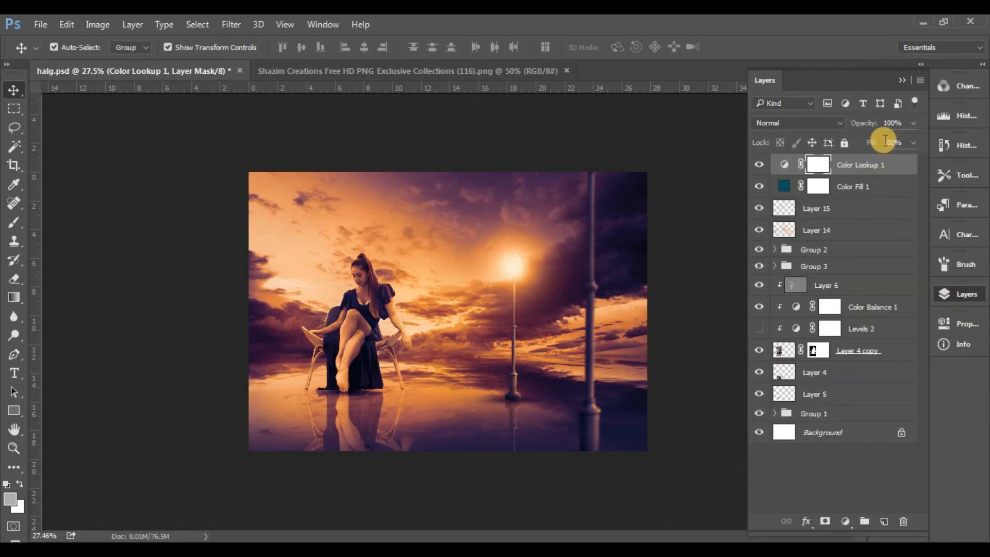
# Reduce the Color Lookup layer's opacity to 10%.
pyautogui.click(892, 122)
pyautogui.write('20')
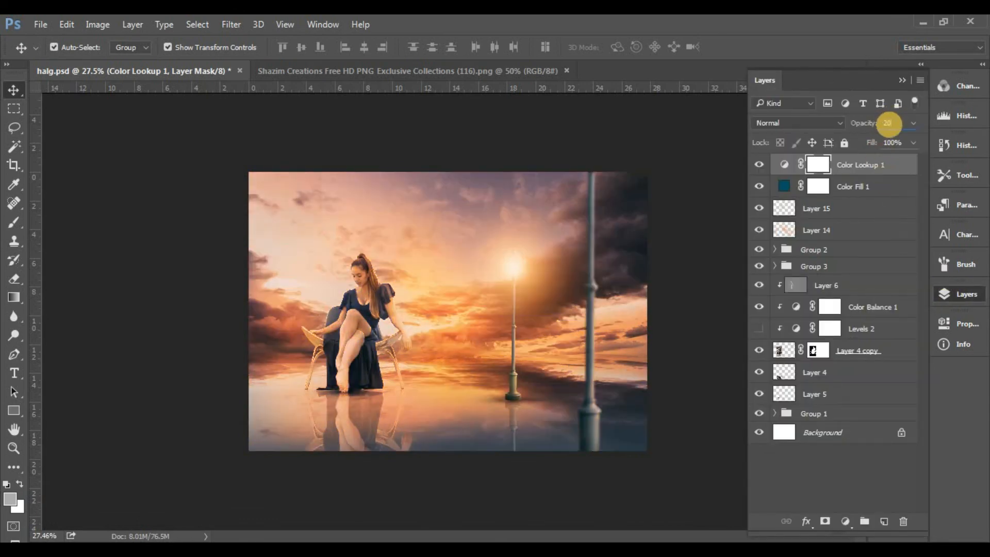
pyautogui.click(878, 130)
pyautogui.write('1')
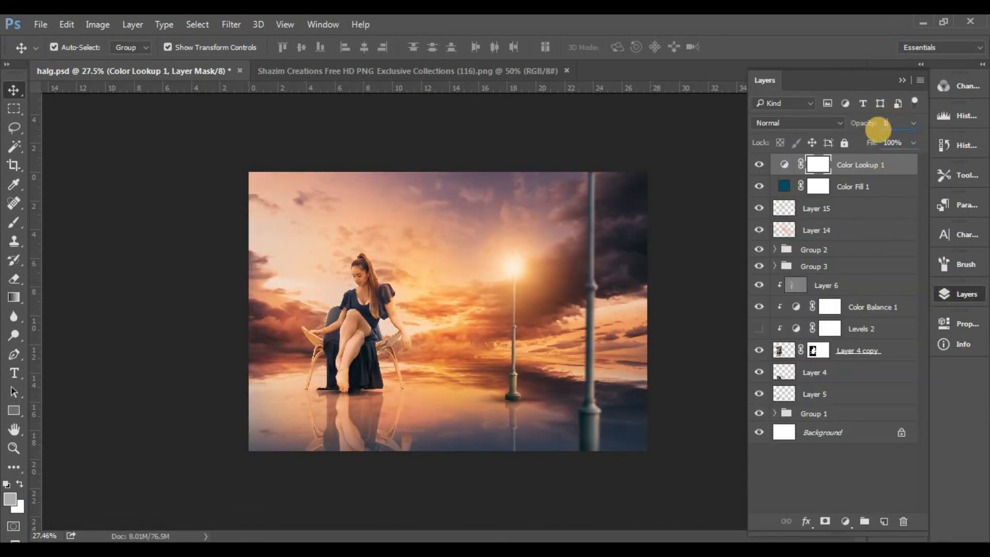
pyautogui.write('0')
# Add a Curves adjustment layer above the Color Lookup layer and set an RGB midtone point to input 146, output 142.
pyautogui.click(848, 518)
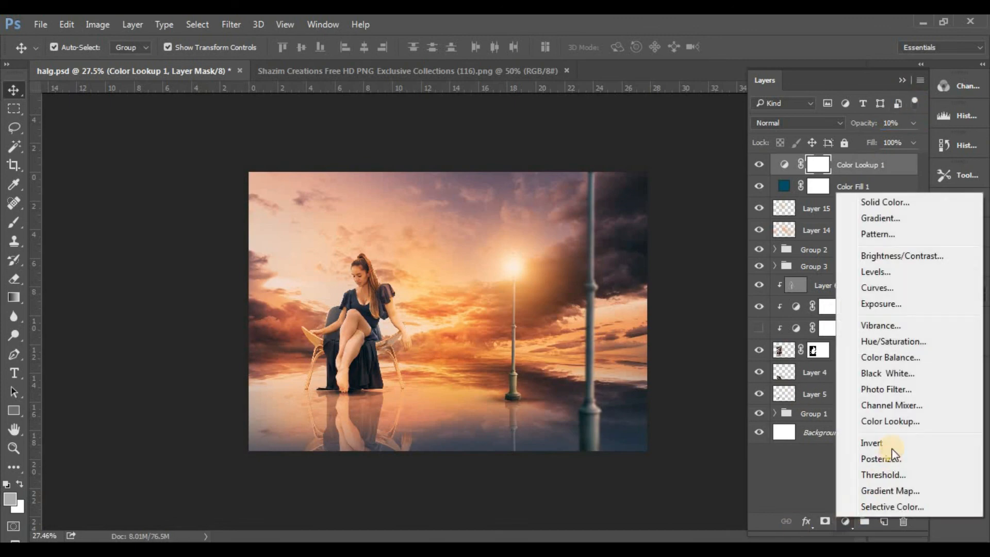
pyautogui.click(901, 287)
pyautogui.moveTo(840, 340); pyautogui.dragTo(842, 343)
# On the Blue channel of the Curves layer, raise the black point and set an upper midtone point to input 167, output 159.
pyautogui.click(807, 258)
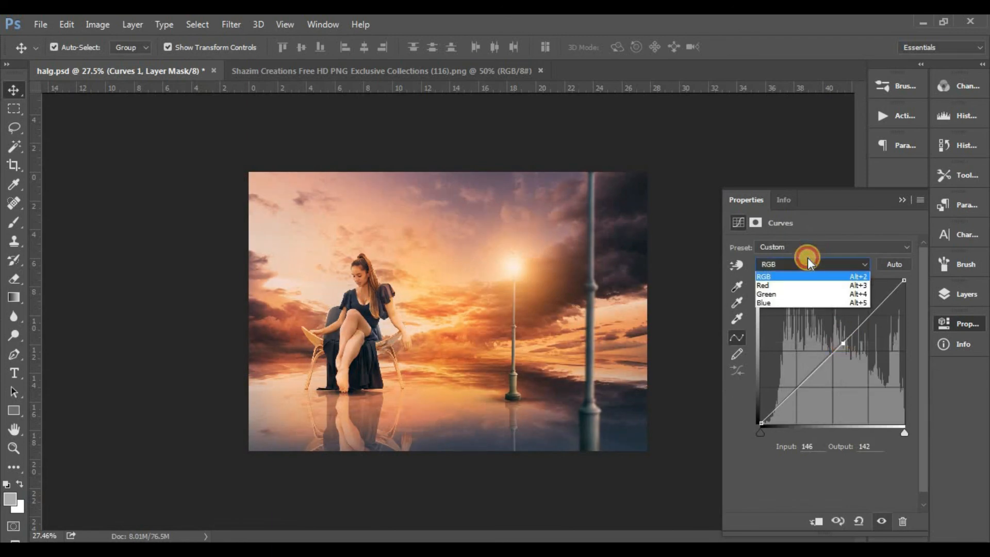
pyautogui.click(783, 304)
pyautogui.moveTo(761, 422); pyautogui.dragTo(761, 405)
pyautogui.moveTo(852, 323); pyautogui.dragTo(854, 333)
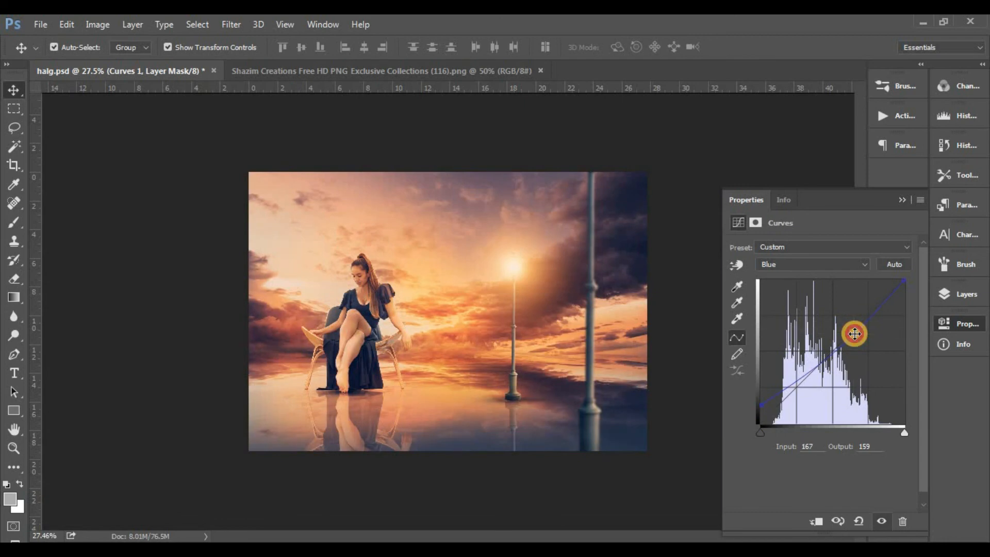
pyautogui.click(901, 197)
pyautogui.click(959, 295)
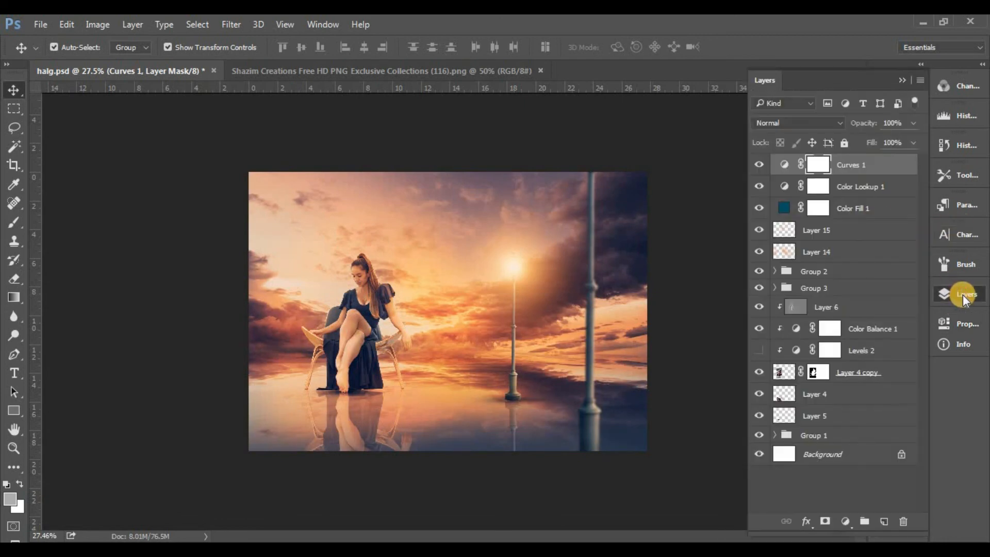
# Group the Curves 1, Color Lookup 1 and Color Fill 1 layers together.
pyautogui.keyDown('ctrl'); pyautogui.click(877, 209); pyautogui.keyUp('ctrl')
pyautogui.keyDown('ctrl'); pyautogui.click(876, 189); pyautogui.keyUp('ctrl')
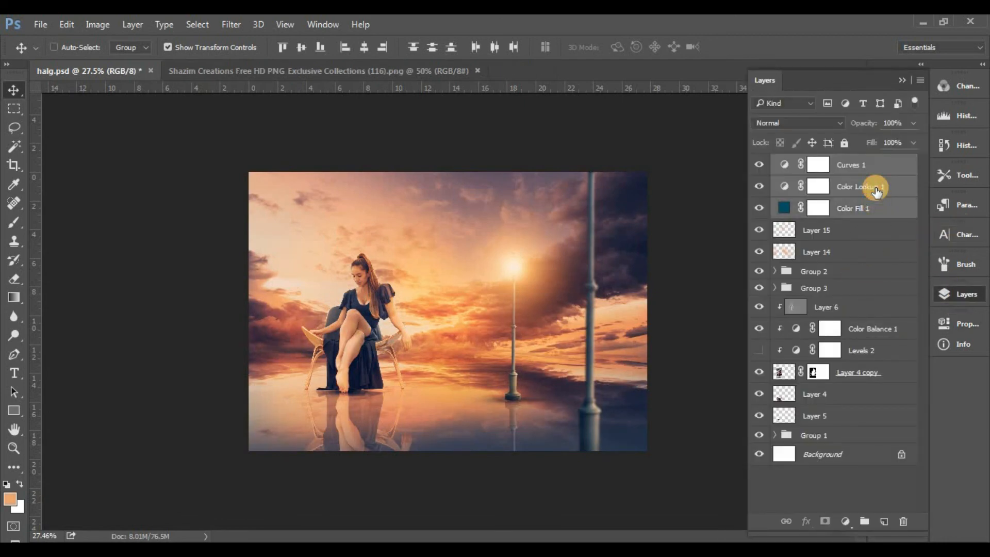
pyautogui.click(872, 522)
pyautogui.click(853, 467)
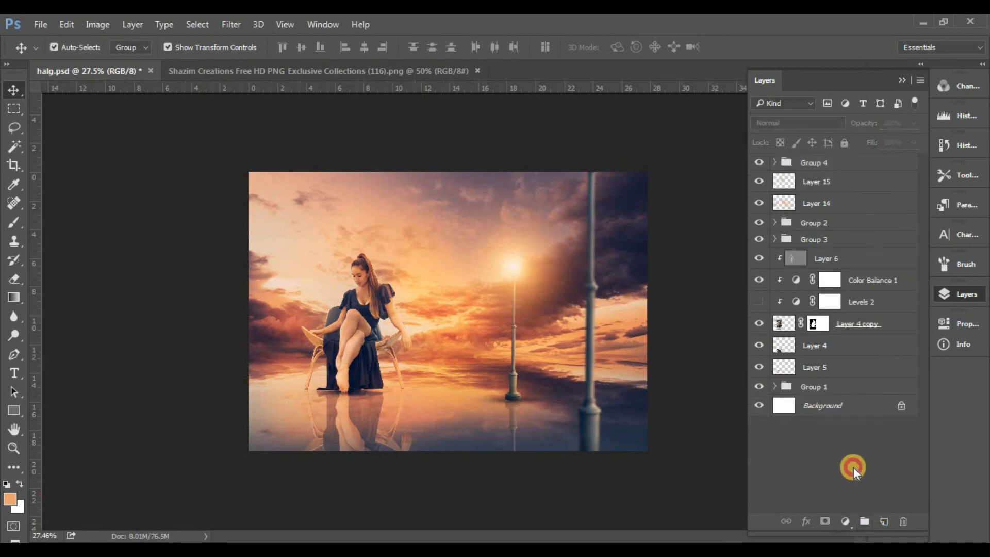
# Make Levels 2 visible and group Layer 5, Layer 4 and Layer 4 copy together with their clipped layers.
pyautogui.click(842, 369)
pyautogui.keyDown('ctrl'); pyautogui.click(843, 346); pyautogui.keyUp('ctrl')
pyautogui.keyDown('ctrl'); pyautogui.click(852, 323); pyautogui.keyUp('ctrl')
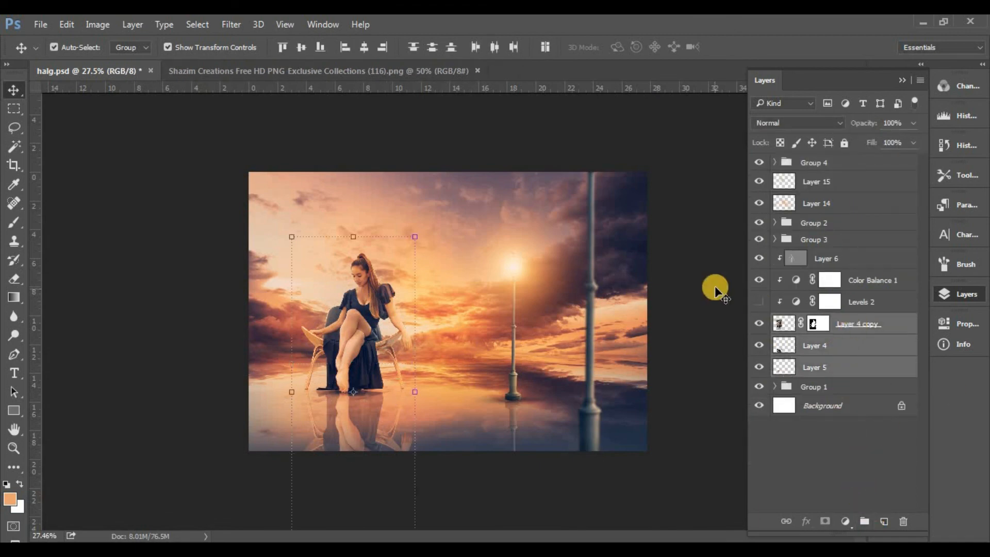
pyautogui.click(750, 301)
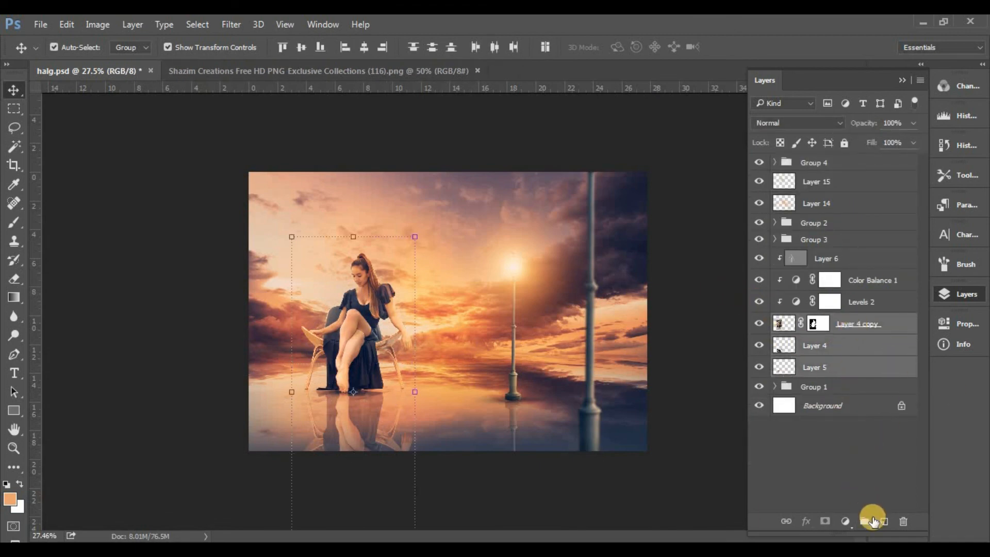
pyautogui.click(883, 521)
pyautogui.hotkey('ctrl', 'z')
pyautogui.click(864, 521)
pyautogui.click(838, 416)
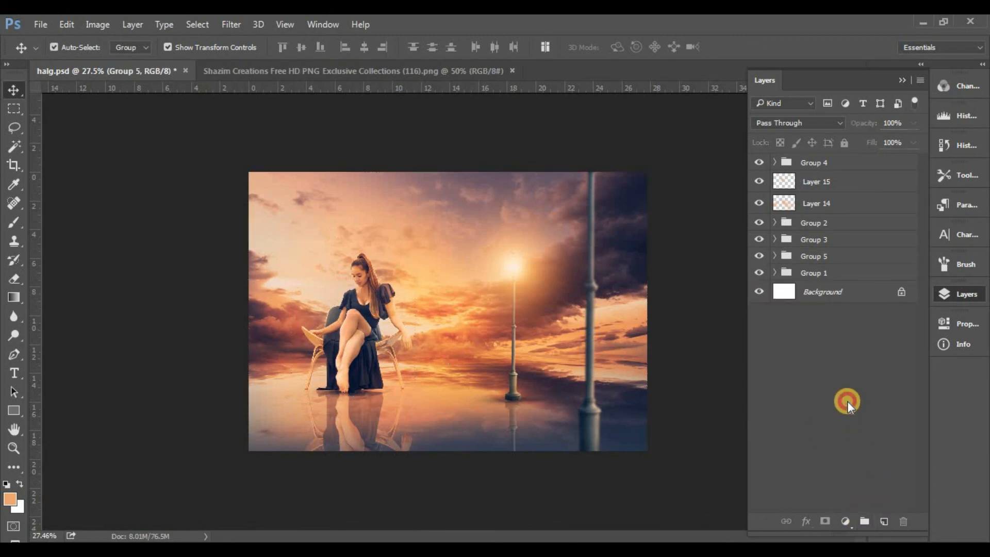
# Group Layer 15 and Layer 14 together.
pyautogui.click(857, 184)
pyautogui.keyDown('shift'); pyautogui.click(848, 204); pyautogui.keyUp('shift')
pyautogui.click(863, 521)
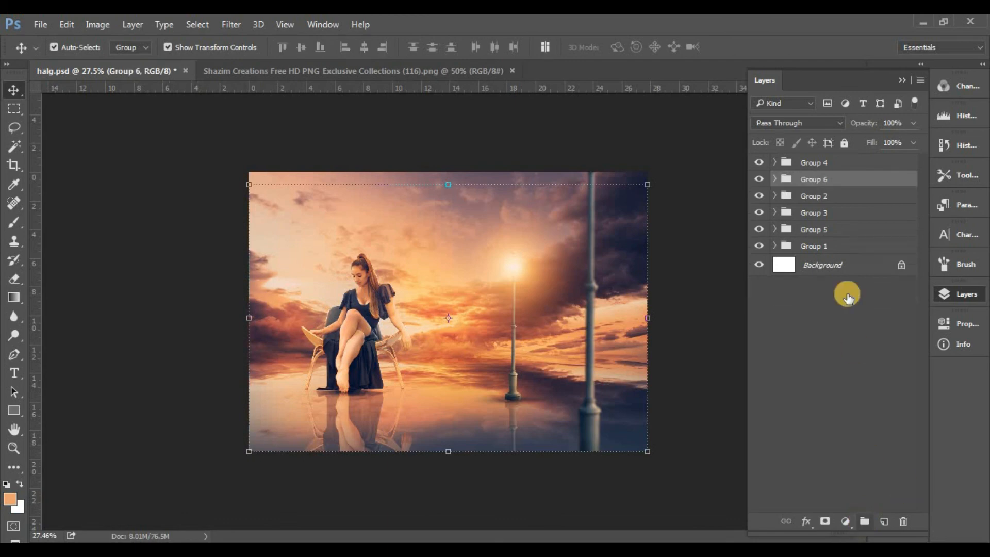
# Stamp all visible layers into a new layer above Group 4 and open it in the Camera Raw Filter.
pyautogui.click(848, 163)
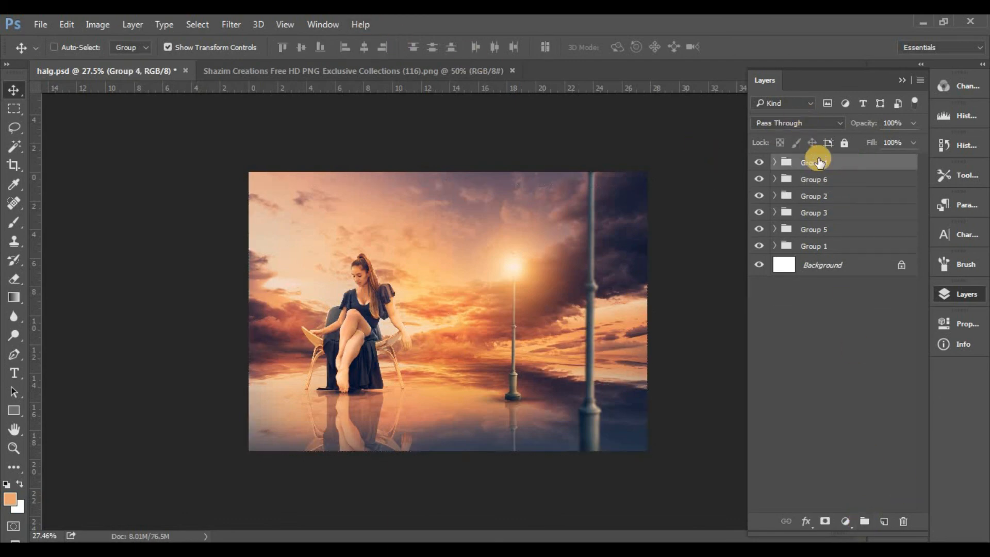
pyautogui.hotkey('ctrl', 'alt', 'shift', 'e')
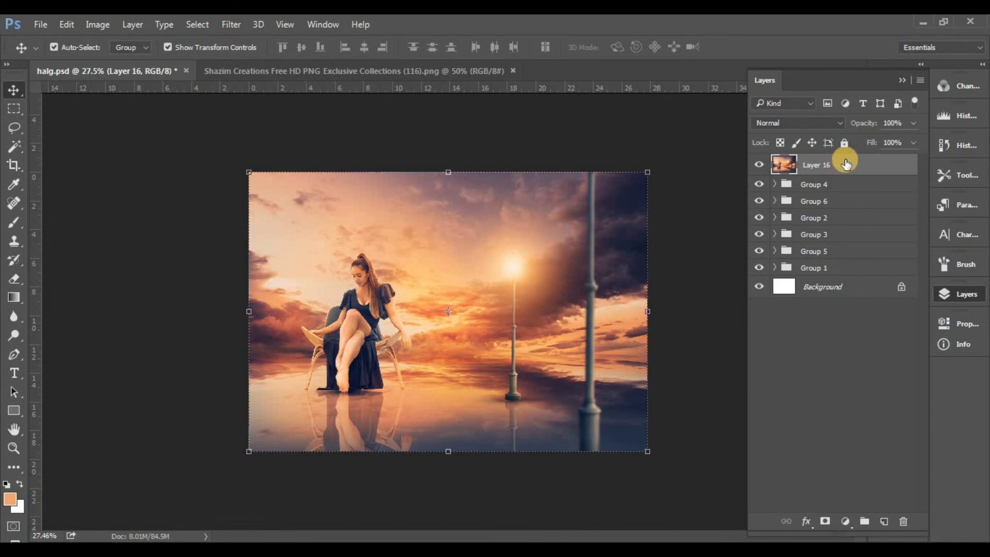
pyautogui.click(231, 24)
pyautogui.click(342, 109)
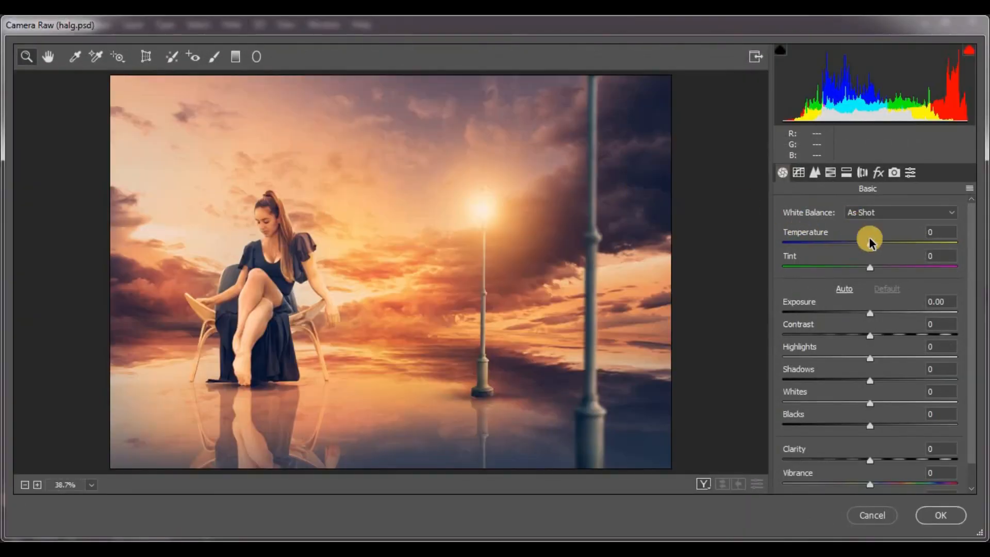
# Apply Camera Raw adjustments: Temperature -15, Tint -3, Exposure +0.15, Contrast +8, Highlights +18, Whites +23 and Clarity +23.
pyautogui.moveTo(870, 242); pyautogui.dragTo(869, 269)
pyautogui.moveTo(873, 306); pyautogui.dragTo(885, 358)
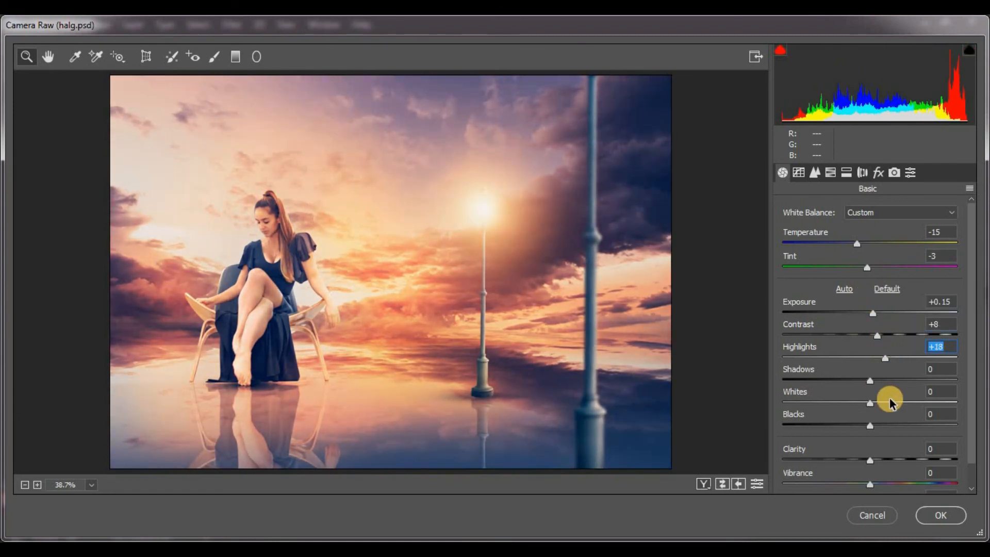
pyautogui.click(890, 402)
pyautogui.scroll(-2, 890, 400)
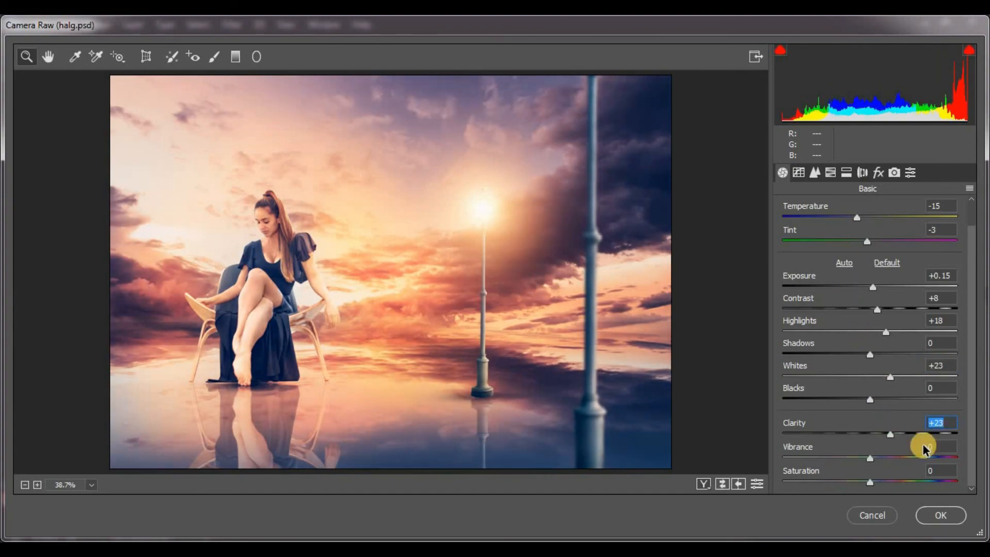
pyautogui.click(940, 515)
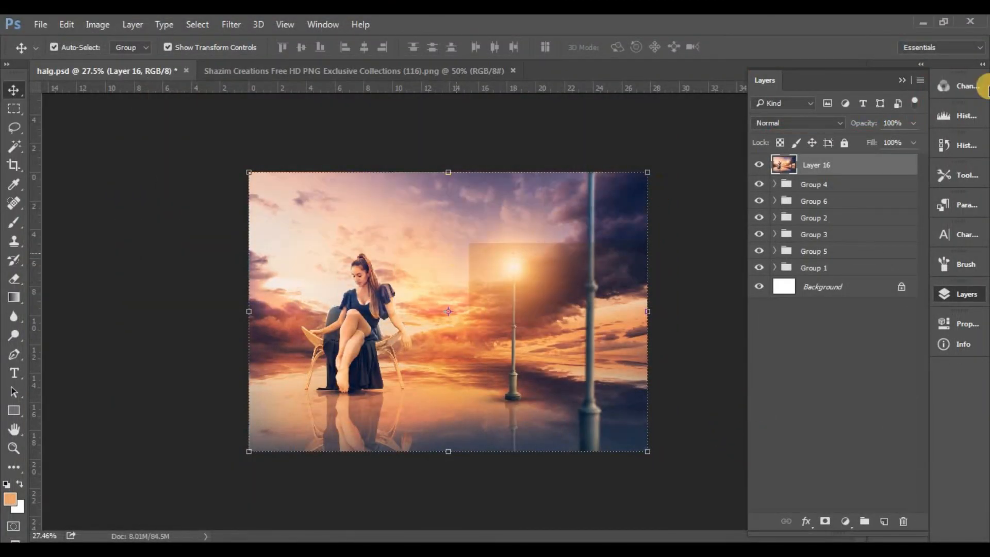
# Reduce the stamped layer's opacity to 31% and merge all visible layers into the Background.
pyautogui.moveTo(865, 125); pyautogui.dragTo(814, 125)
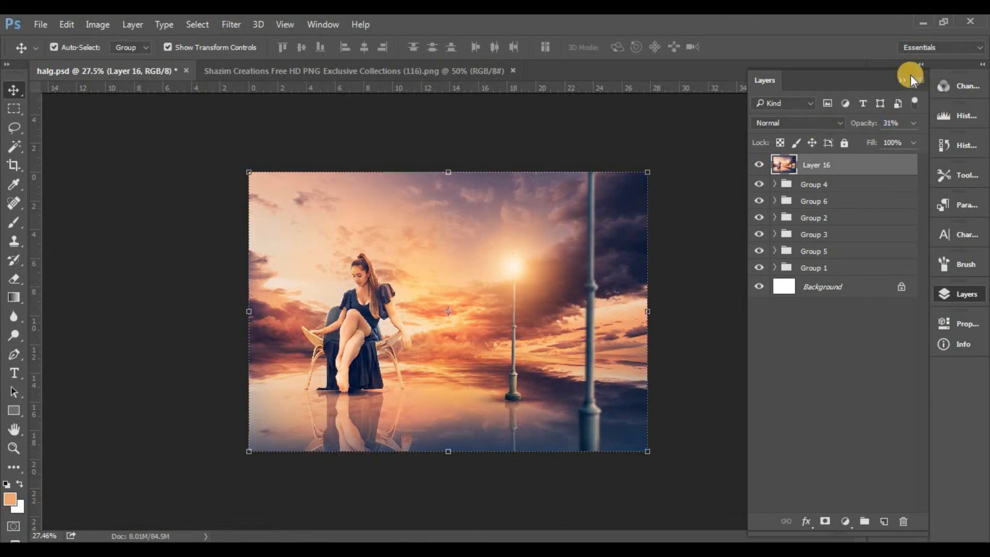
pyautogui.click(917, 80)
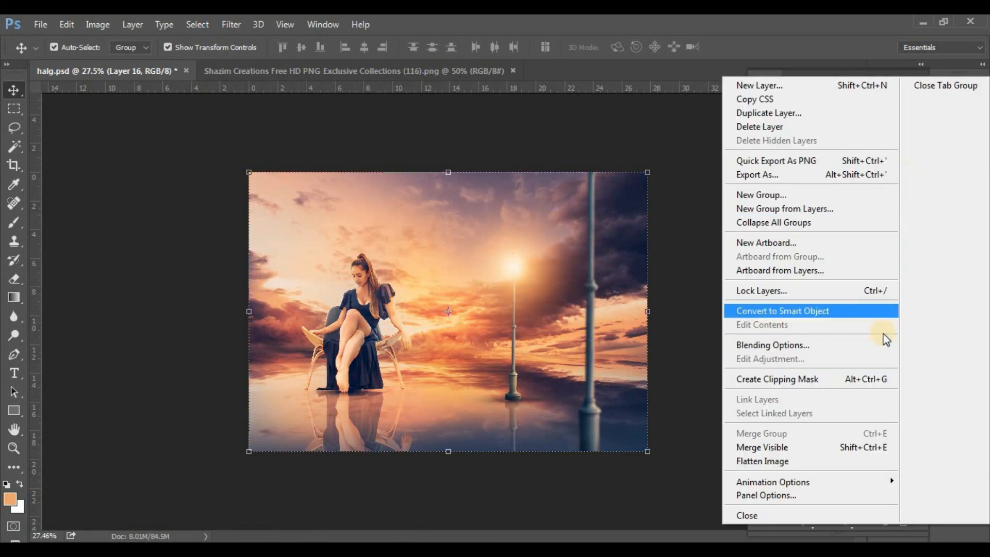
pyautogui.click(871, 445)
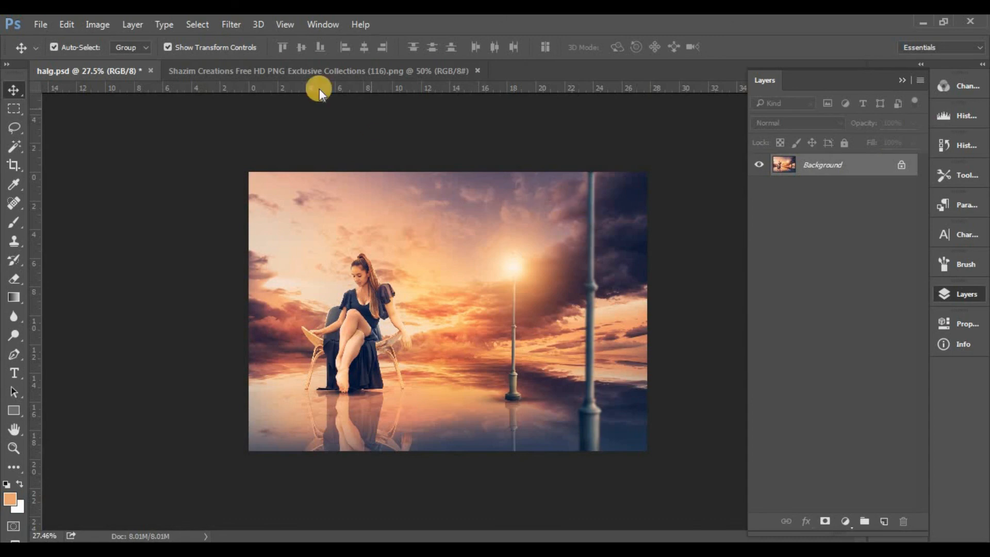
pyautogui.scroll(3, 386, 287)
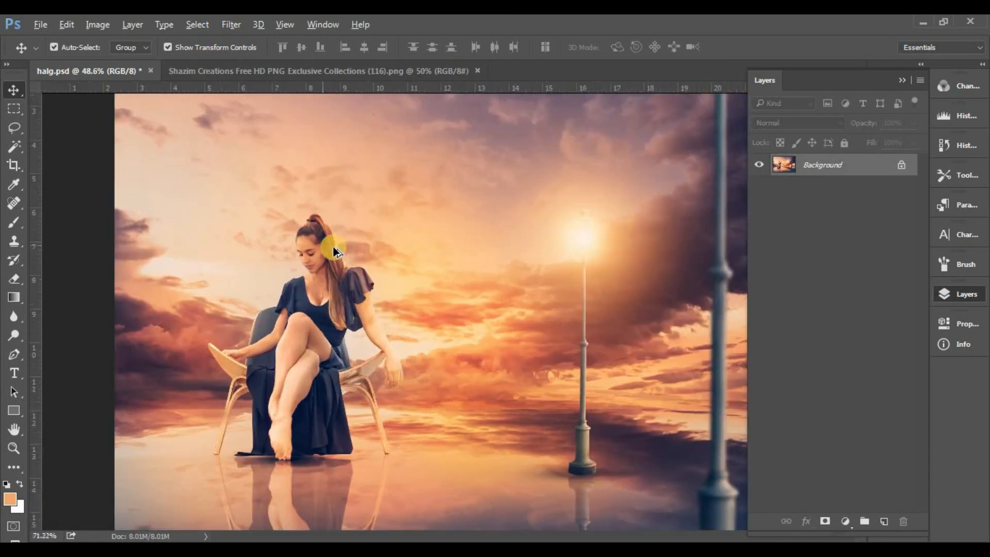